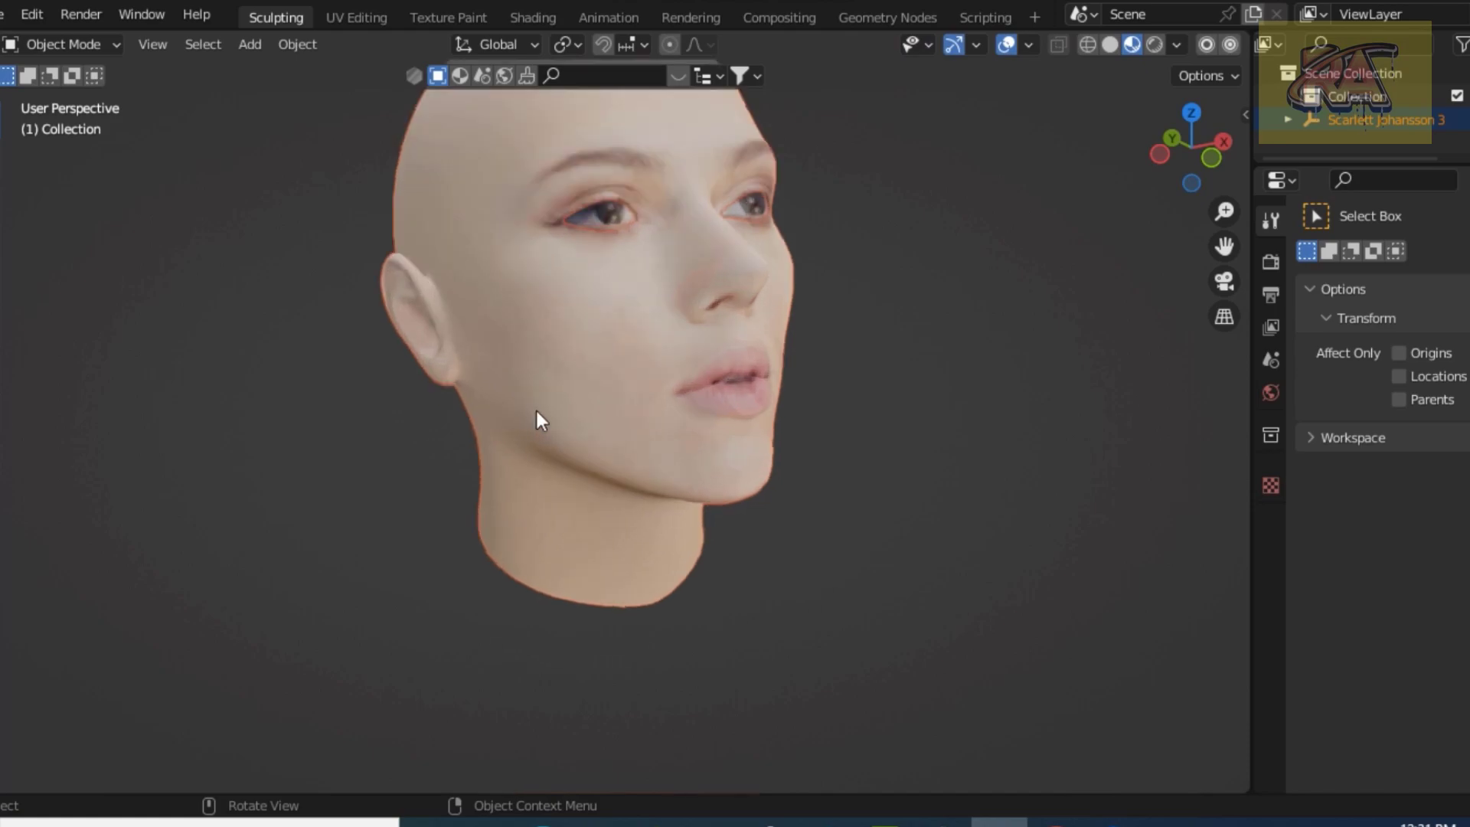
Step: Frame the head frontally toward the left of the view and deselect it
left_click_drag(1223, 246, 1182, 399)
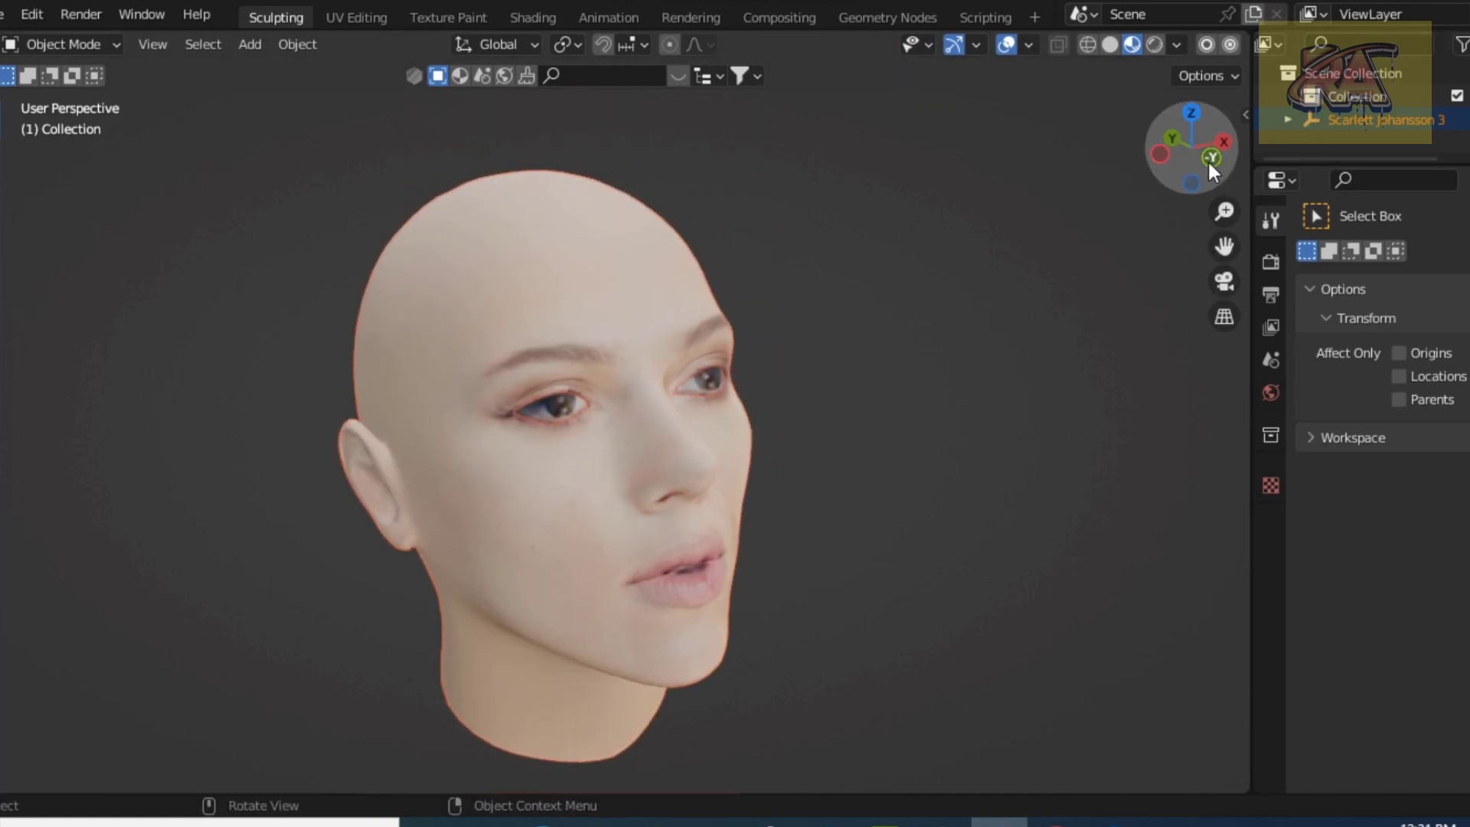
mouse_move(1208, 162)
left_mouse_down()
mouse_move(1195, 176)
mouse_move(1195, 158)
left_mouse_up()
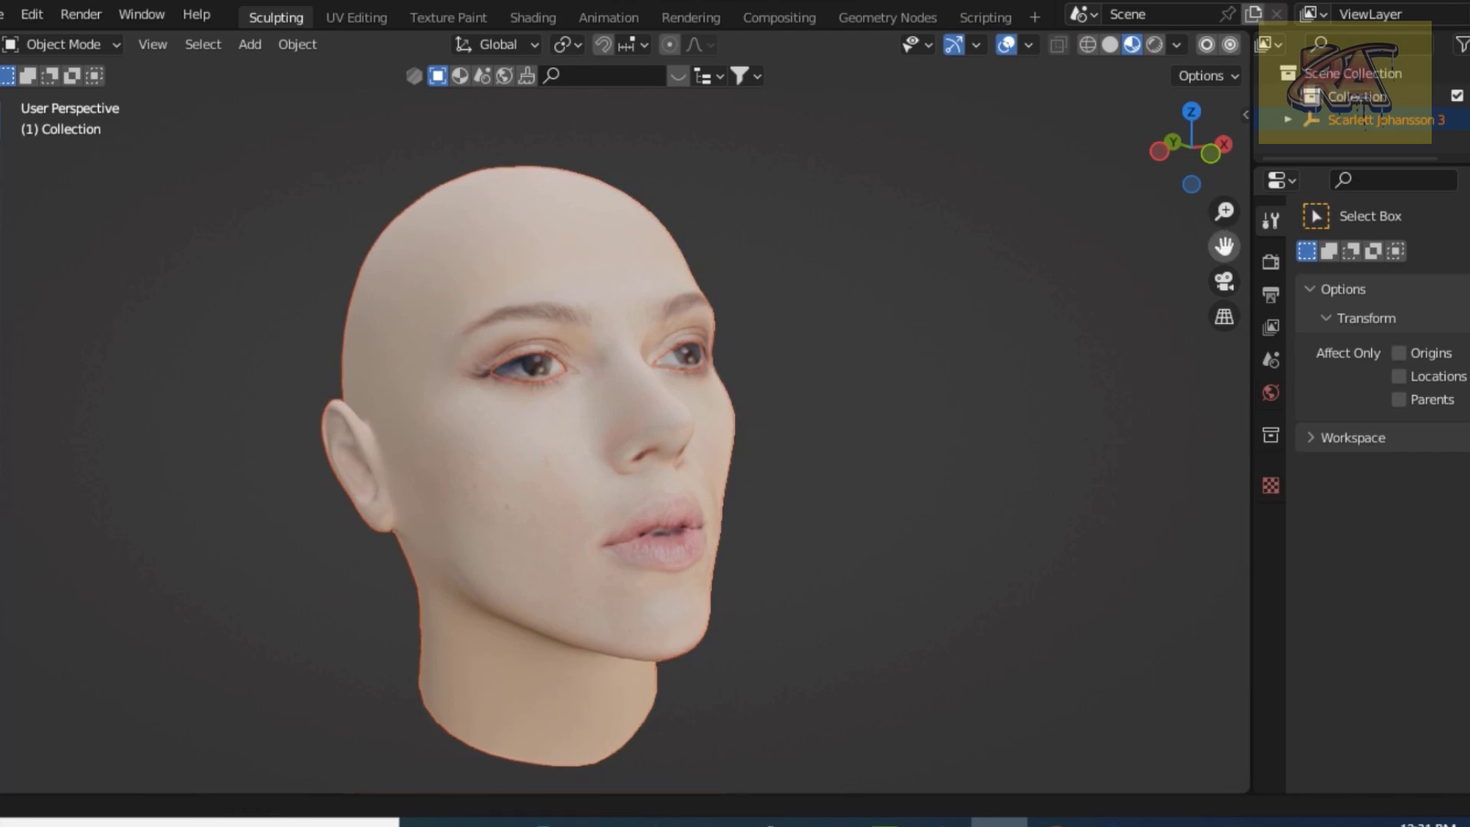
left_click_drag(1224, 244, 1125, 215)
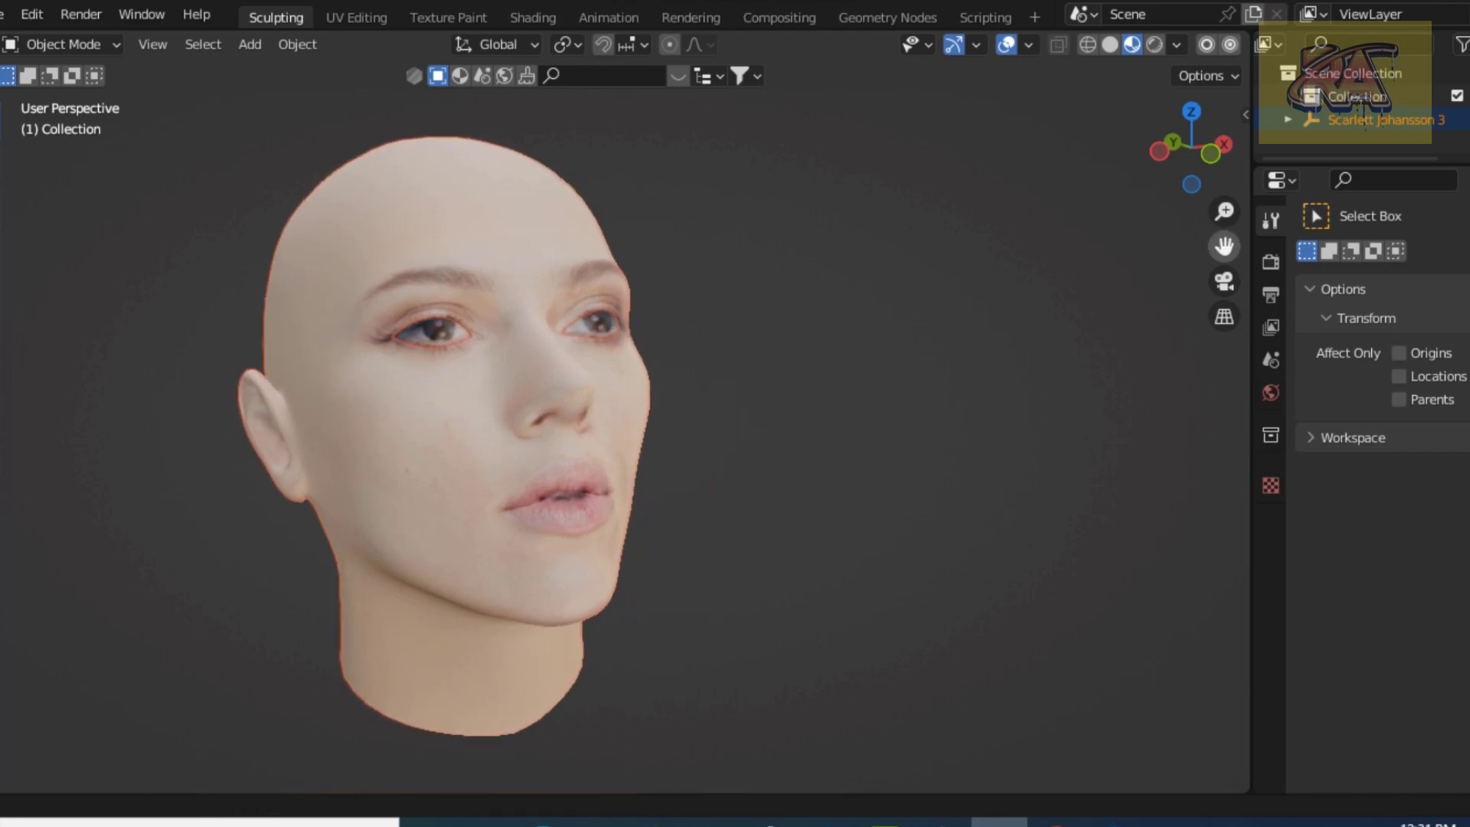
left_click(950, 389)
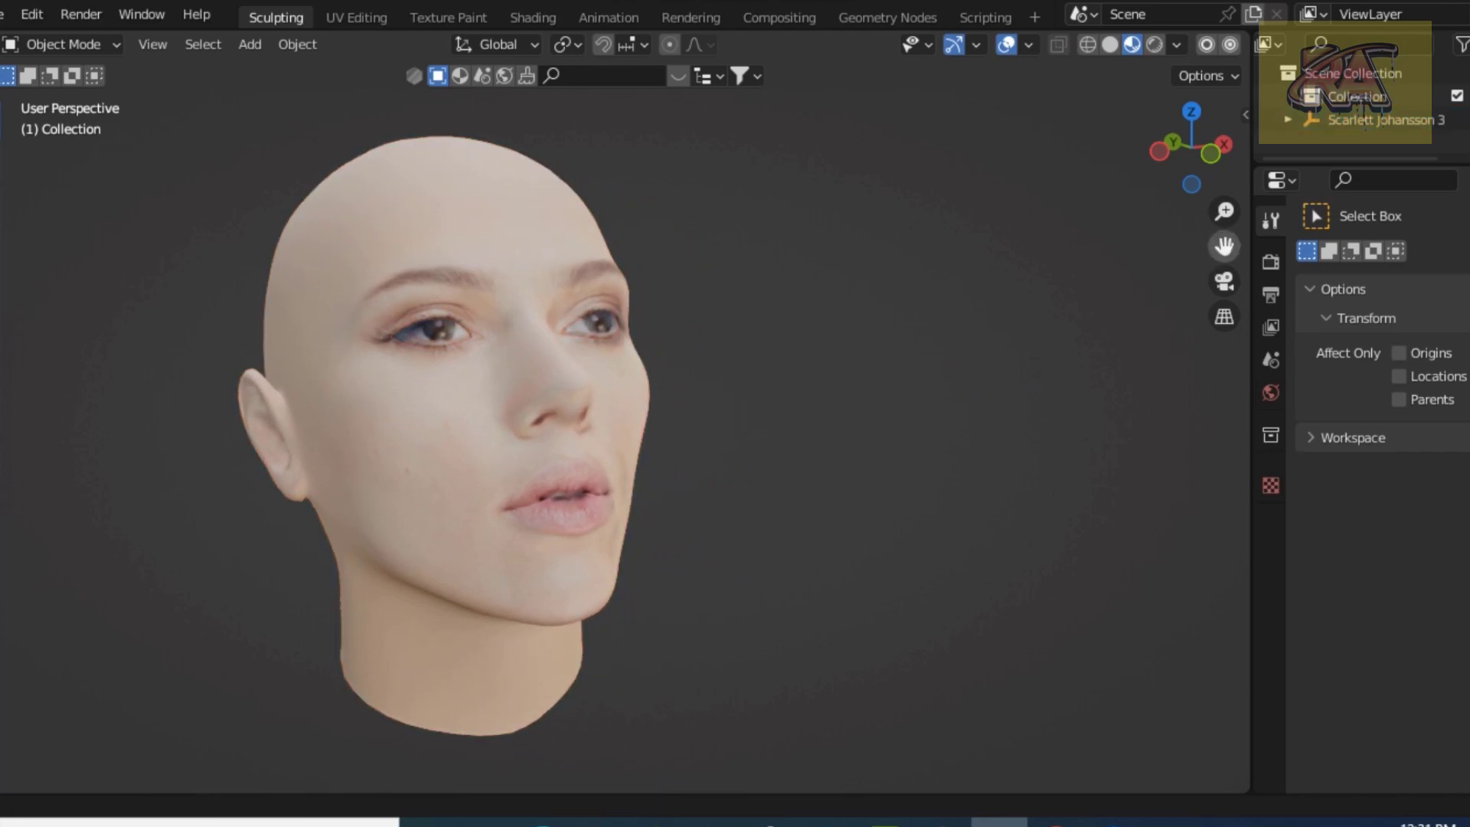
left_click_drag(1223, 245, 1167, 239)
Step: Light the head with the first HDRI environment in Viewport Shading
left_click(1176, 46)
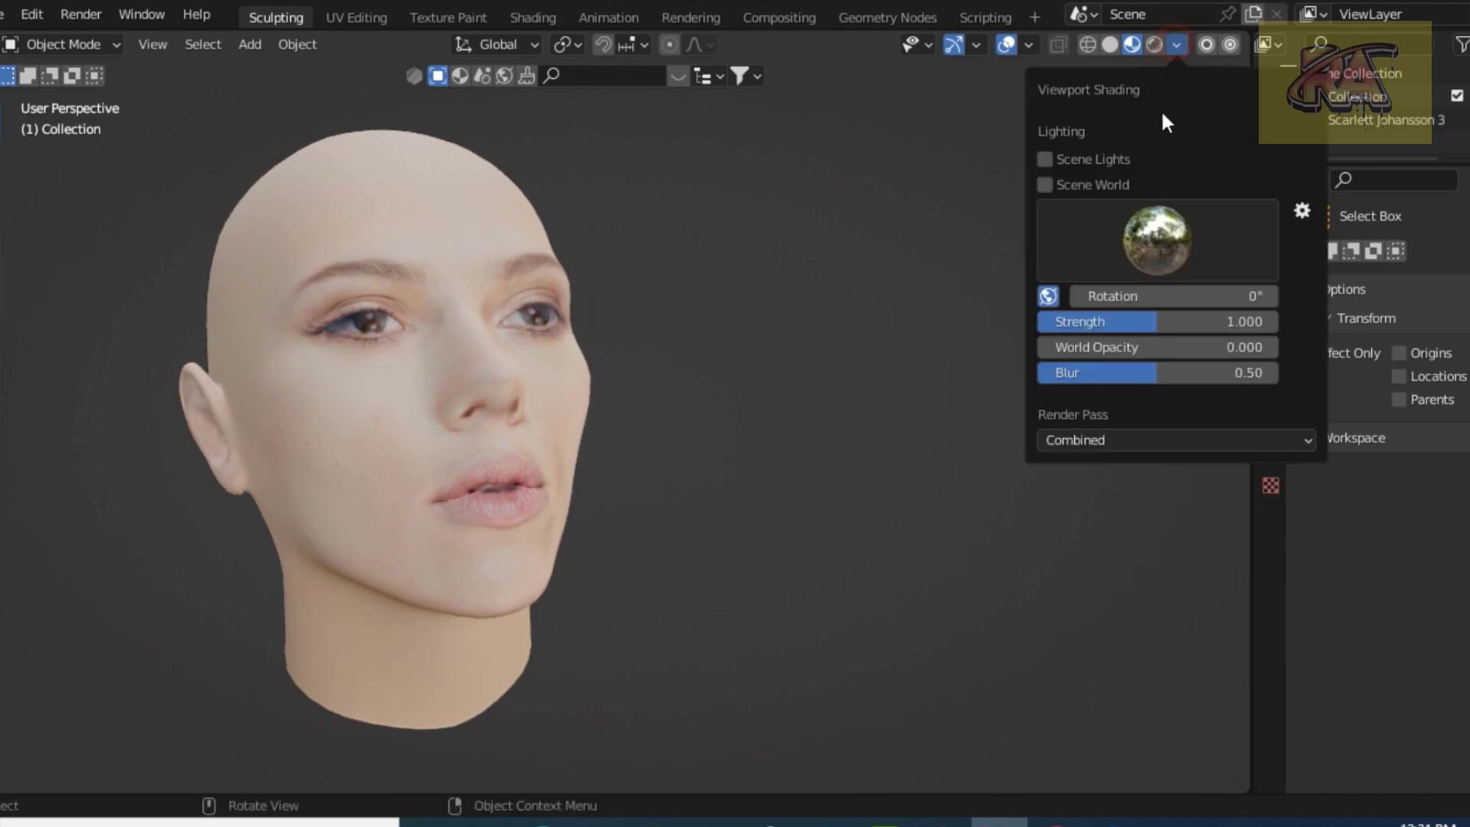
left_click(1128, 249)
left_click(751, 323)
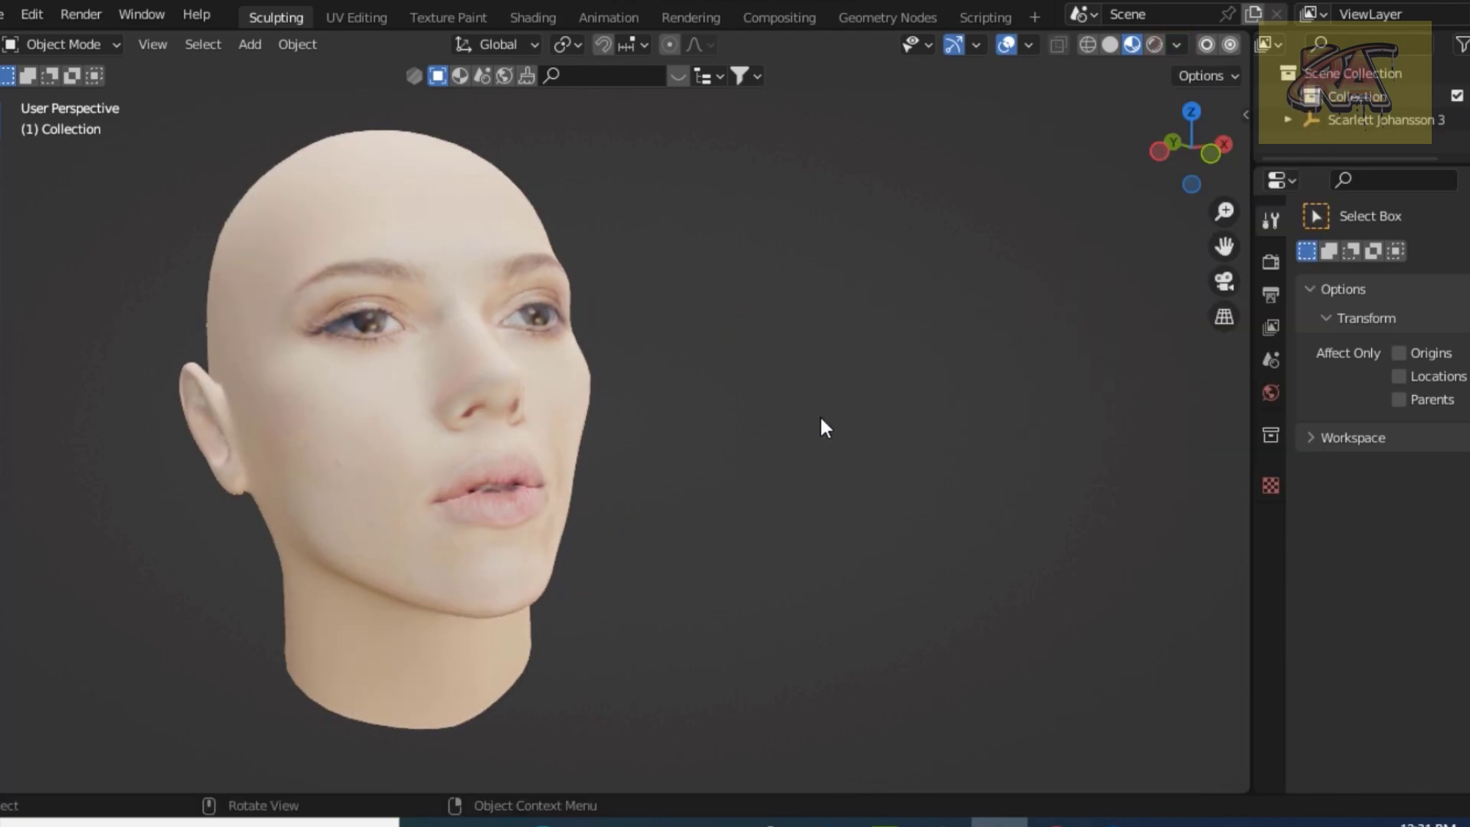
Step: Change the Color Management view transform from Filmic to Standard
left_click(1271, 262)
scroll(1343, 622, "down", 3)
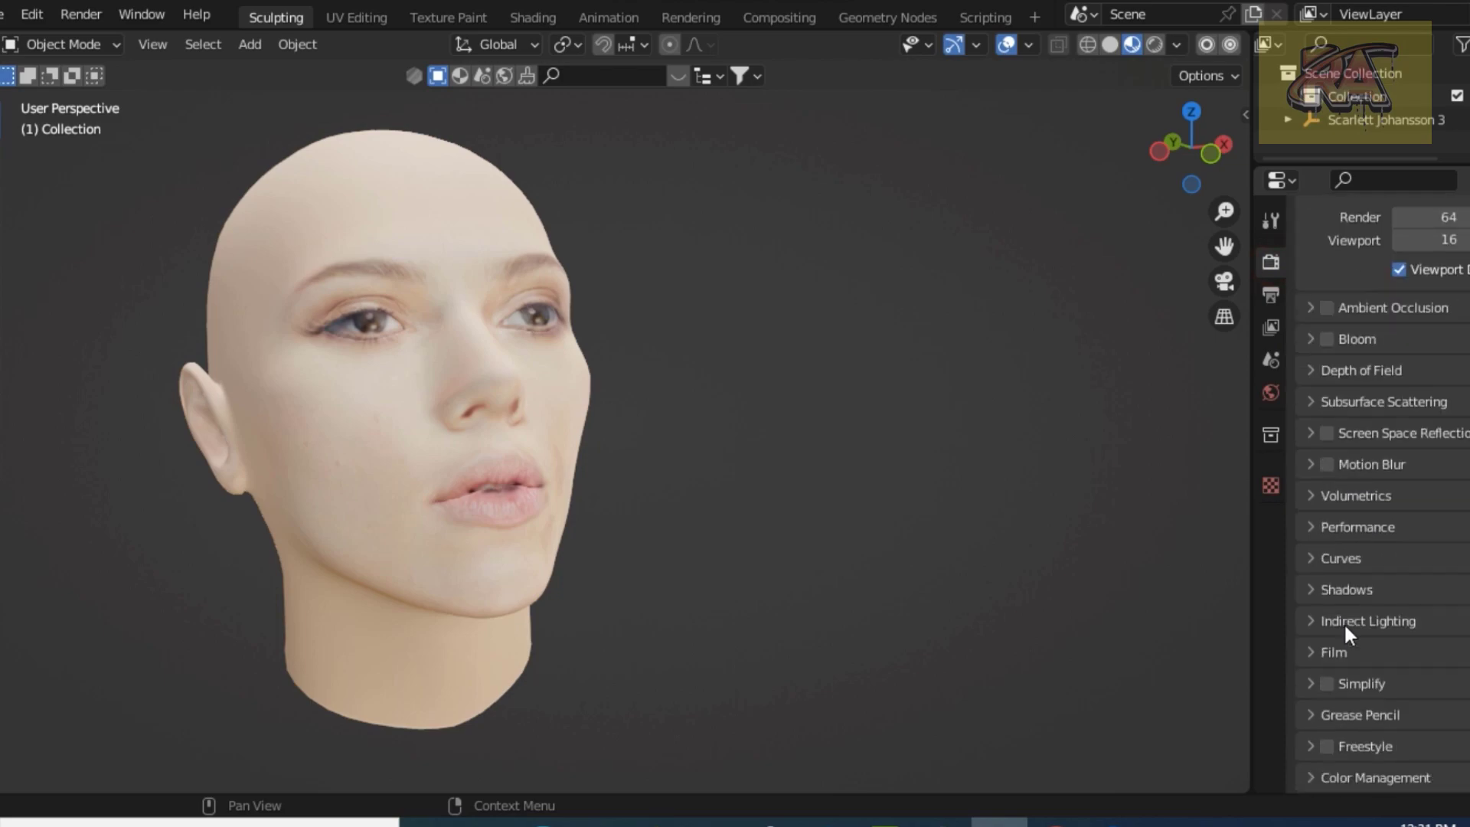
left_click(1303, 772)
scroll(1335, 778, "down", 5)
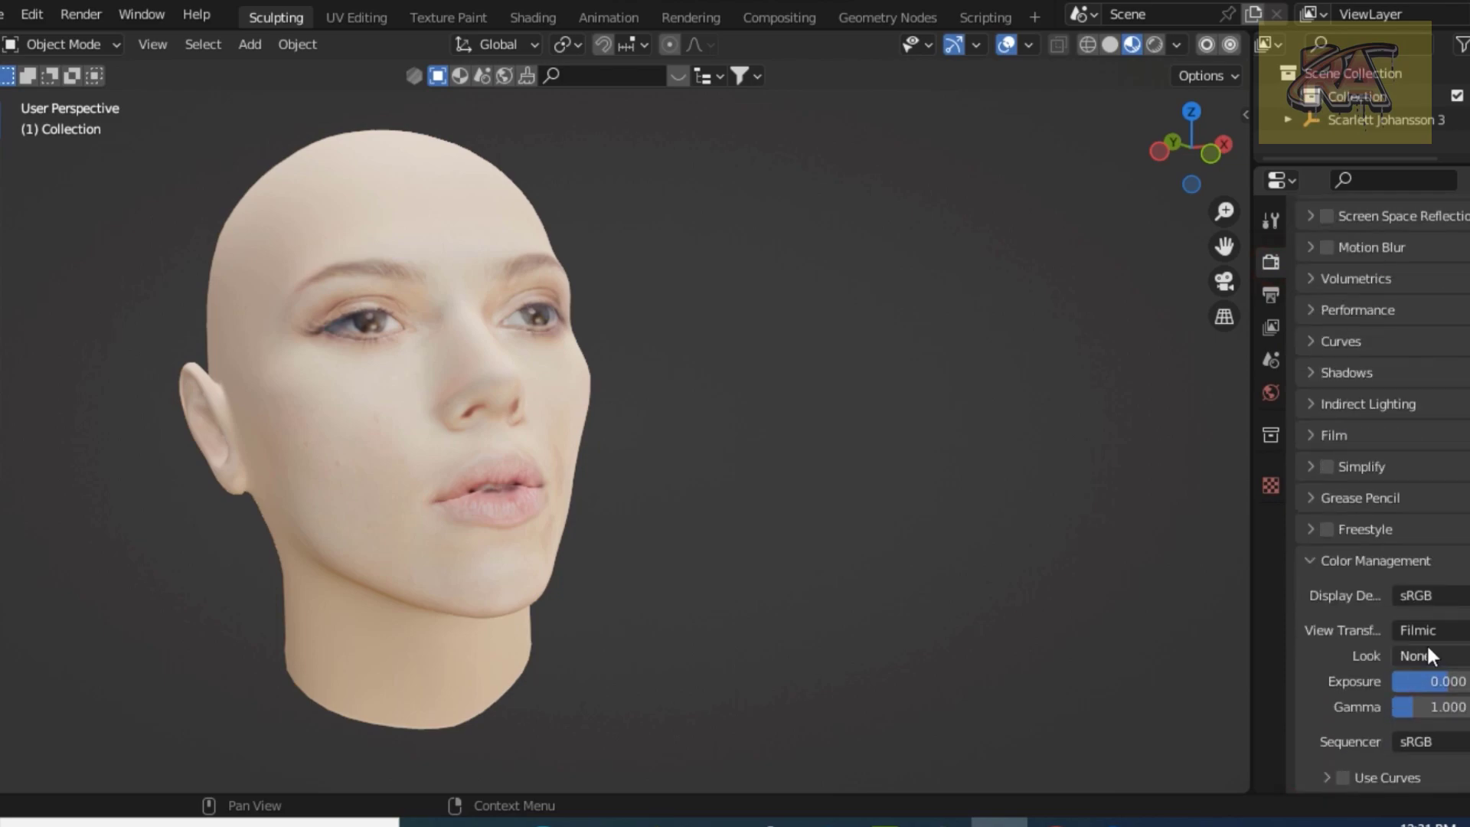
left_click(1437, 627)
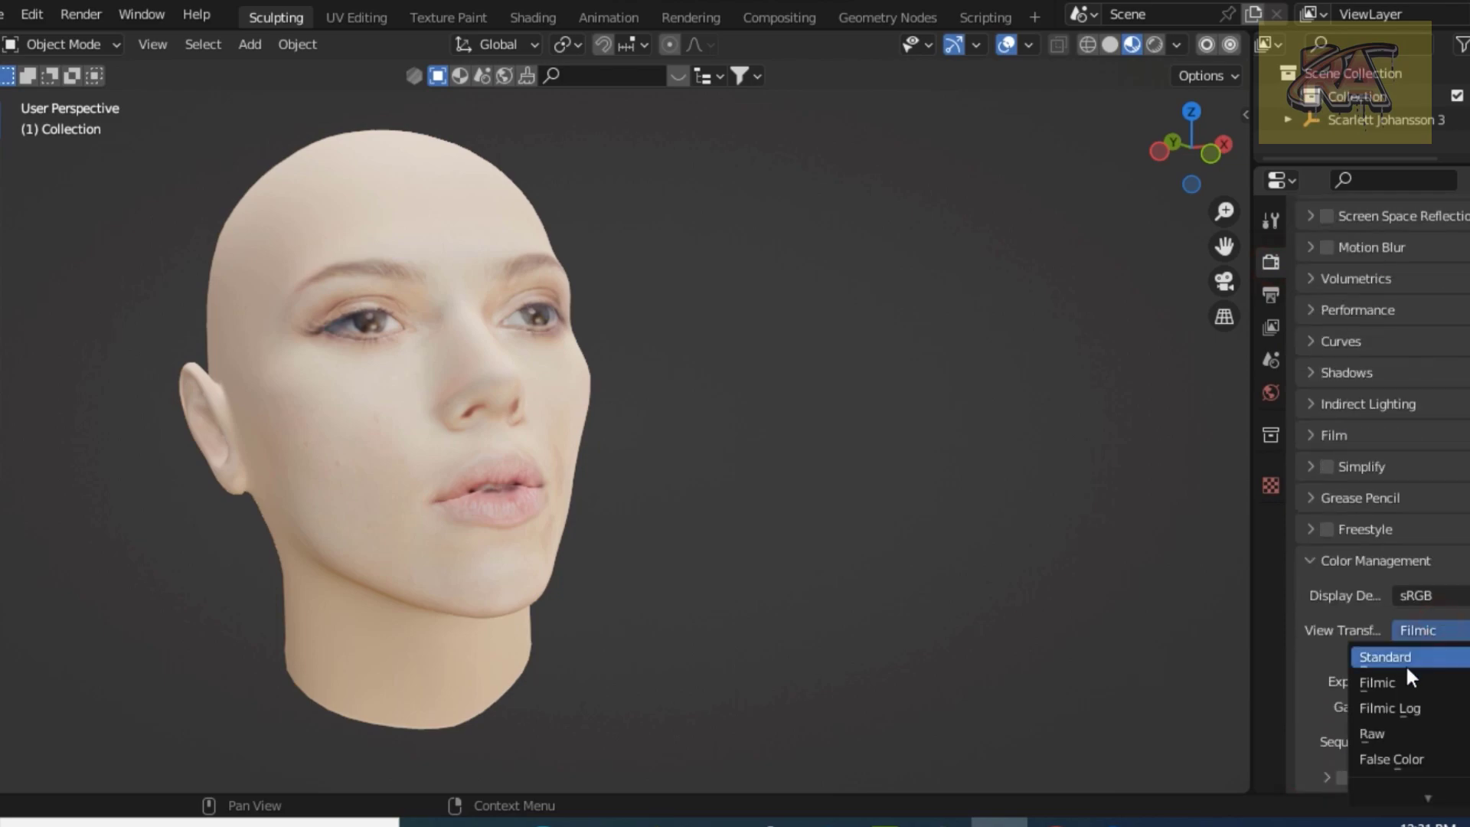
left_click(1404, 659)
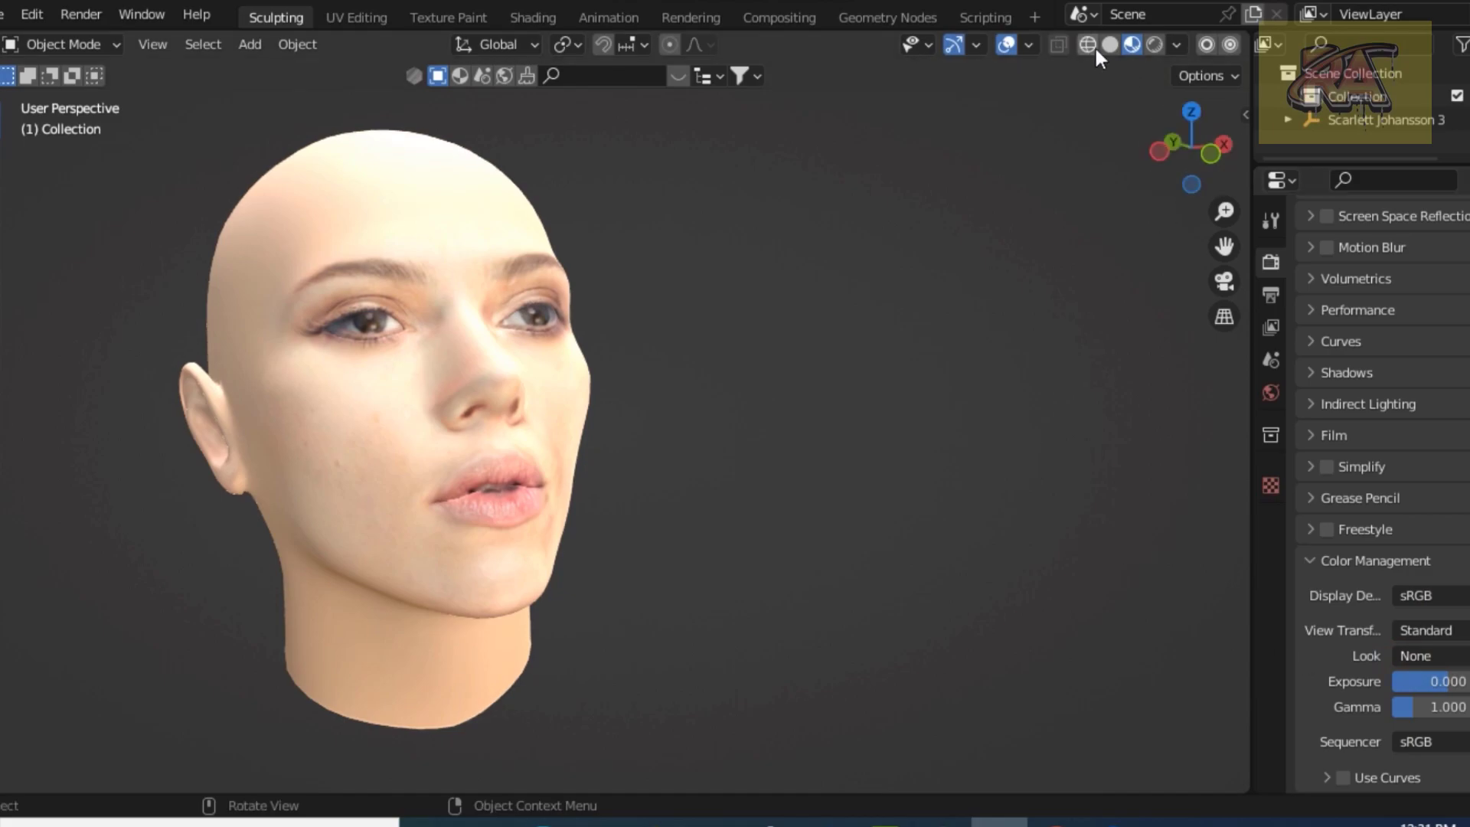
Step: Preview the sunny-field, dark night and studio HDRIs on the head
left_click(1176, 44)
left_click(1158, 237)
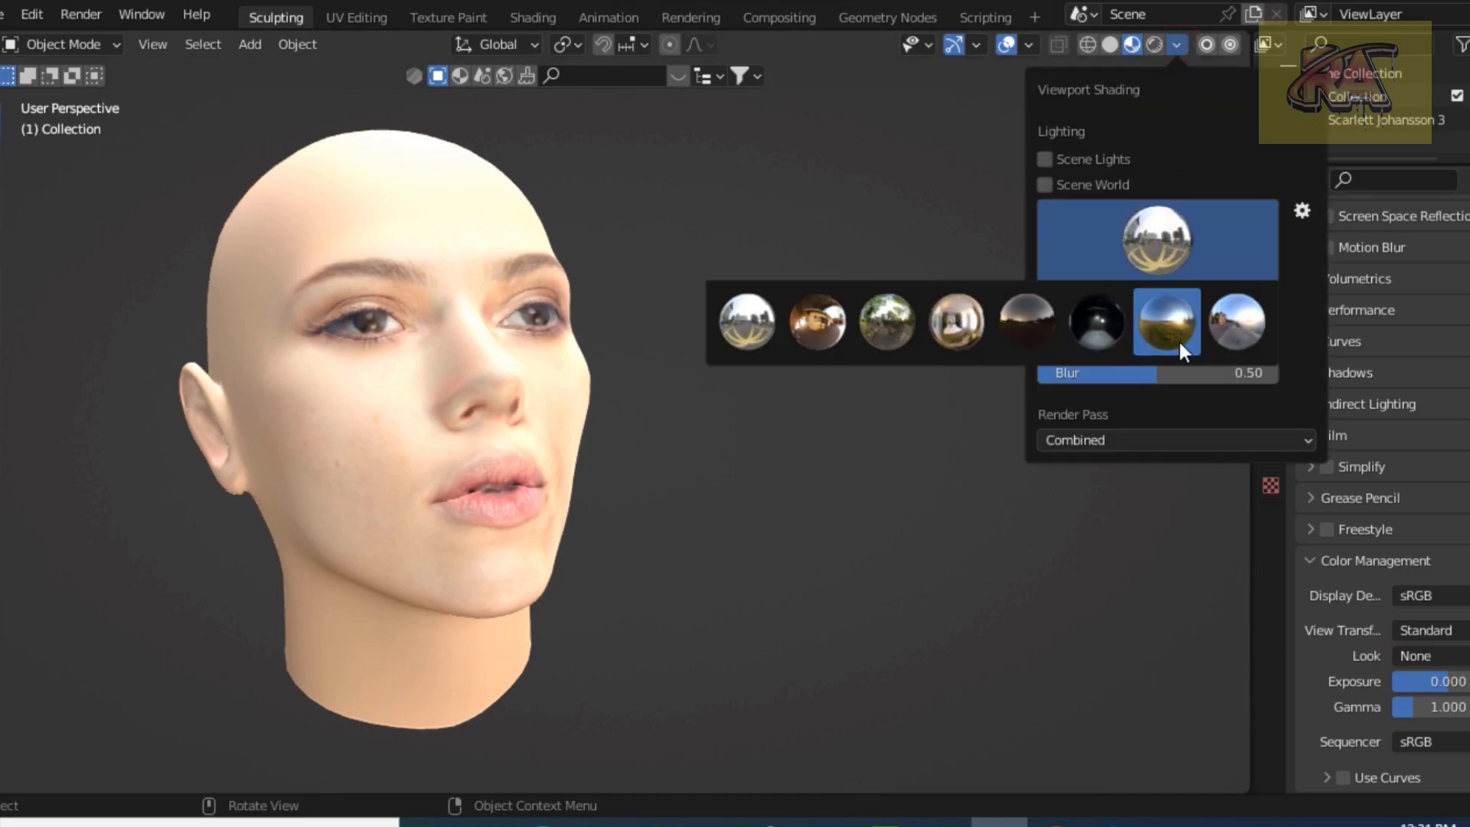
left_click(1177, 337)
left_click(1142, 203)
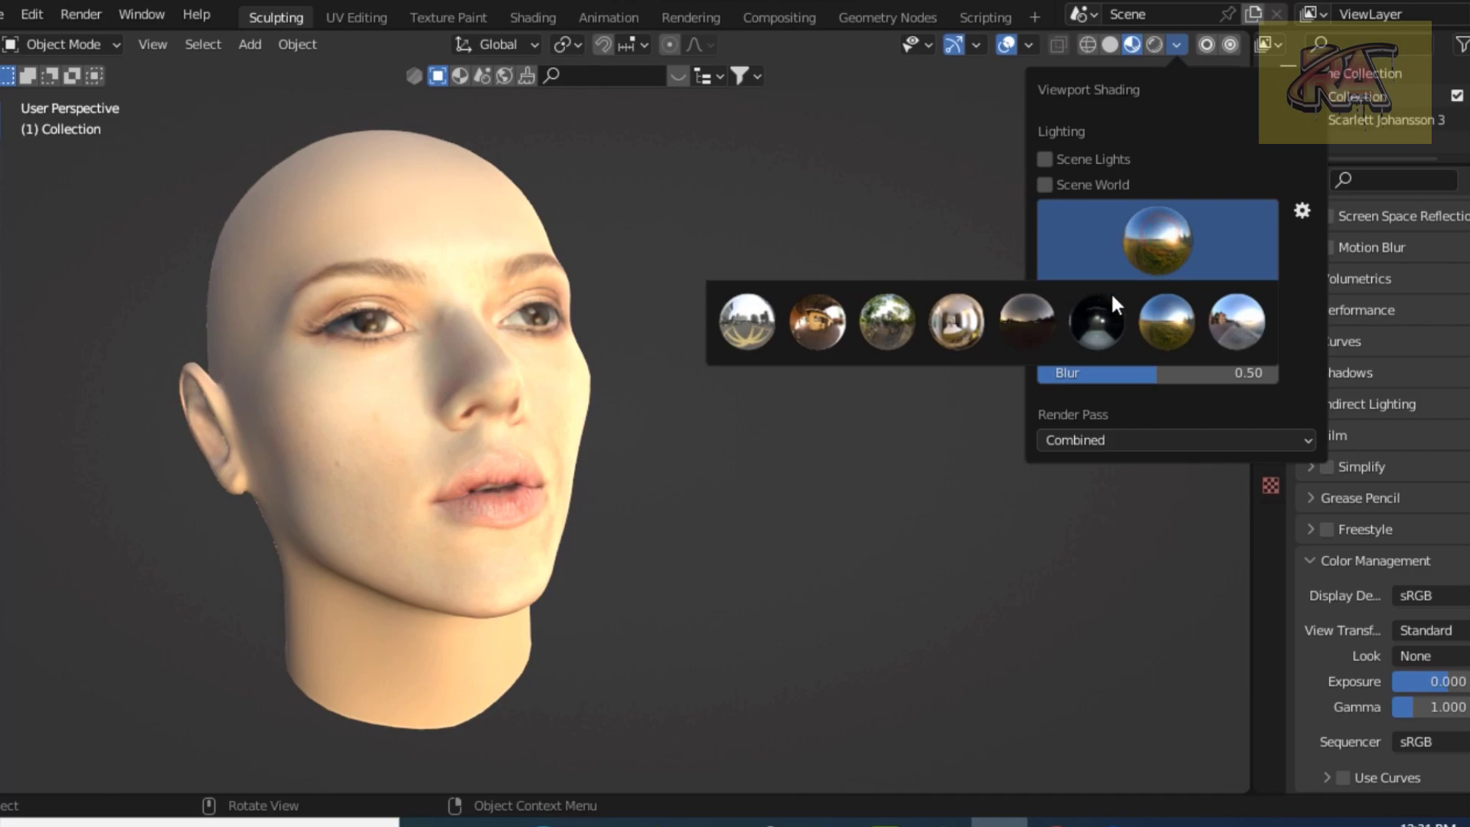
left_click(1008, 316)
left_click(1191, 233)
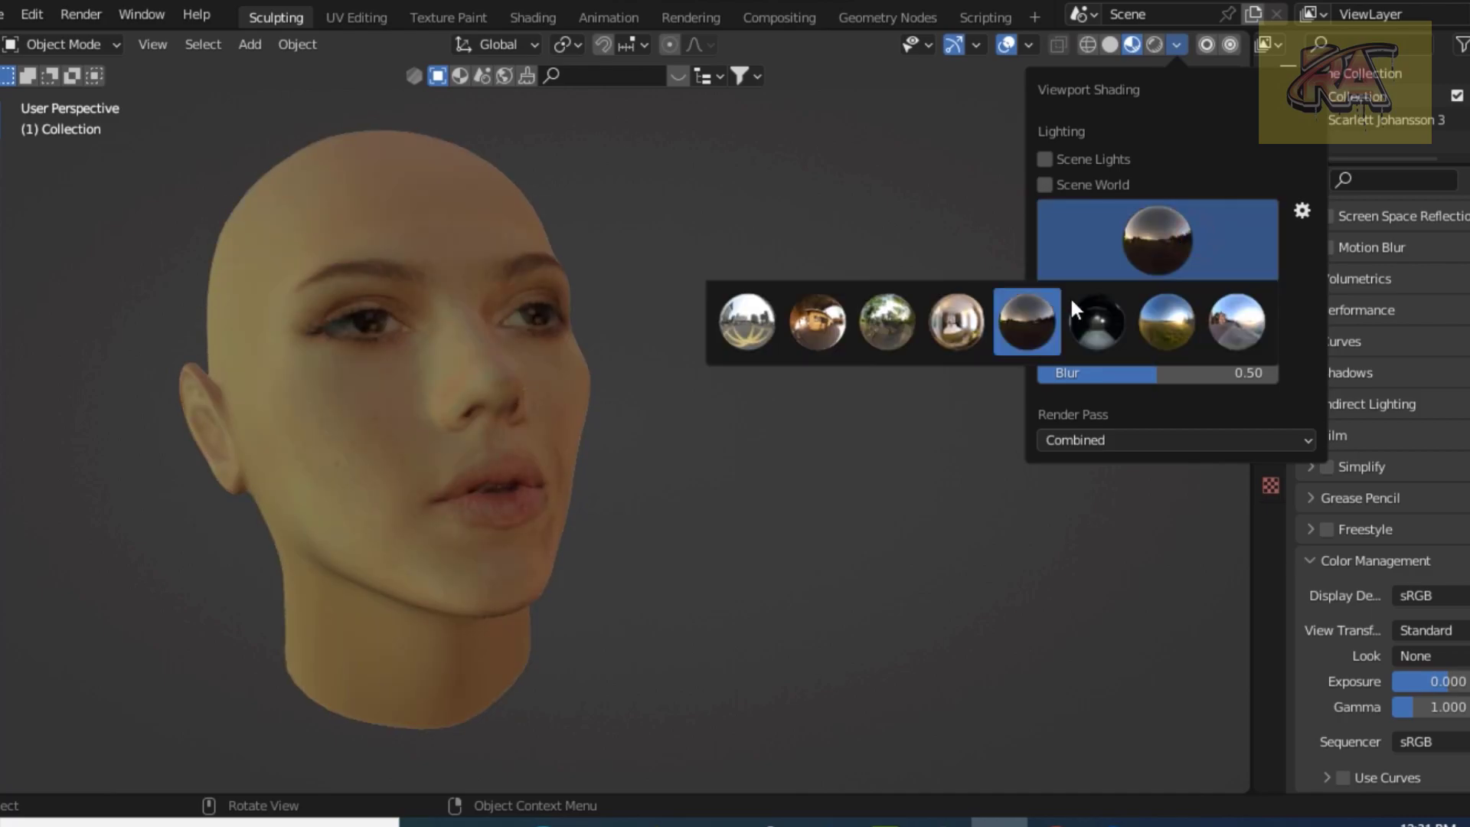
left_click(950, 334)
Step: Try the forest and warm interior HDRIs, then keep another studio HDRI and turn the head slightly
left_click(1146, 235)
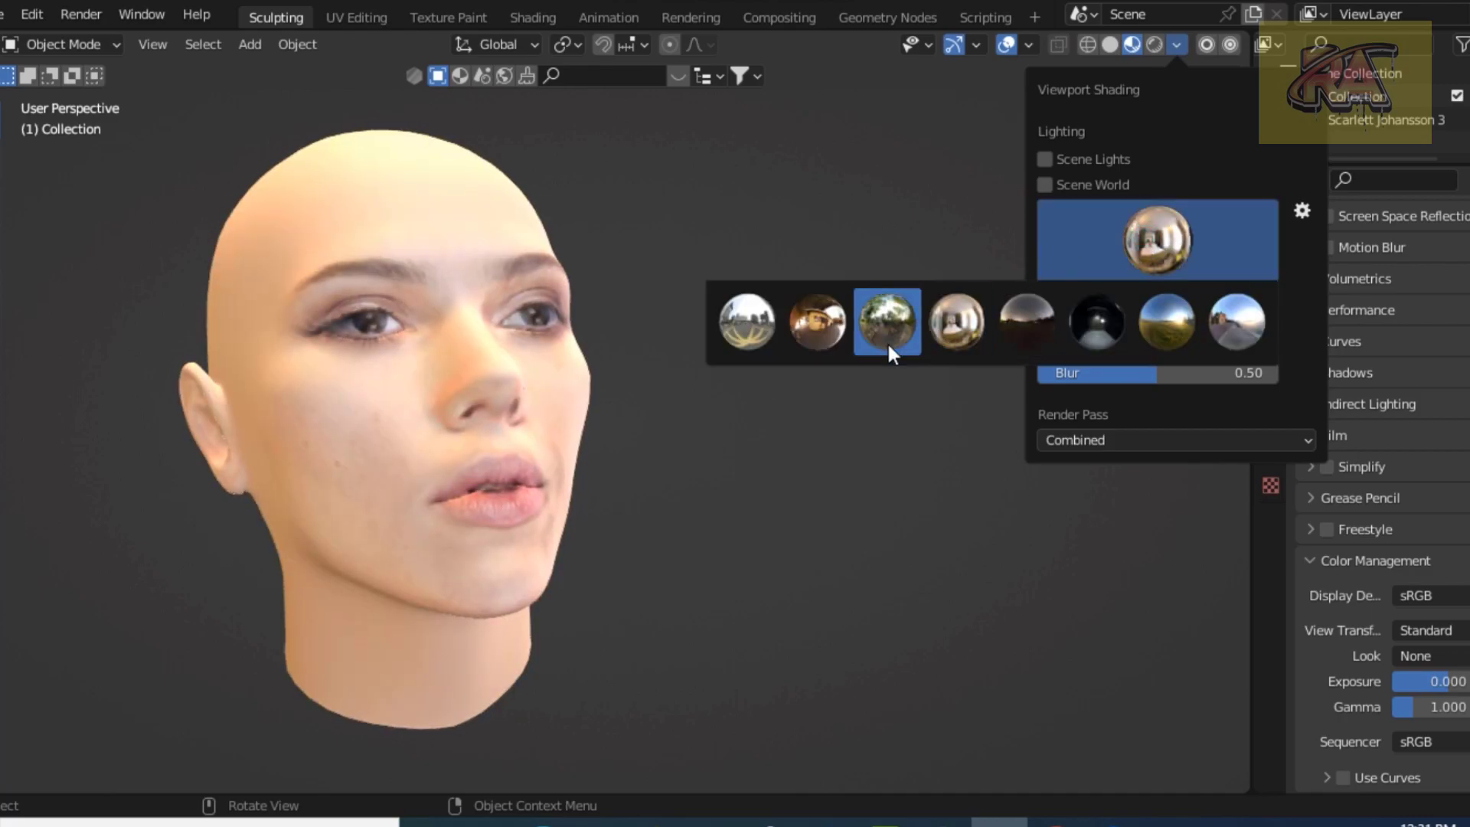
left_click(893, 331)
left_click(1169, 242)
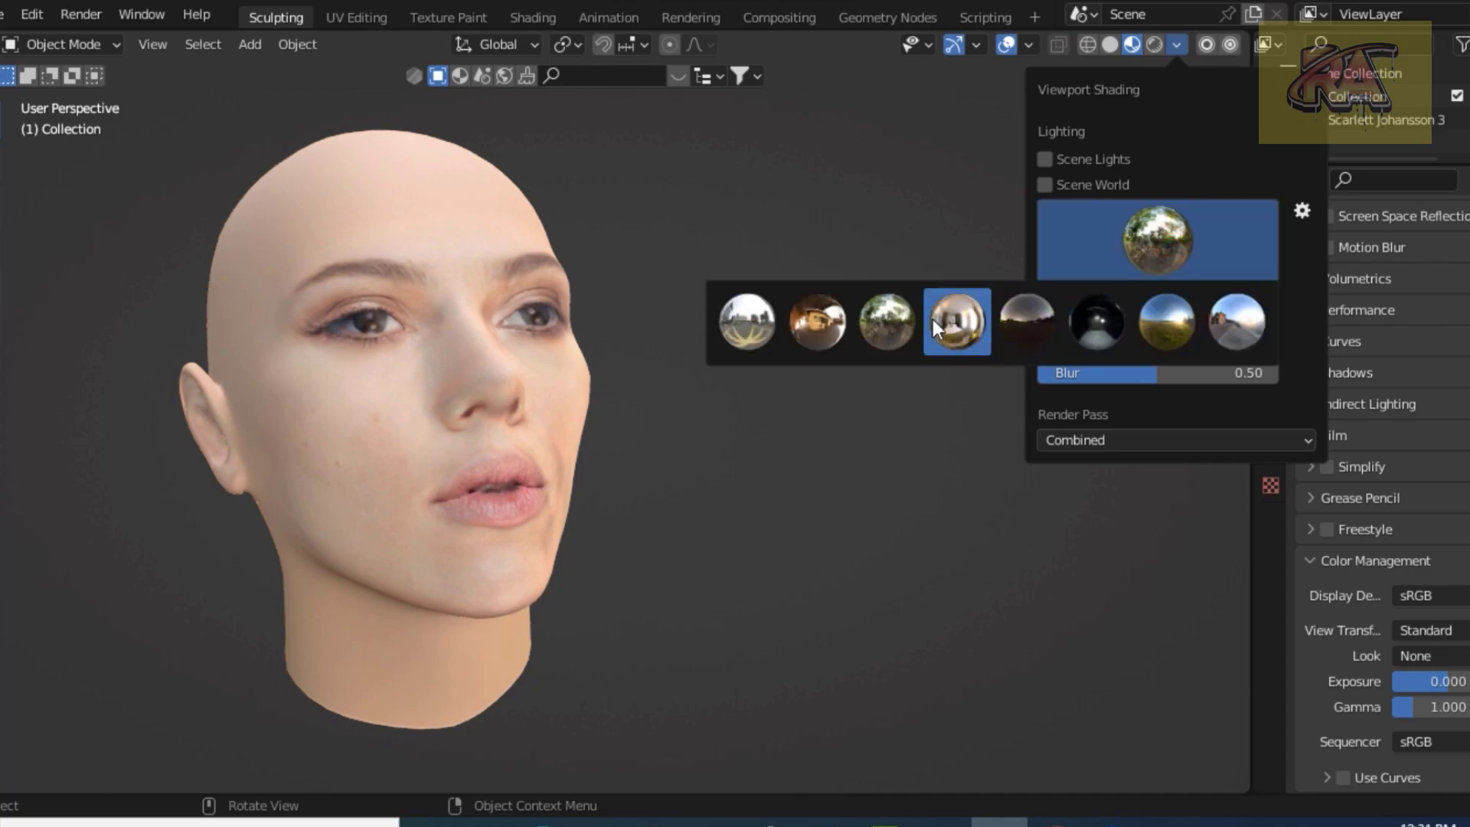
left_click(851, 315)
left_click(1141, 247)
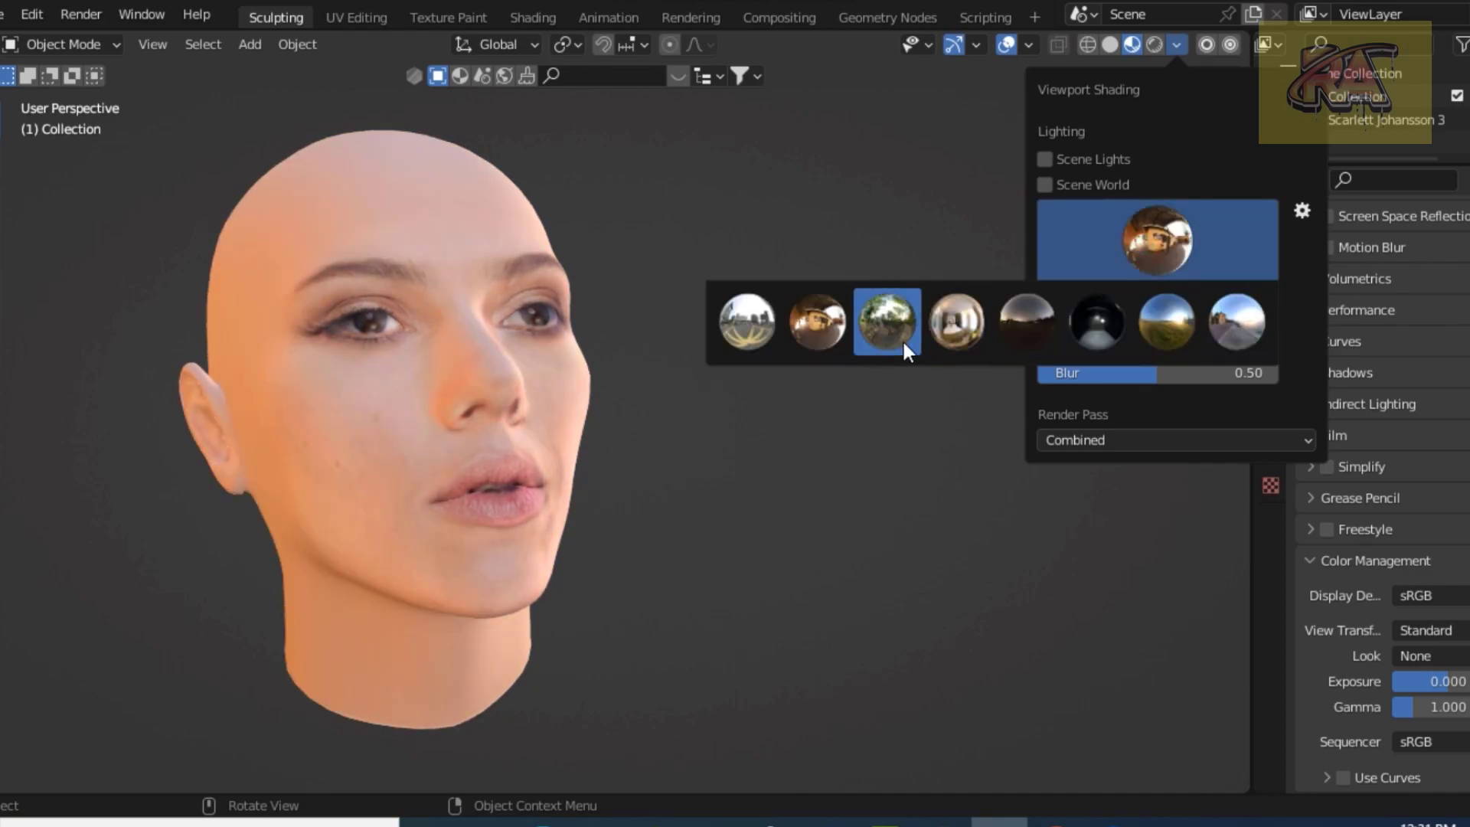
left_click(878, 337)
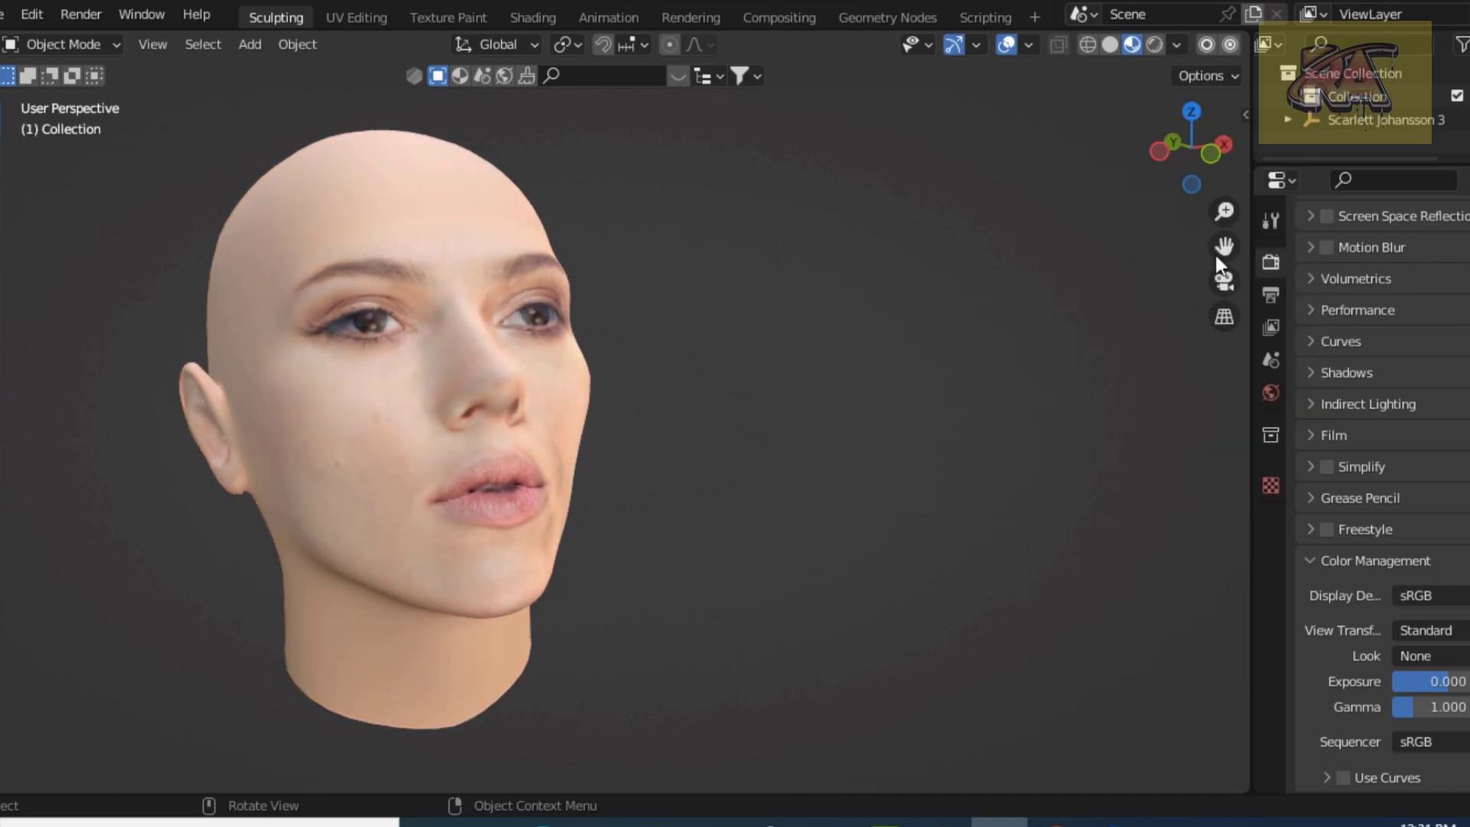
left_click_drag(1211, 158, 1188, 159)
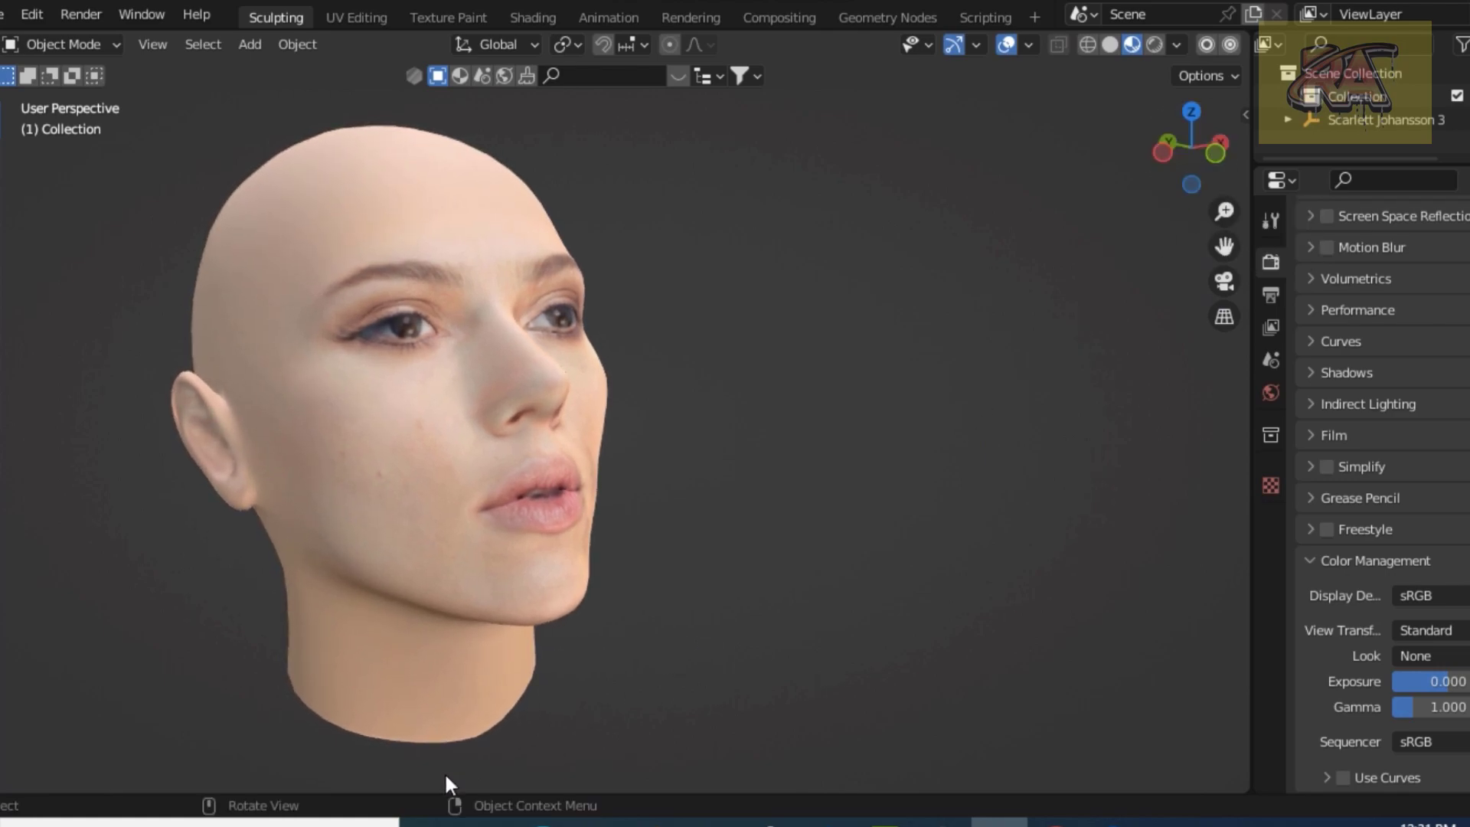
Step: Start an add-on install from Preferences, browsing to the Downloads folder
left_click(35, 13)
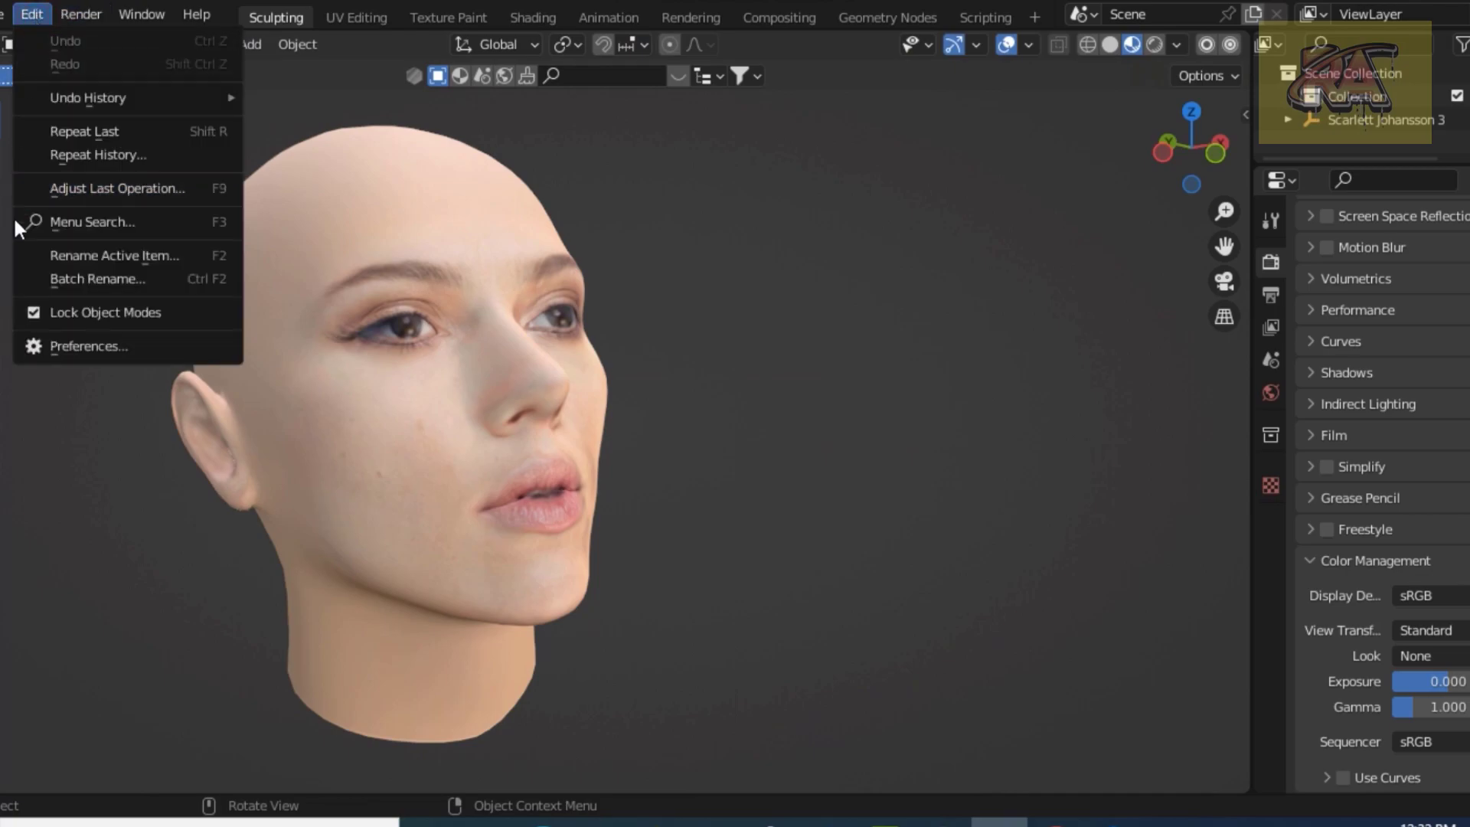
left_click(48, 342)
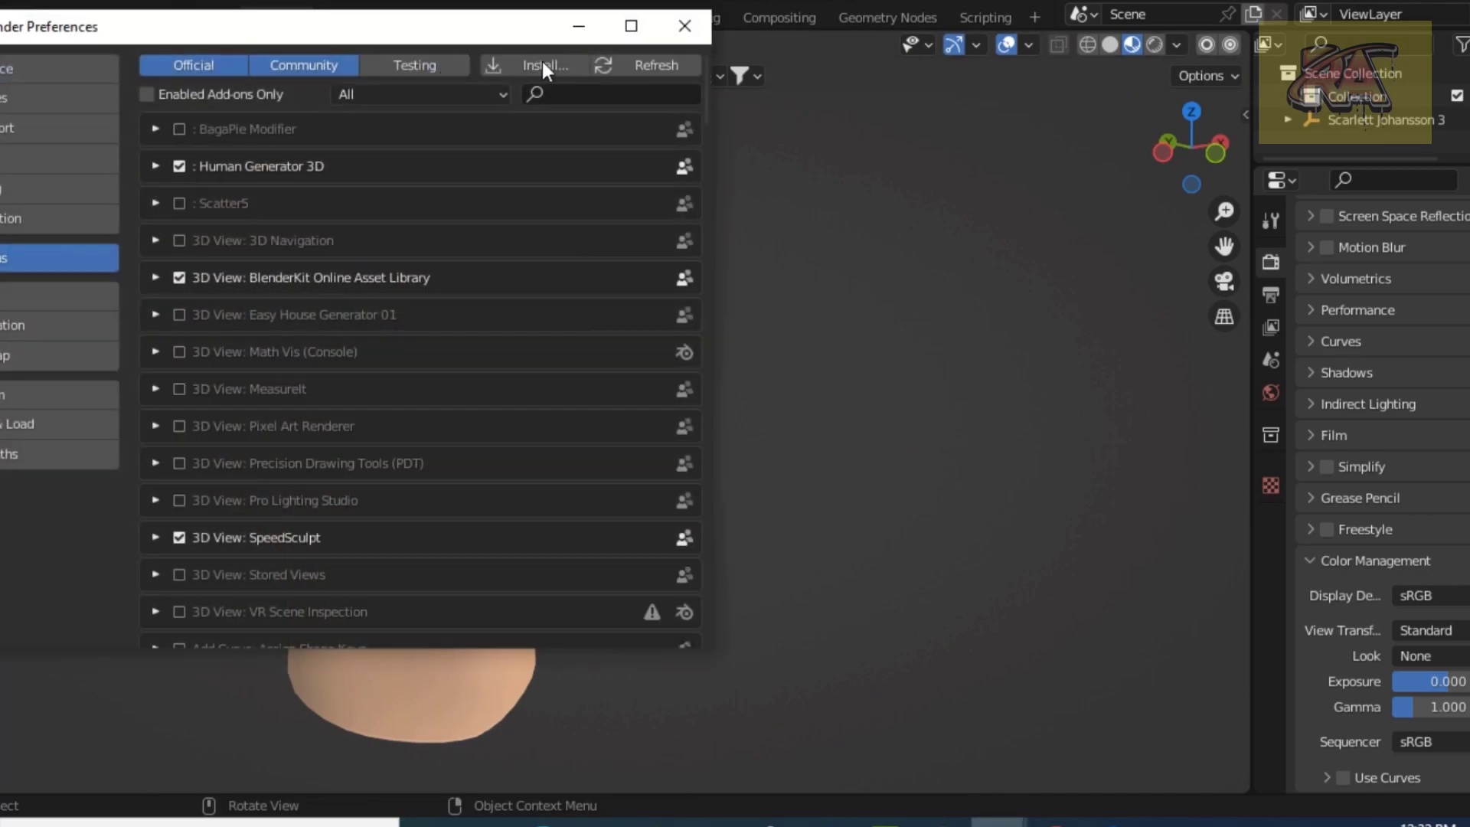
left_click(557, 63)
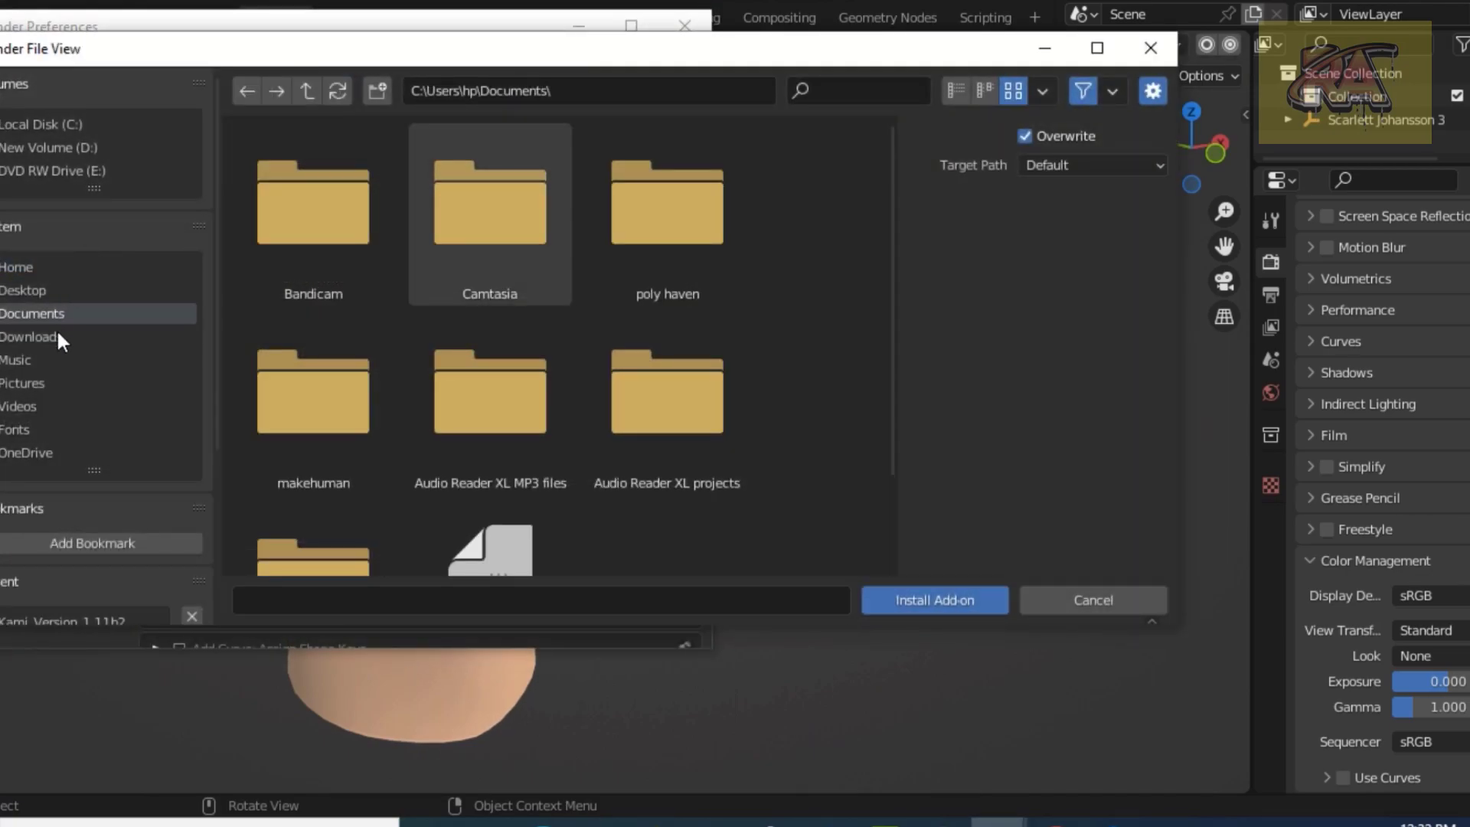
left_click(60, 338)
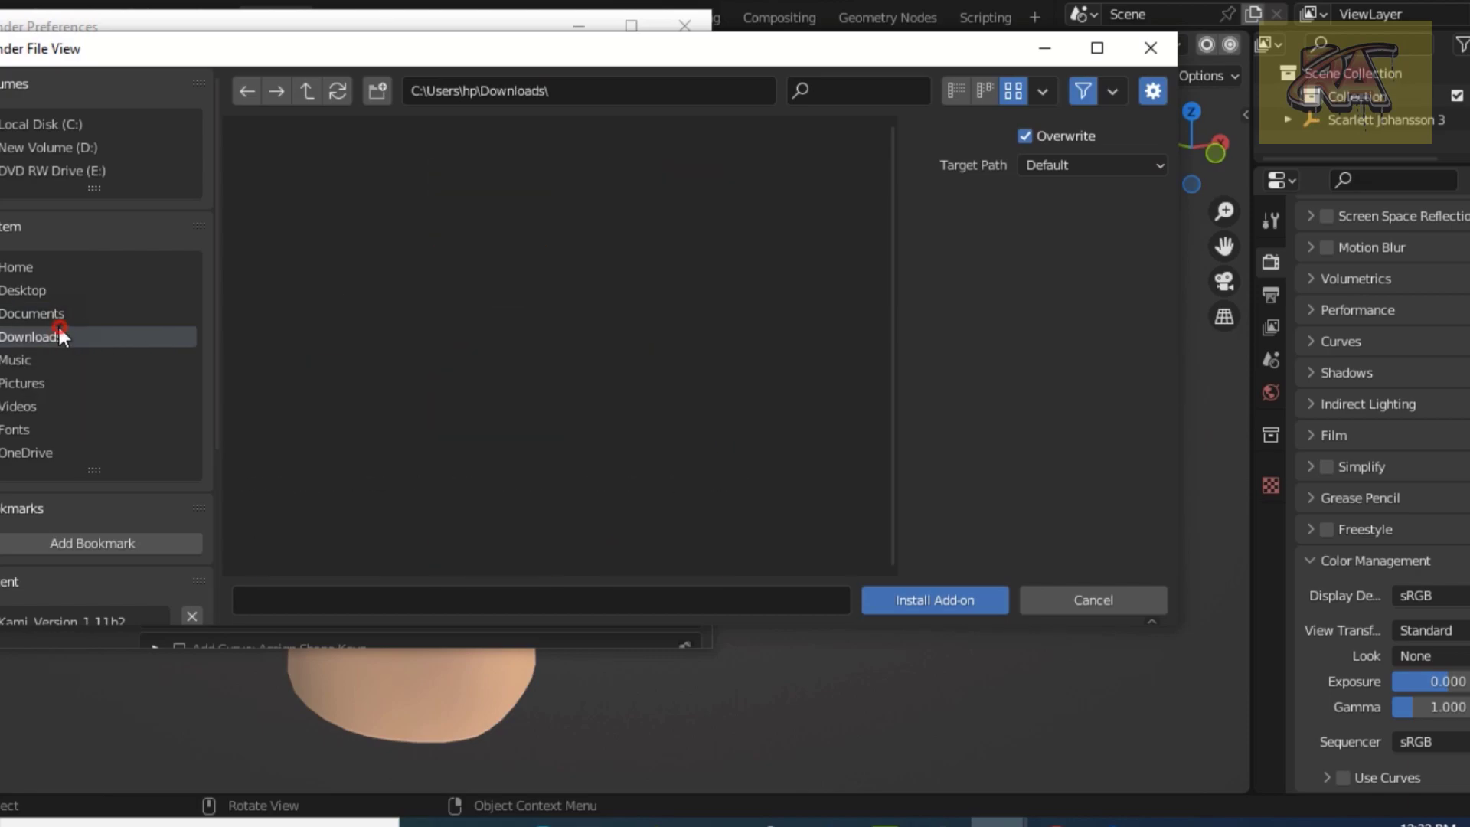
Step: Install Kami_Version_1.11b2.zip from Downloads as an add-on
scroll(439, 369, "down", 2)
scroll(438, 365, "down", 5)
scroll(437, 365, "down", 5)
scroll(438, 365, "down", 5)
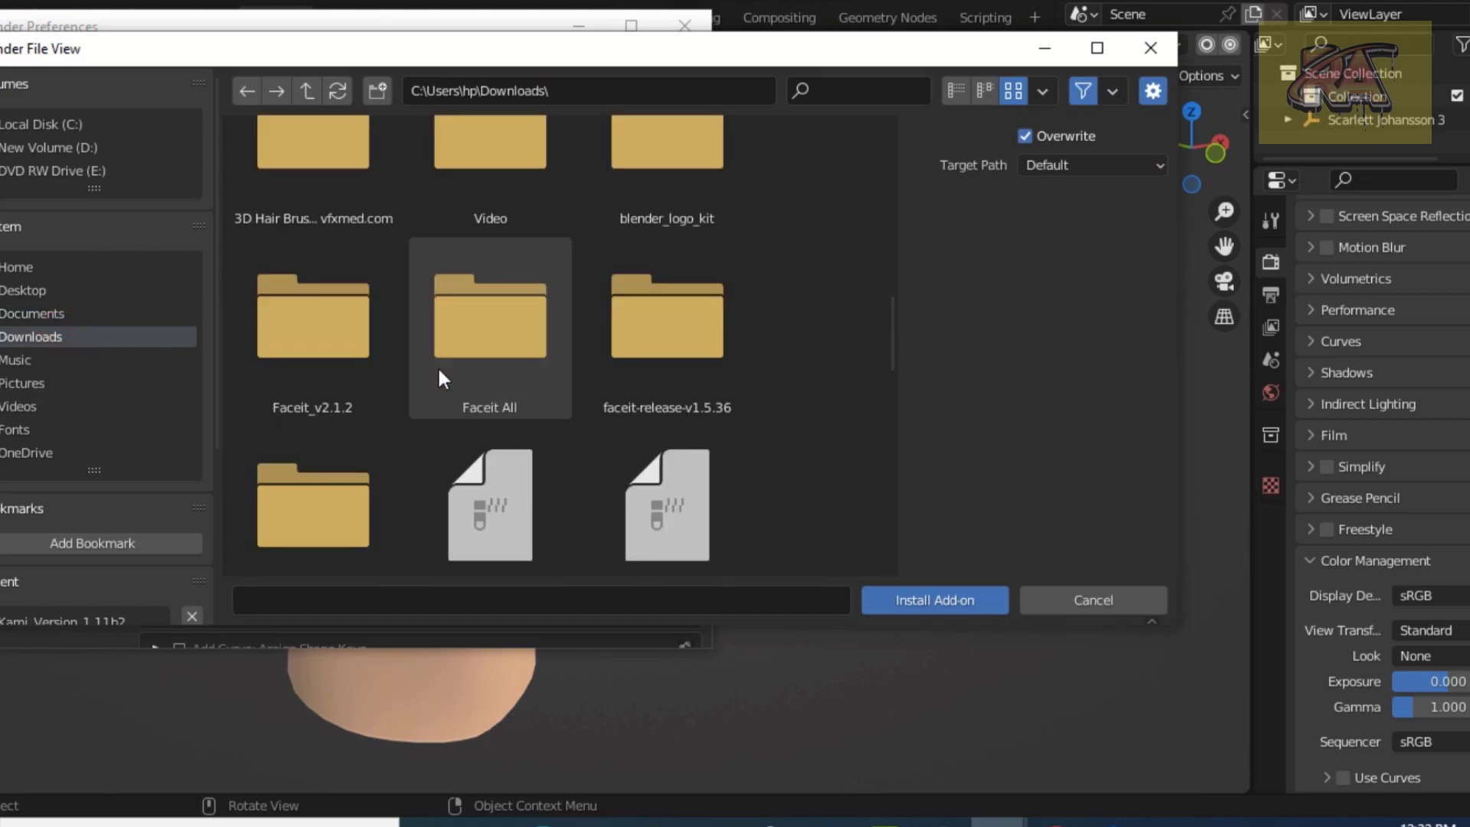
scroll(438, 366, "down", 3)
scroll(490, 402, "down", 1)
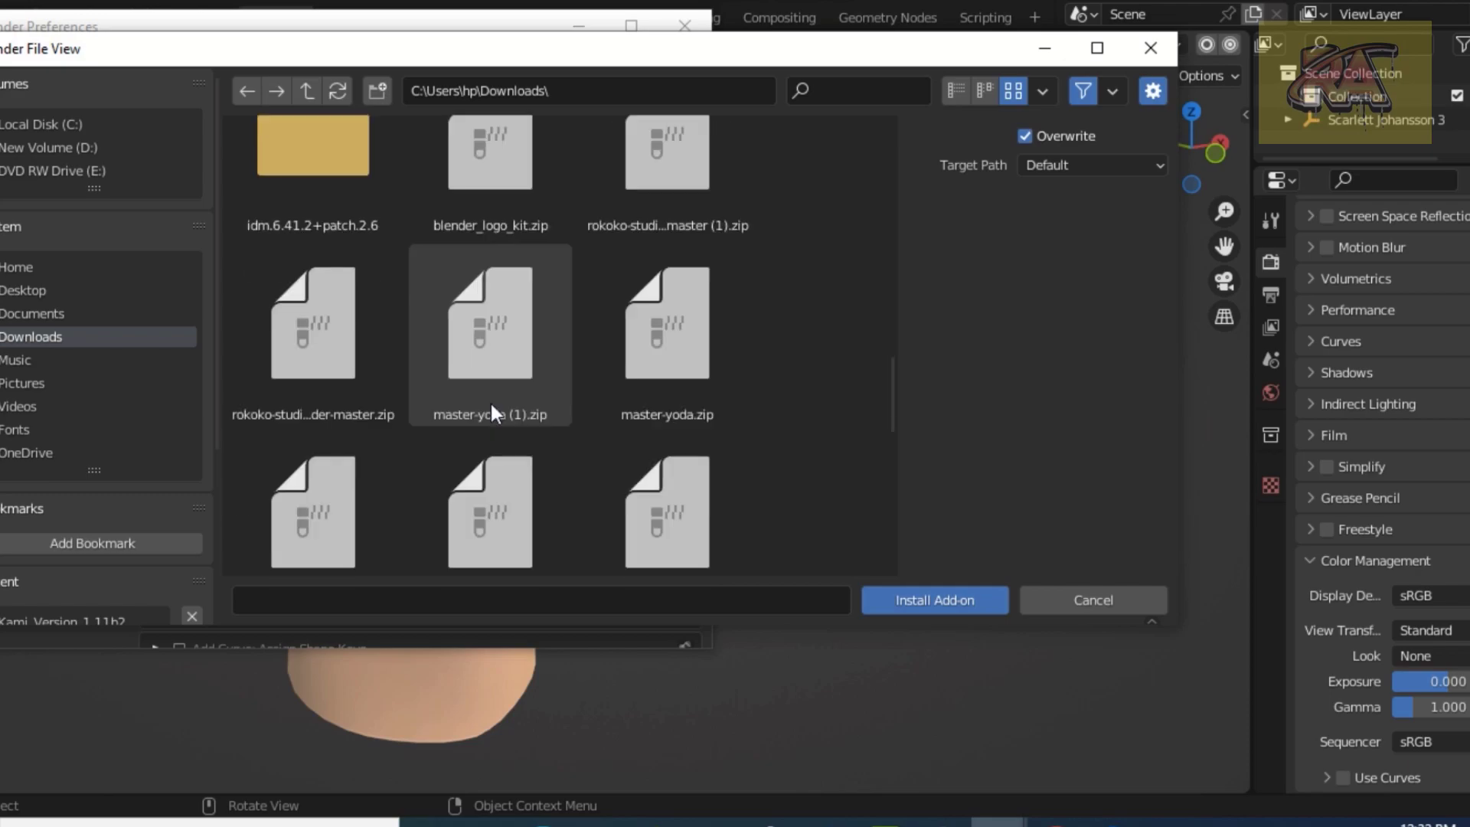
scroll(490, 403, "down", 1)
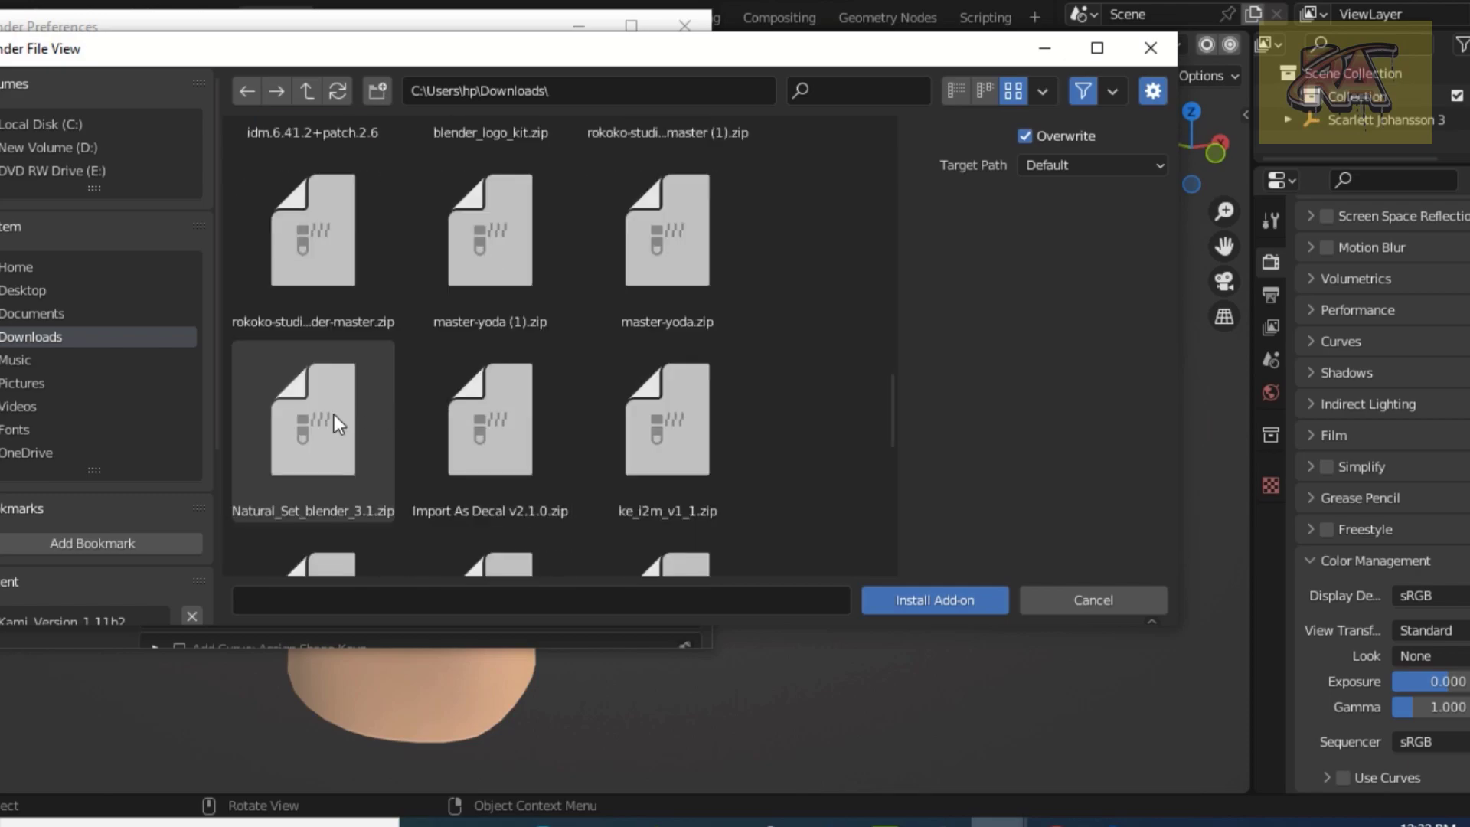
scroll(488, 465, "down", 1)
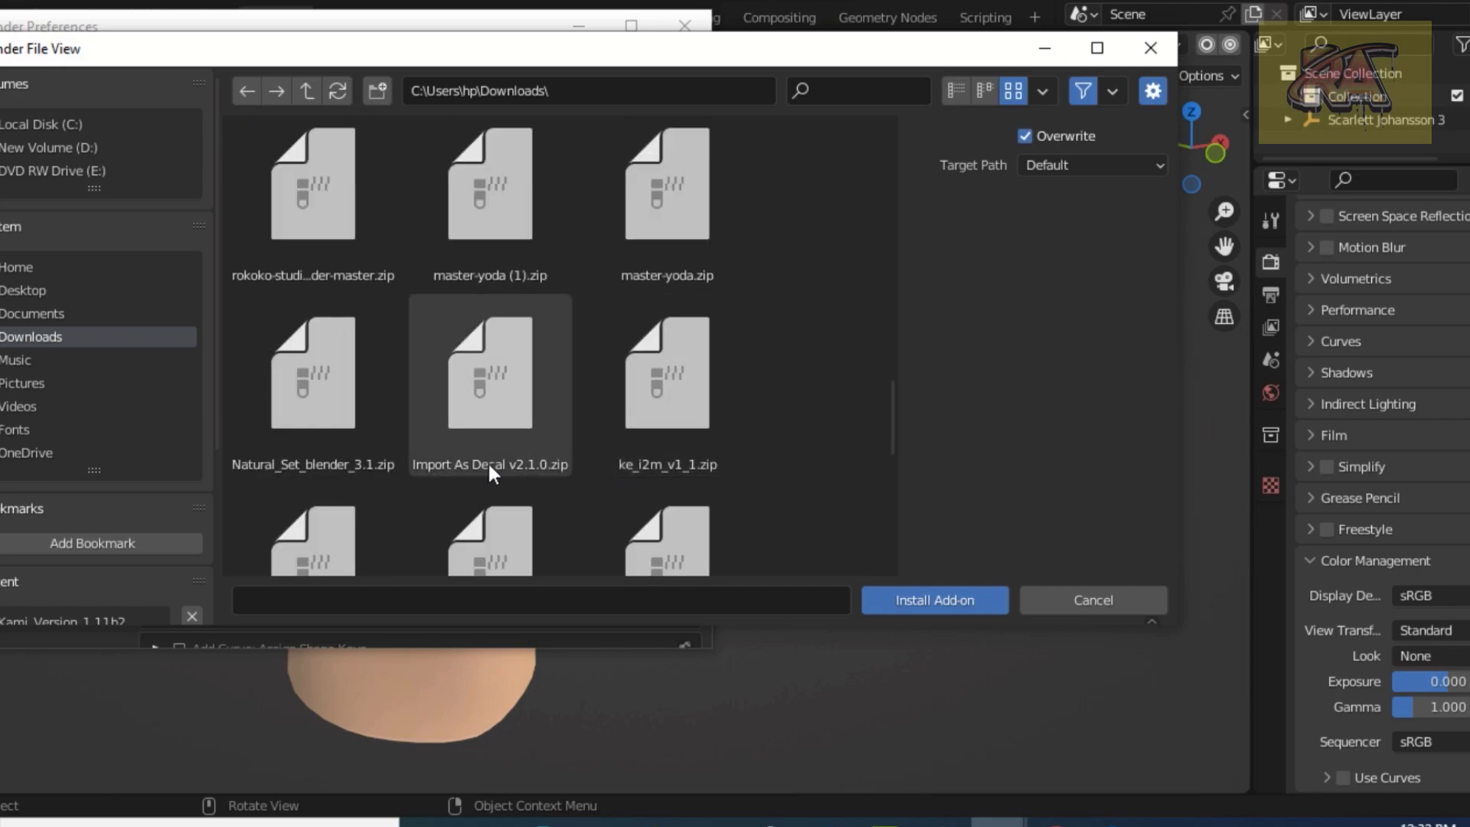
scroll(488, 466, "down", 2)
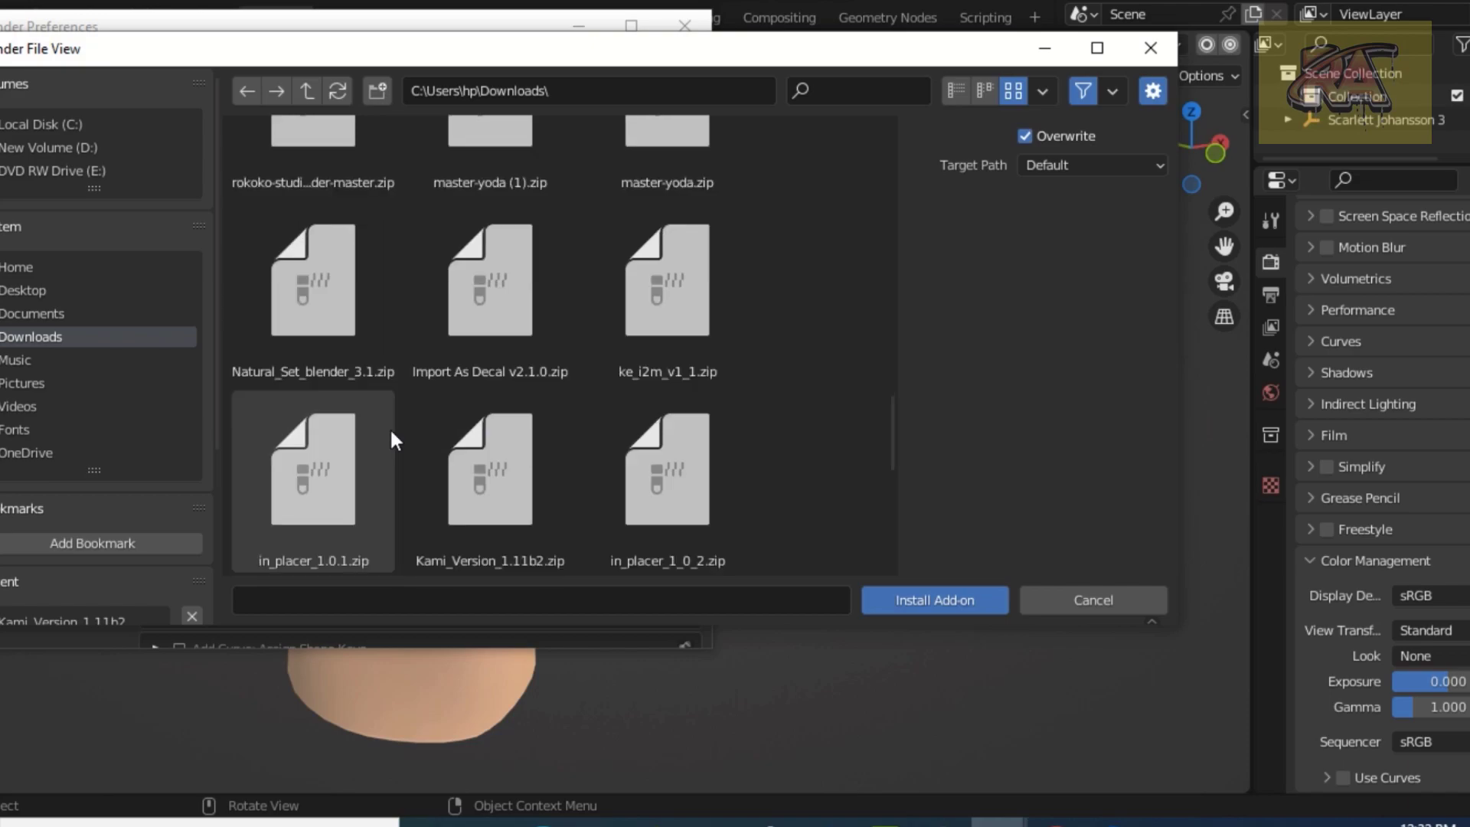
left_click(458, 461)
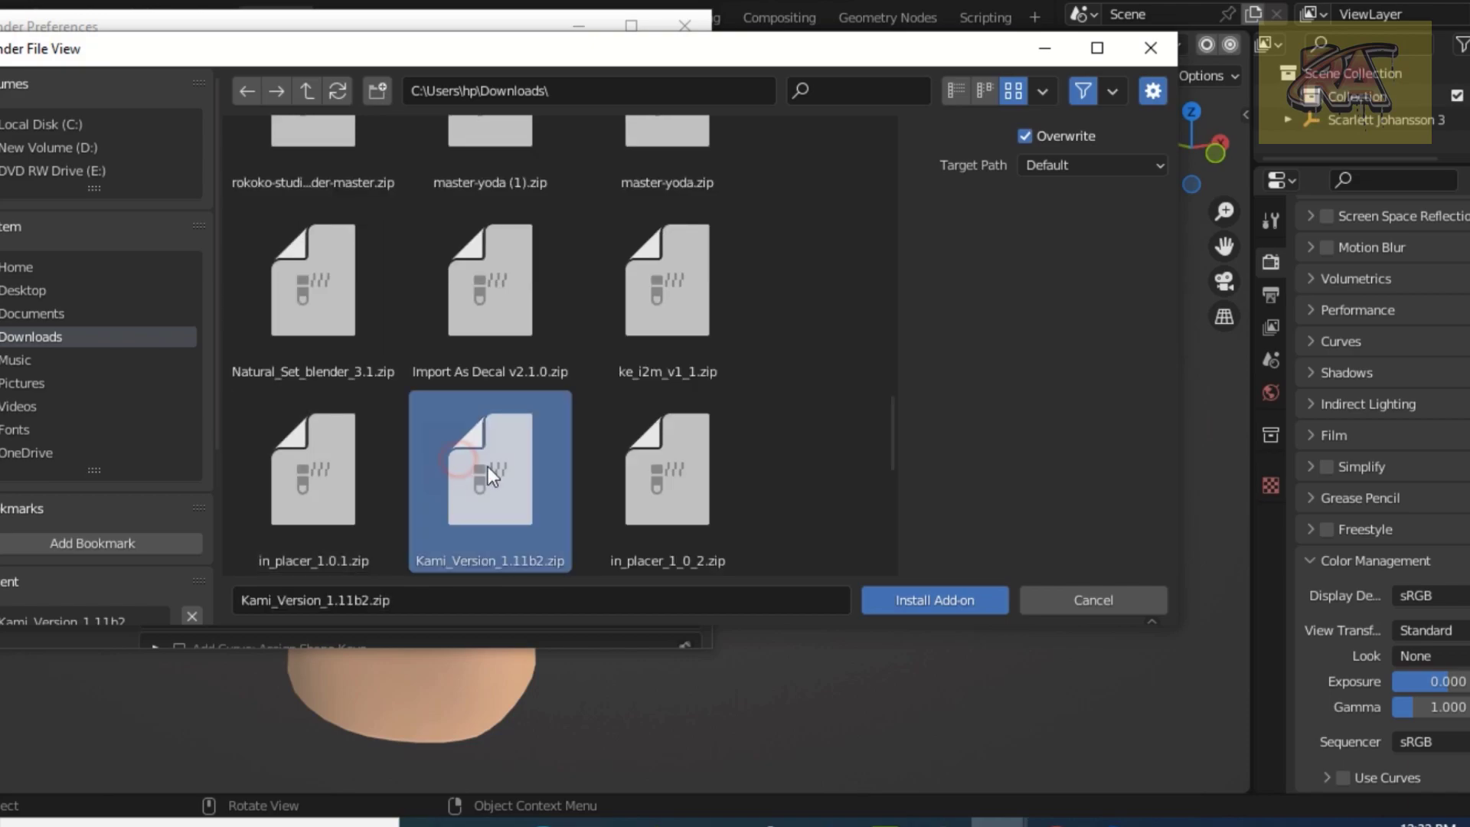
left_click(936, 602)
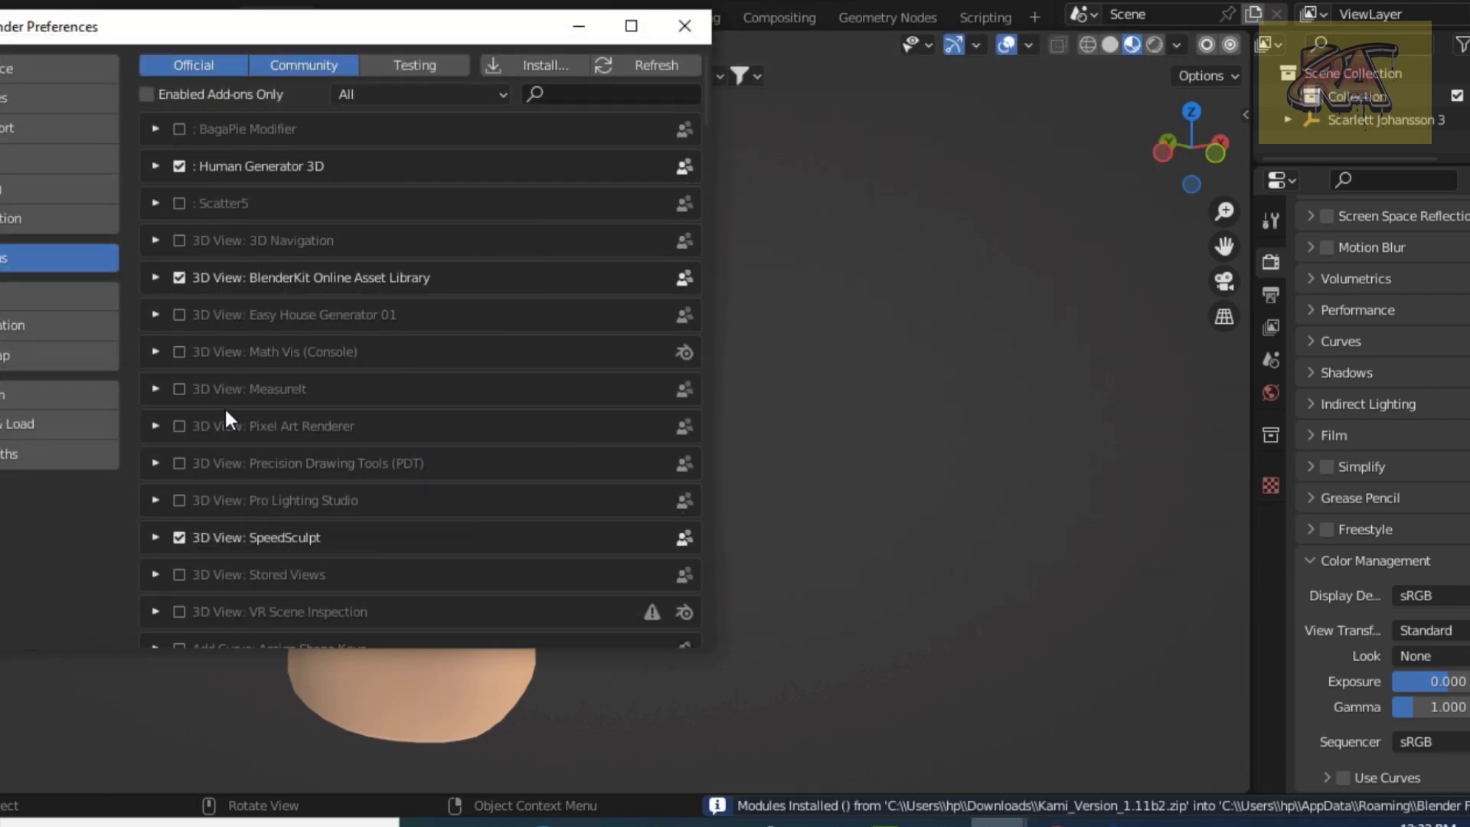
Step: Install Kami_Manga_Hair_v11b2.zip from the Kami_Version_1.11b2 folder
left_click(538, 62)
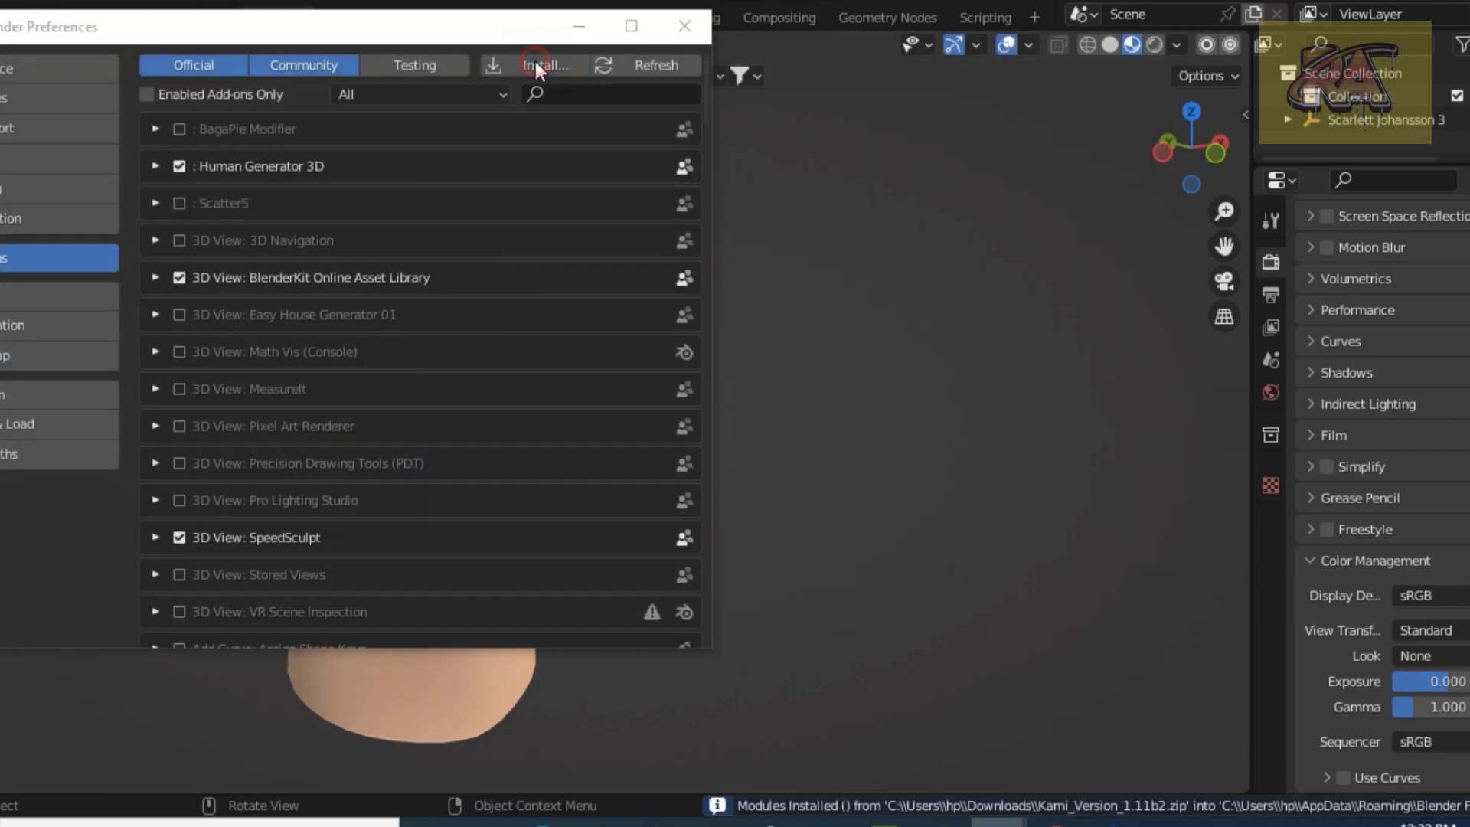
left_click(311, 256)
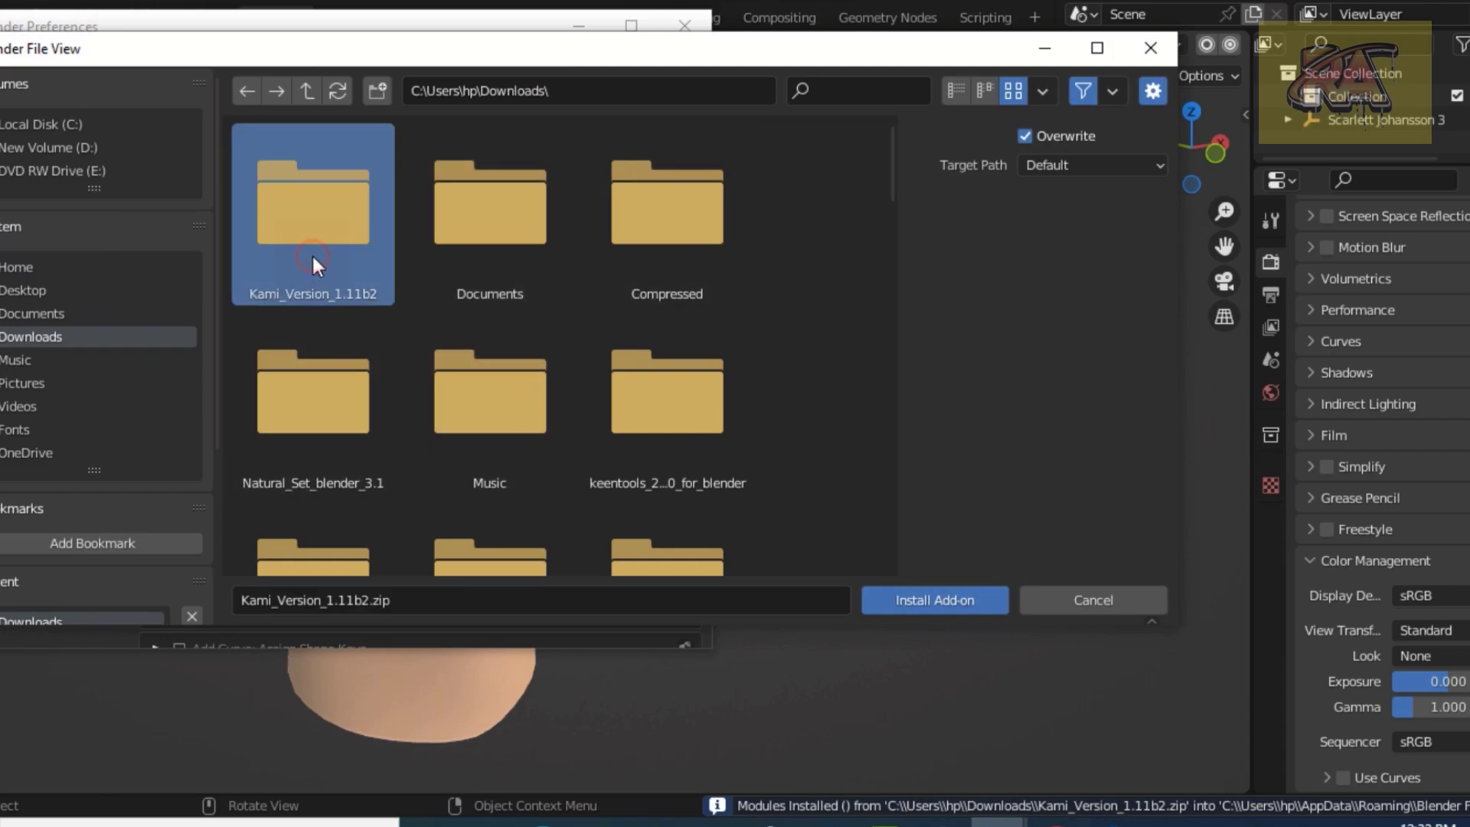
left_click_drag(493, 57, 611, 162)
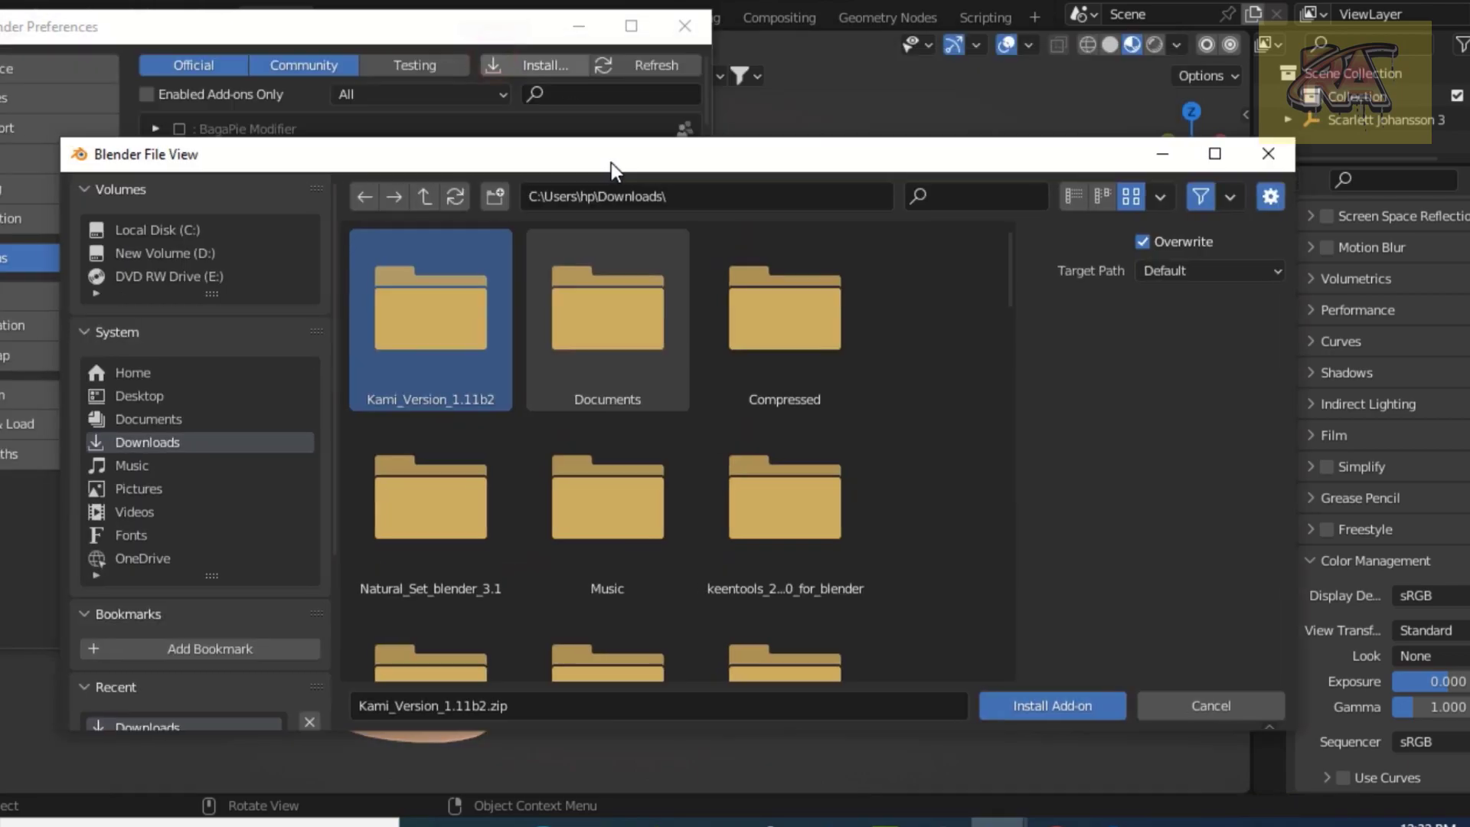
double_click(437, 320)
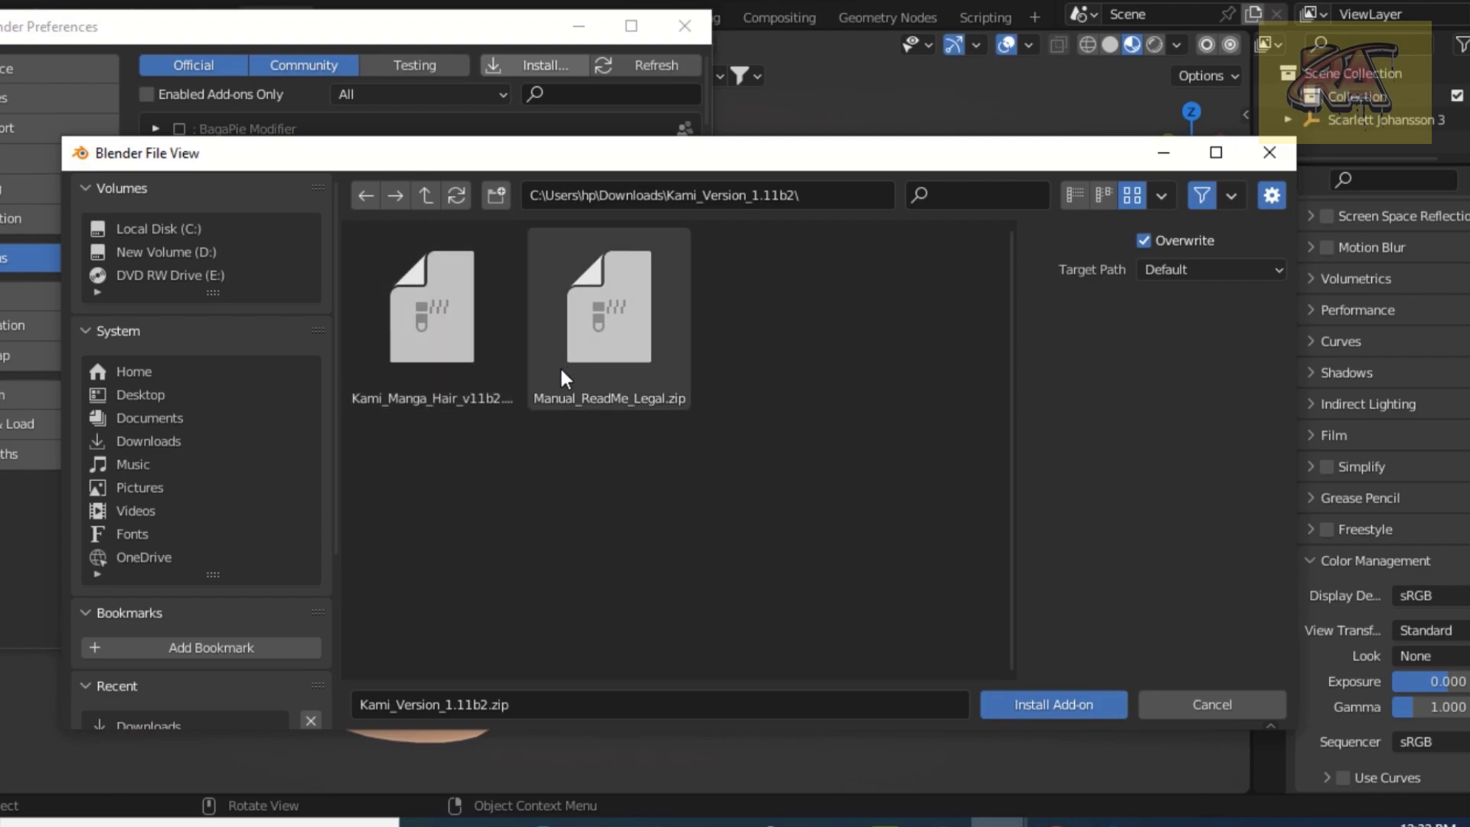
left_click(453, 358)
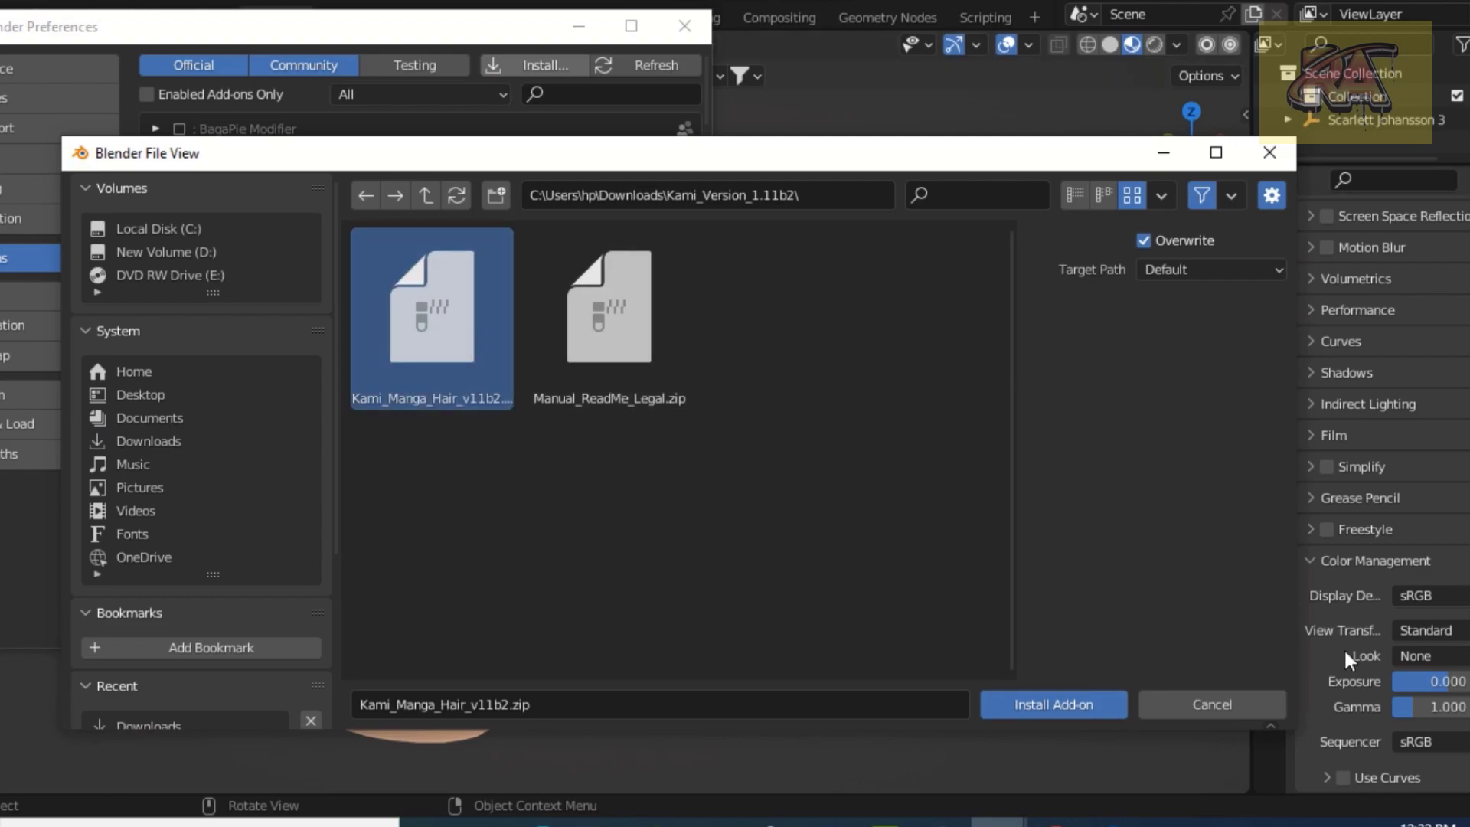
left_click(1081, 709)
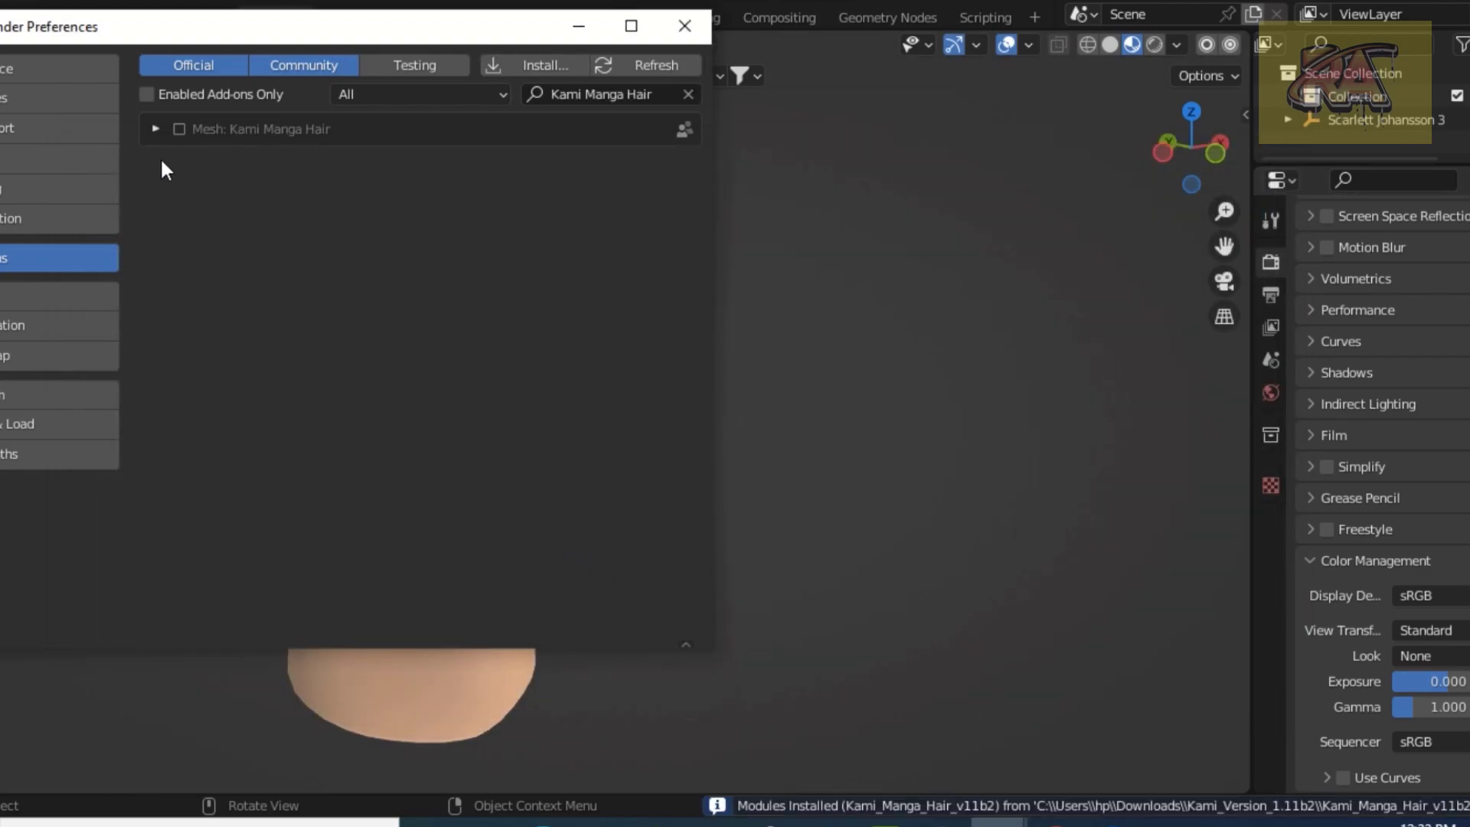
Step: Enable Mesh: Kami Manga Hair, save the preferences and close the Preferences window
left_click(179, 129)
left_click(155, 128)
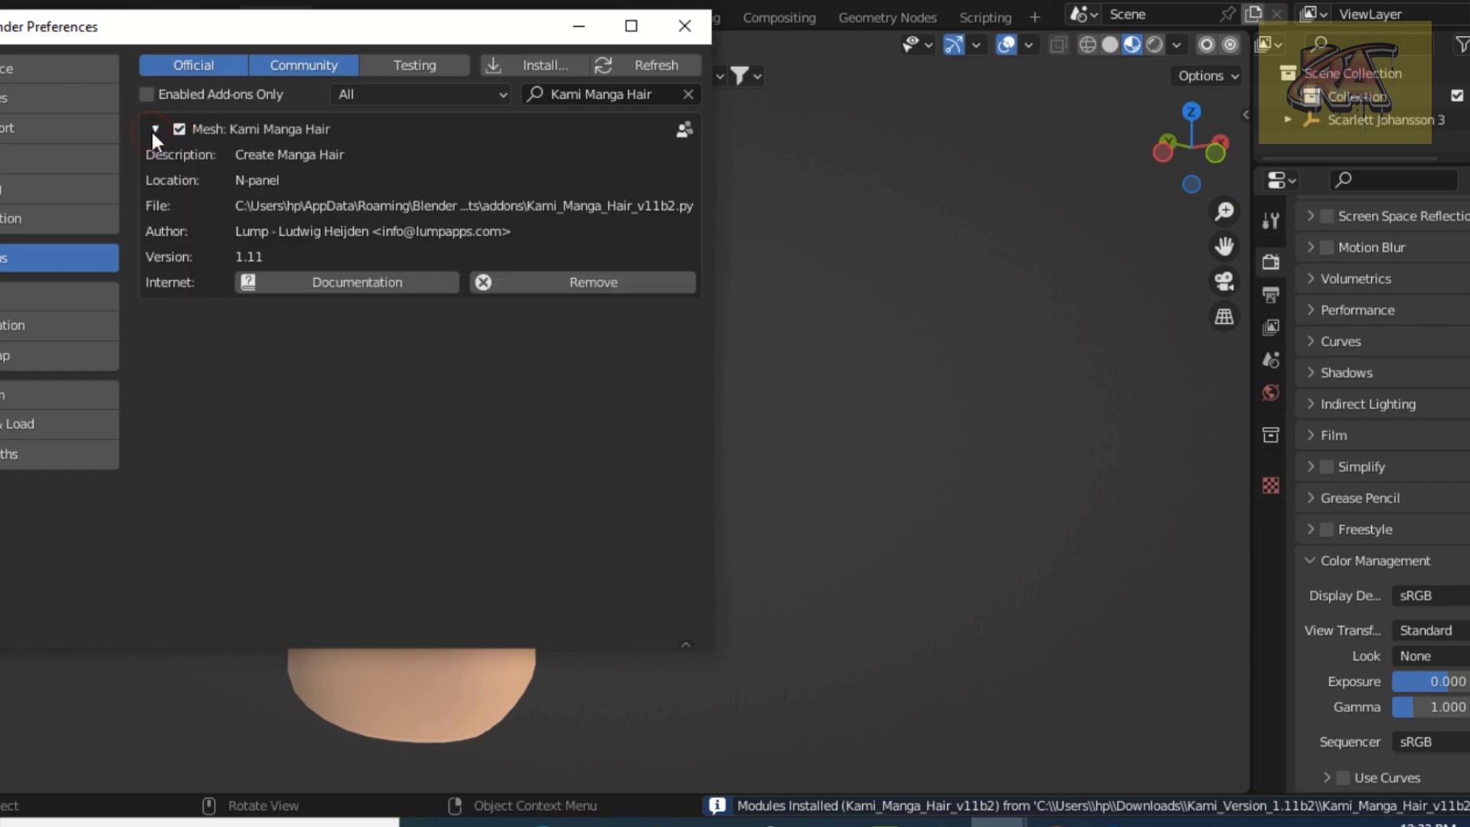
left_click(6, 426)
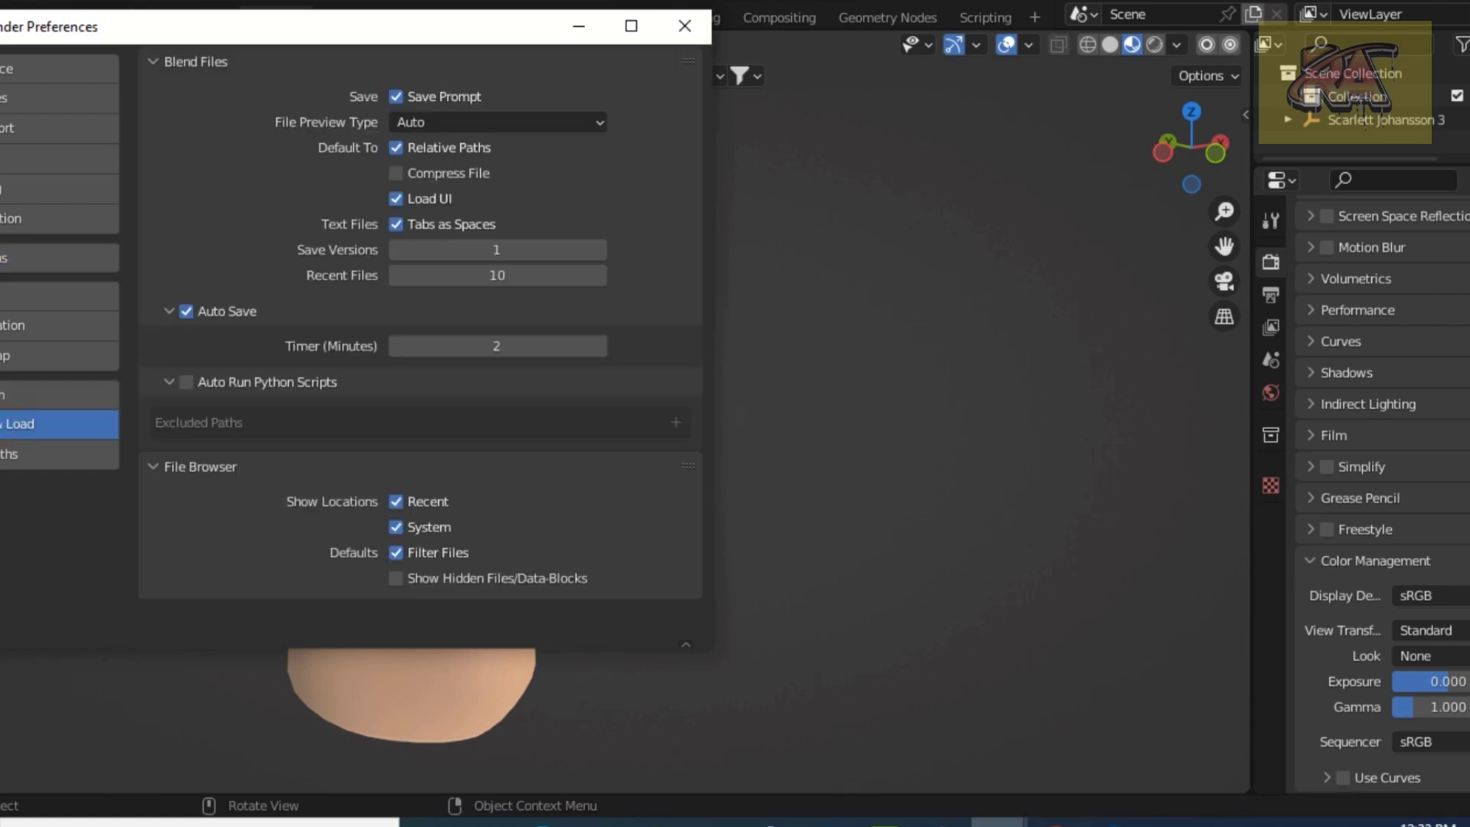
left_click(5, 629)
left_click(7, 565)
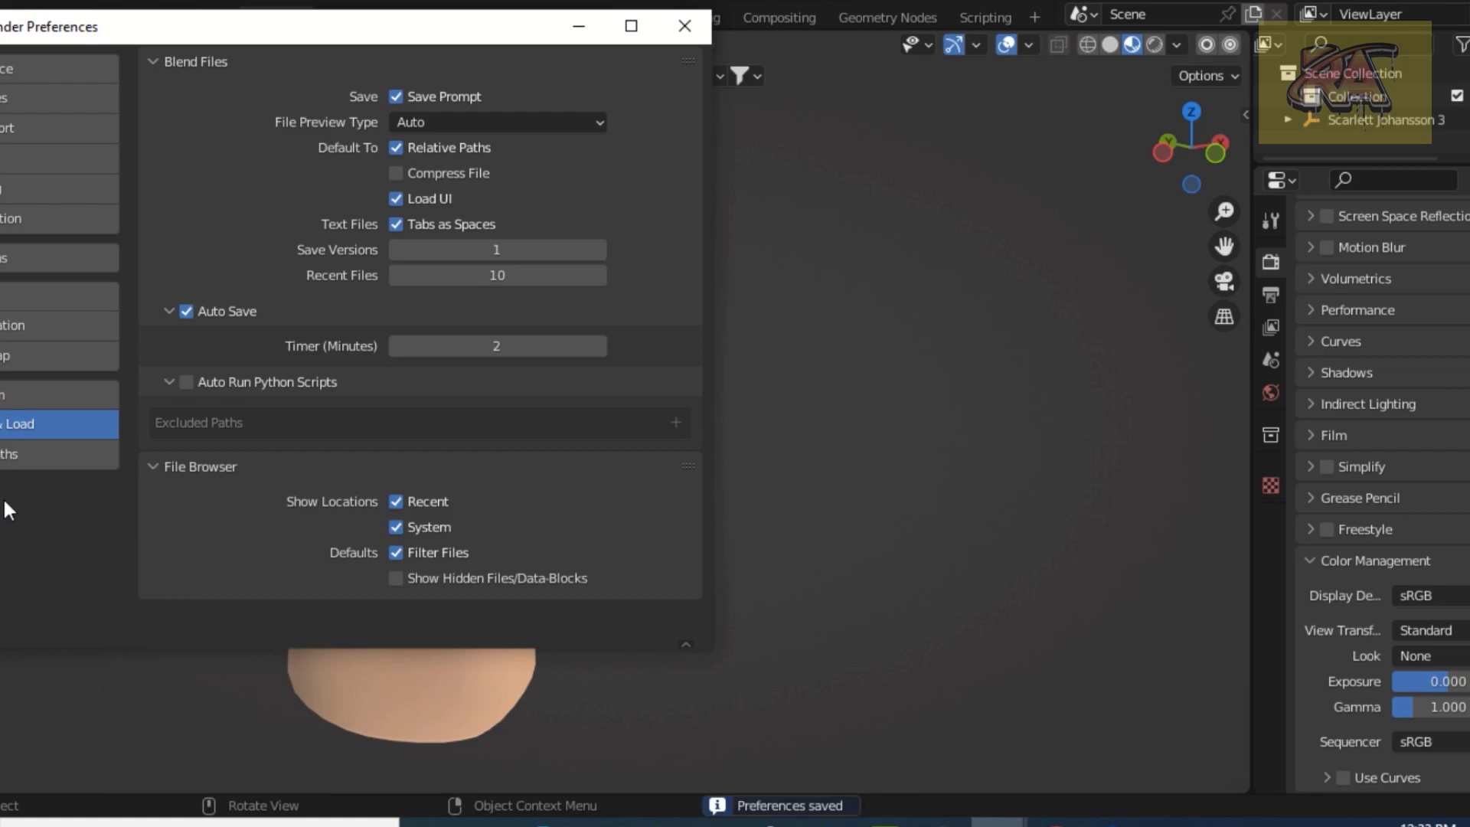
left_click(684, 20)
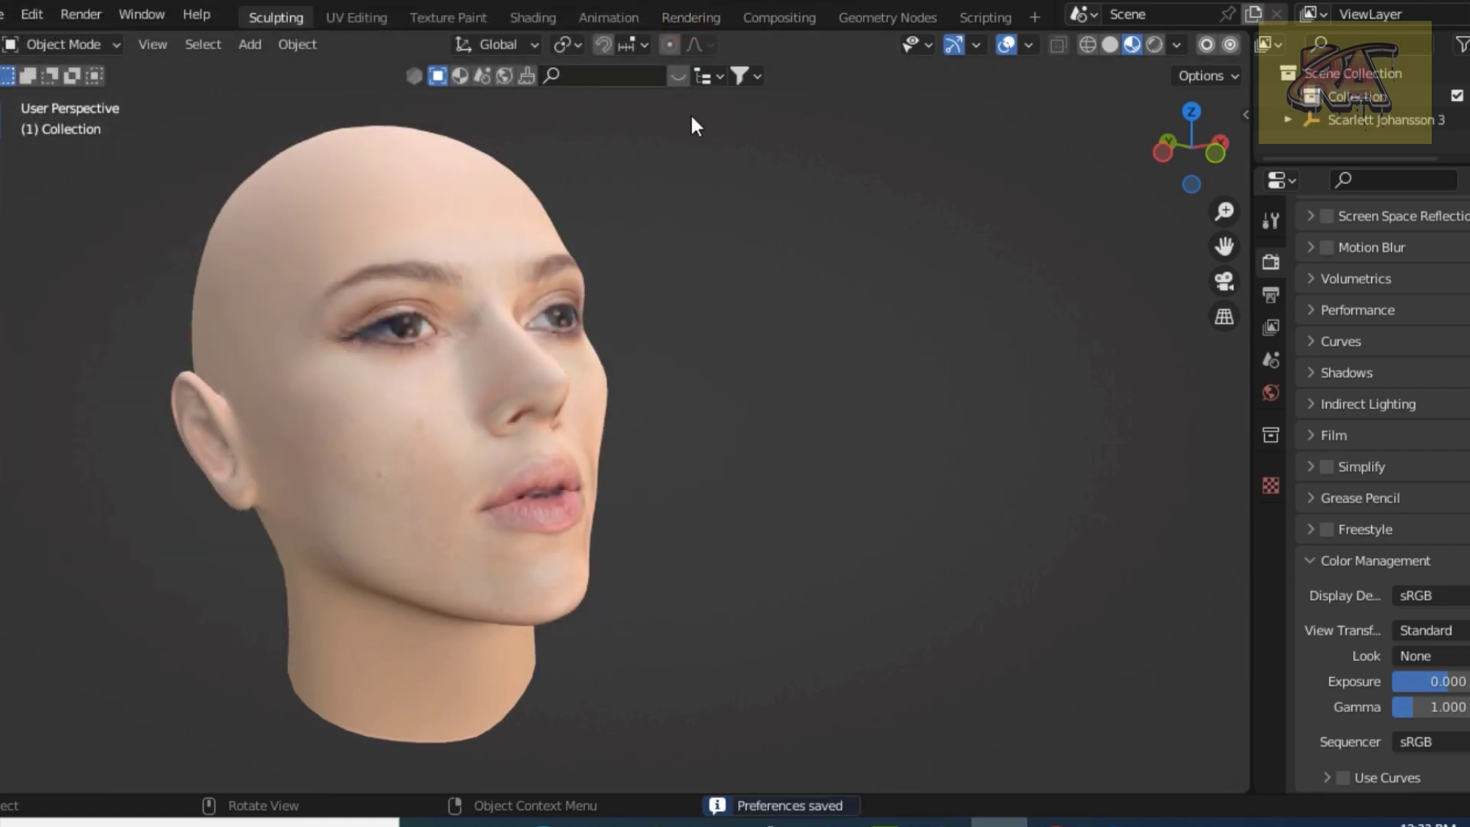
Step: Switch the viewport to Solid grey shading with the head nearly frontal
left_click_drag(1224, 246, 1226, 238)
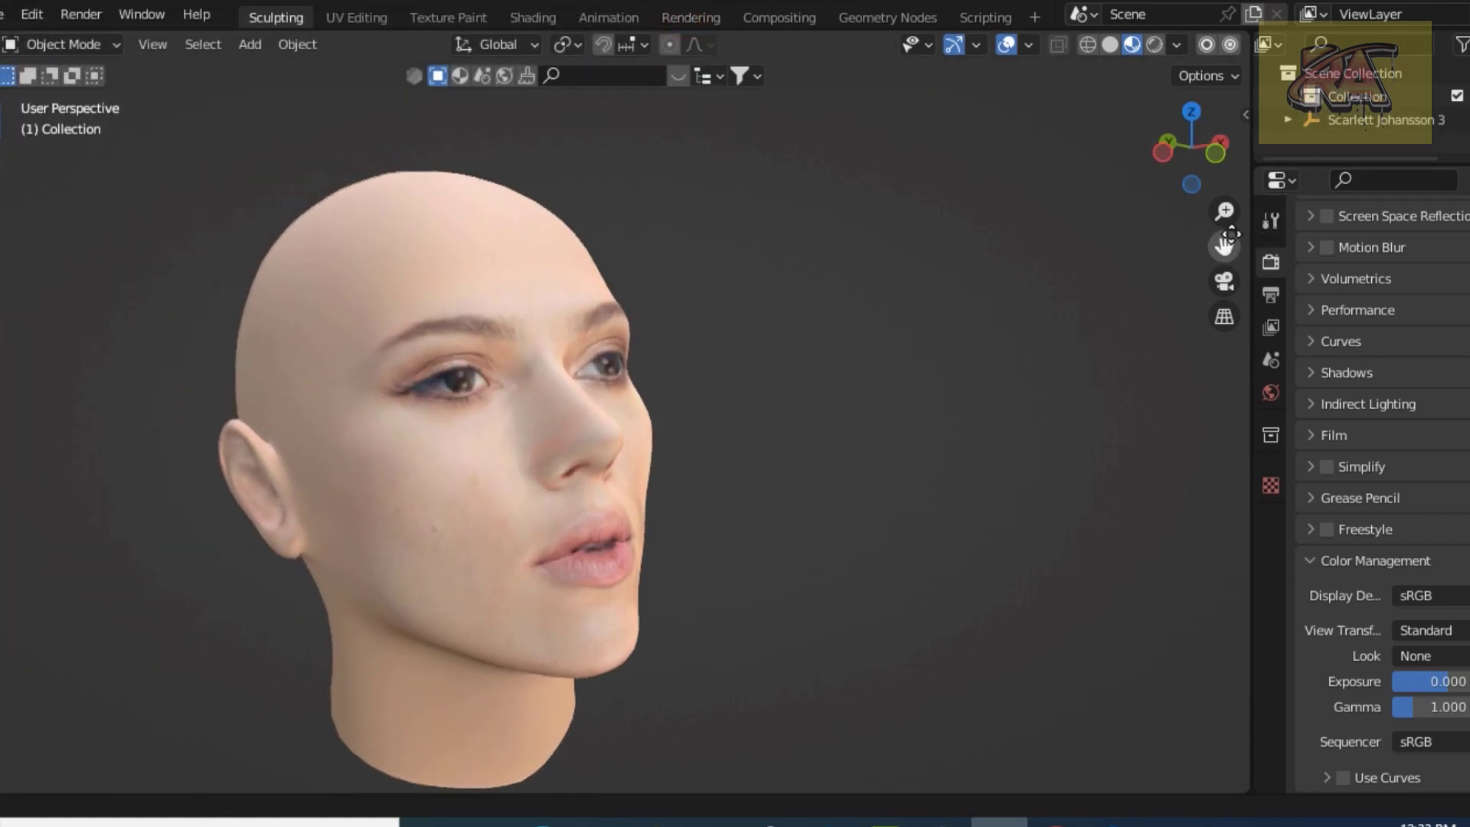
left_click_drag(1224, 150, 1148, 153)
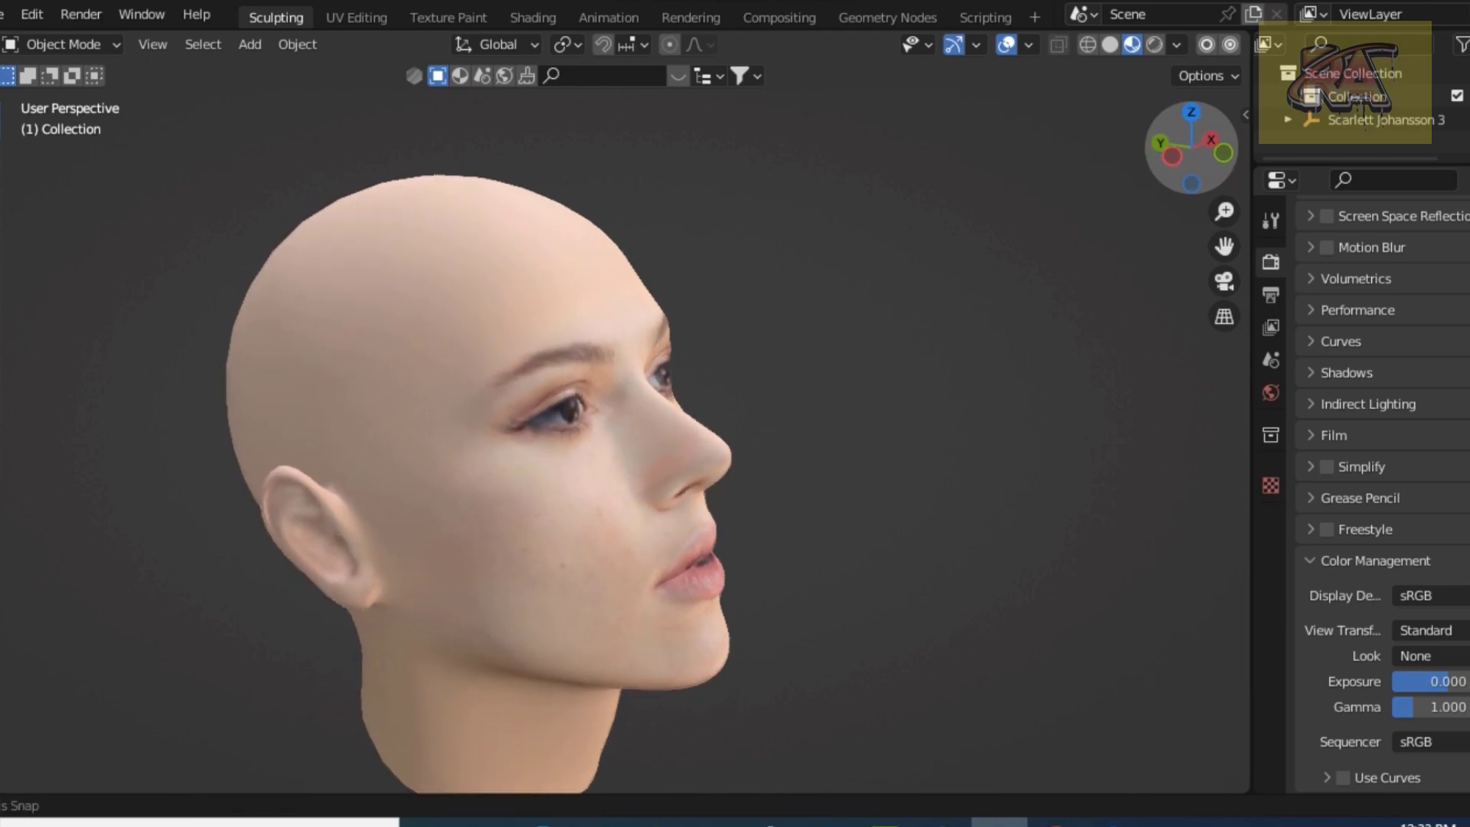
left_click(1115, 47)
left_click_drag(1169, 153, 1199, 291)
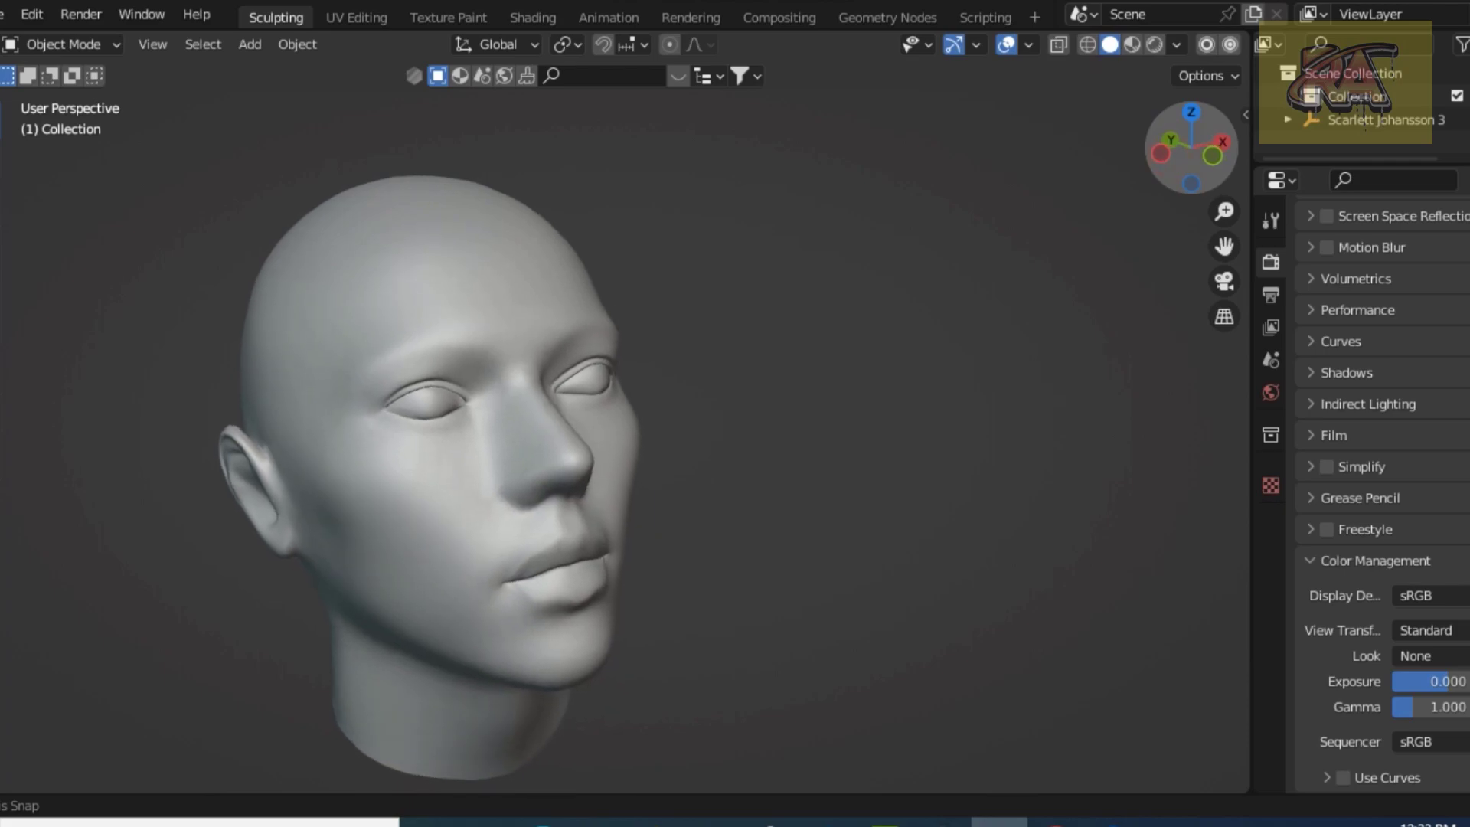
Step: Select the head in the KAMI manga hair panel, start a new hair curve, and view from the right
key("n")
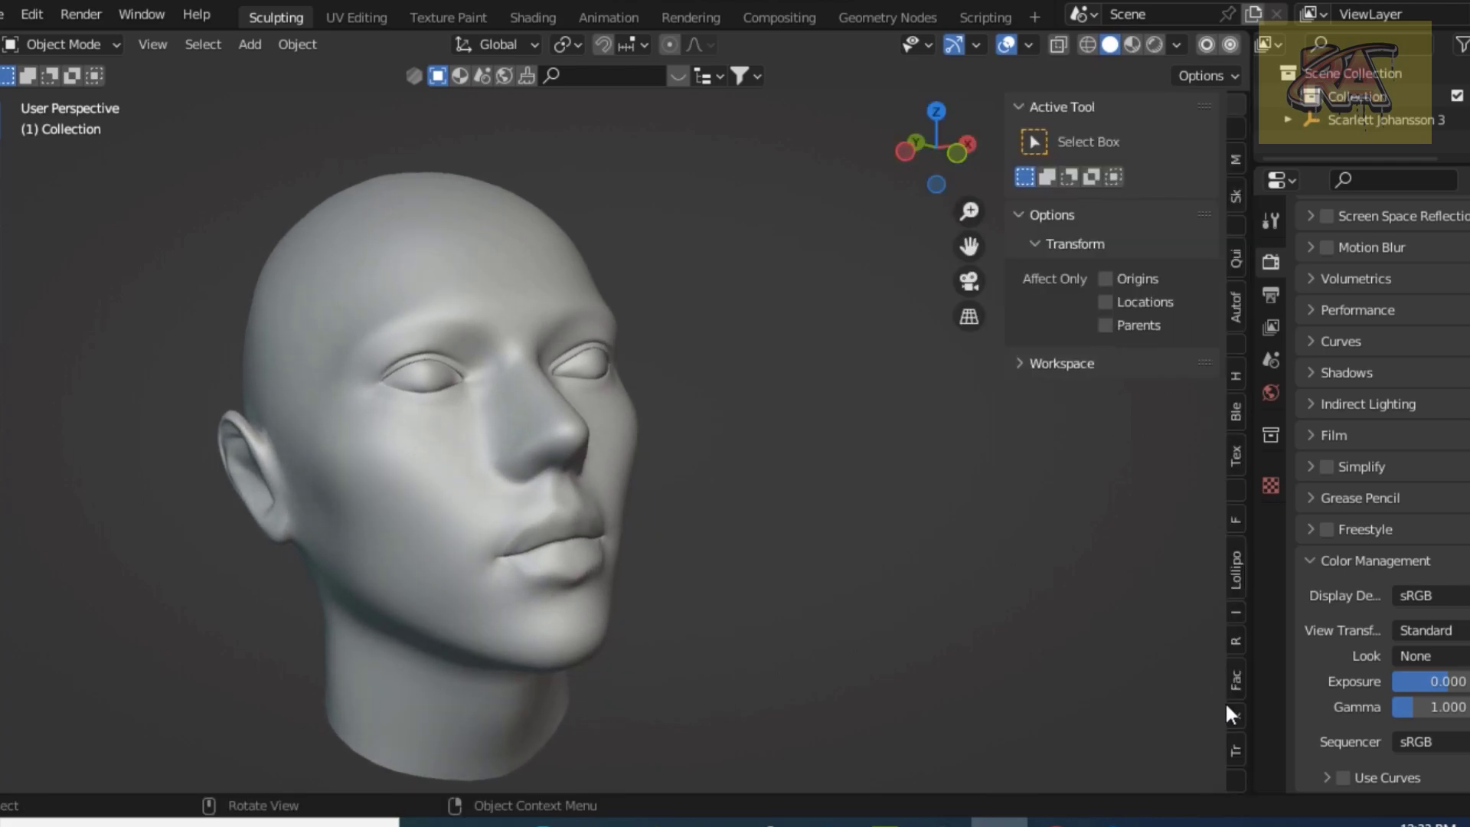
left_click(1235, 777)
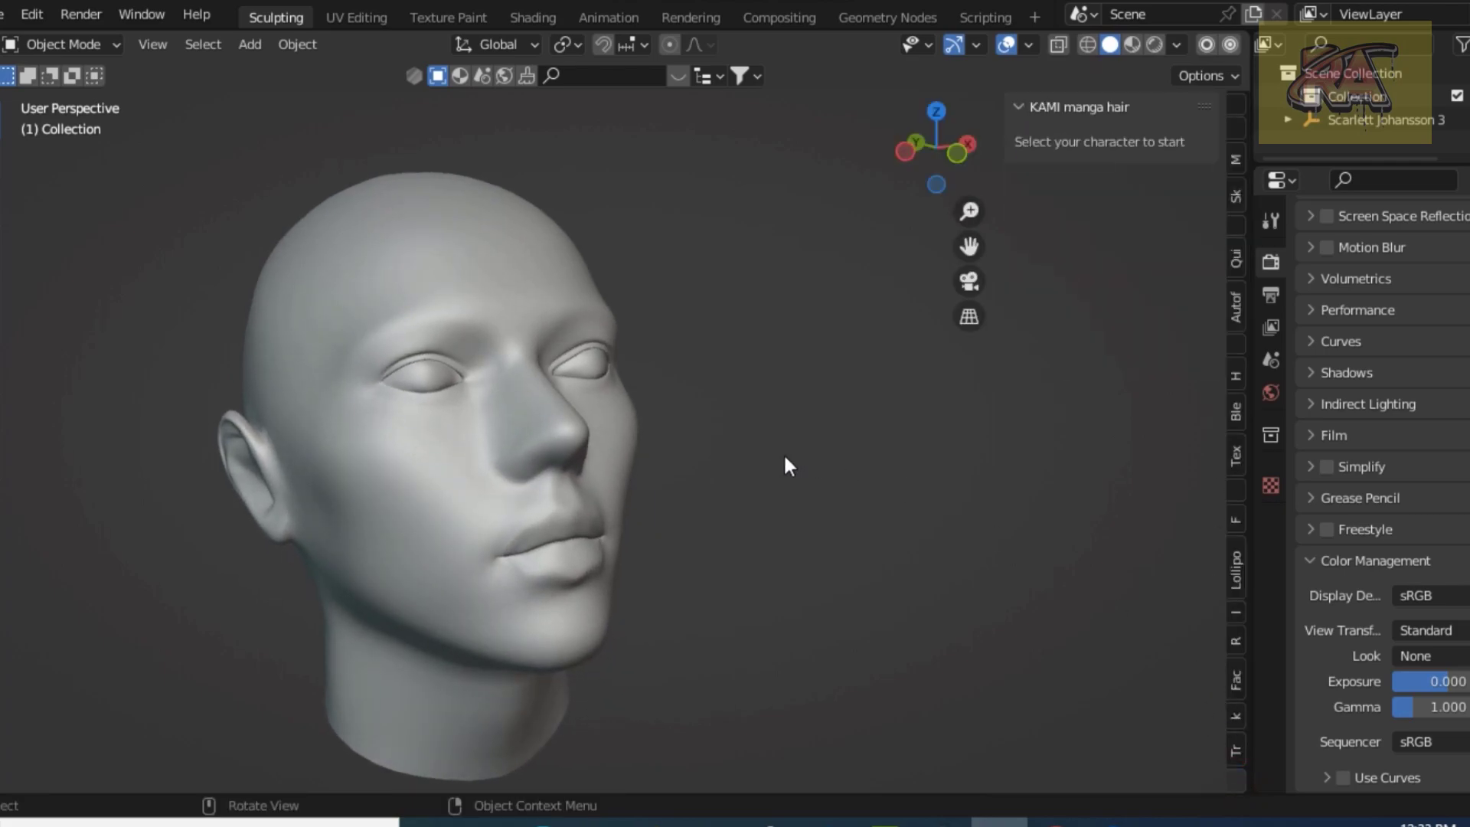
left_click(452, 317)
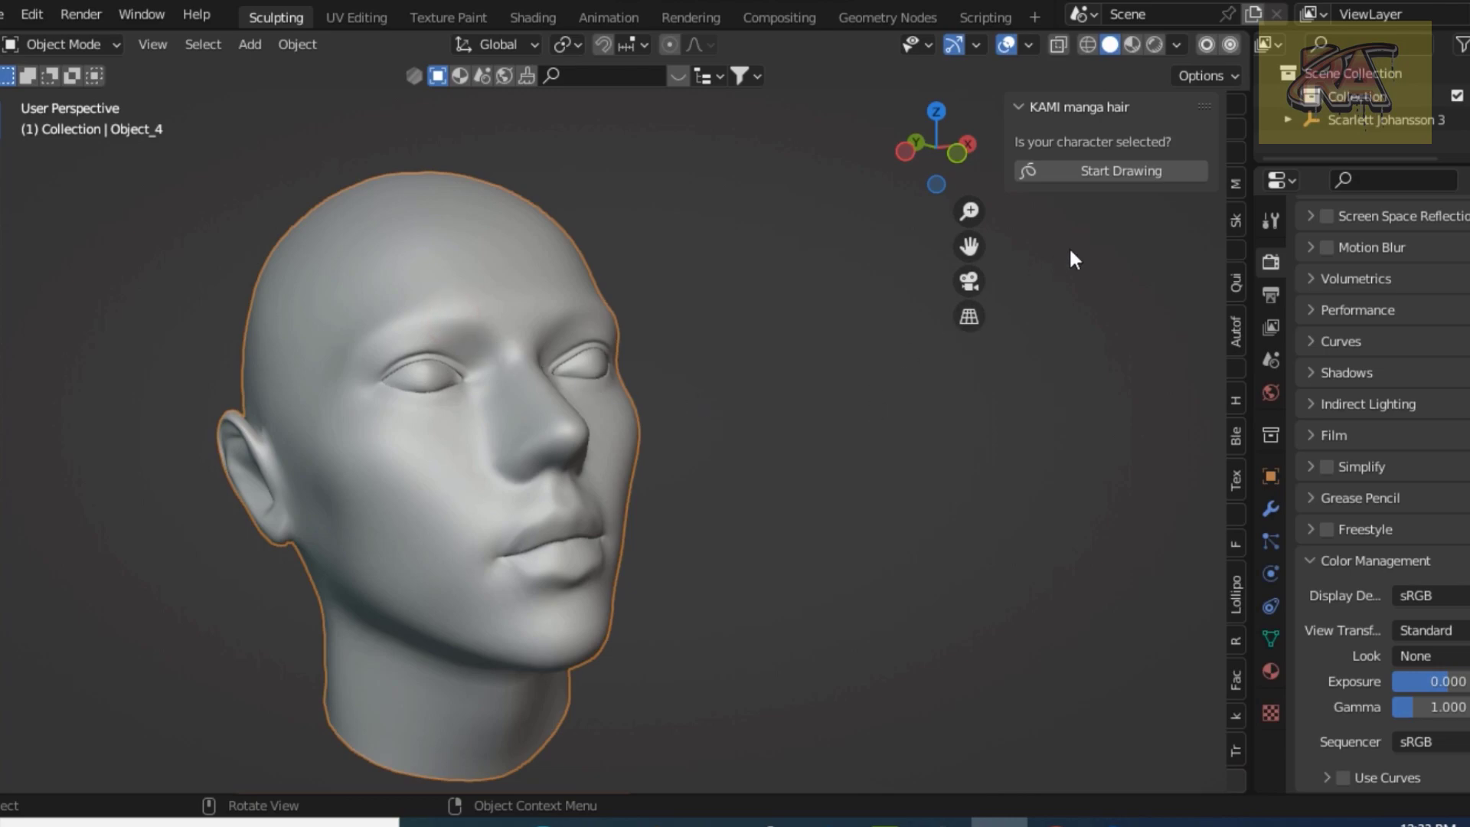
left_click(1089, 173)
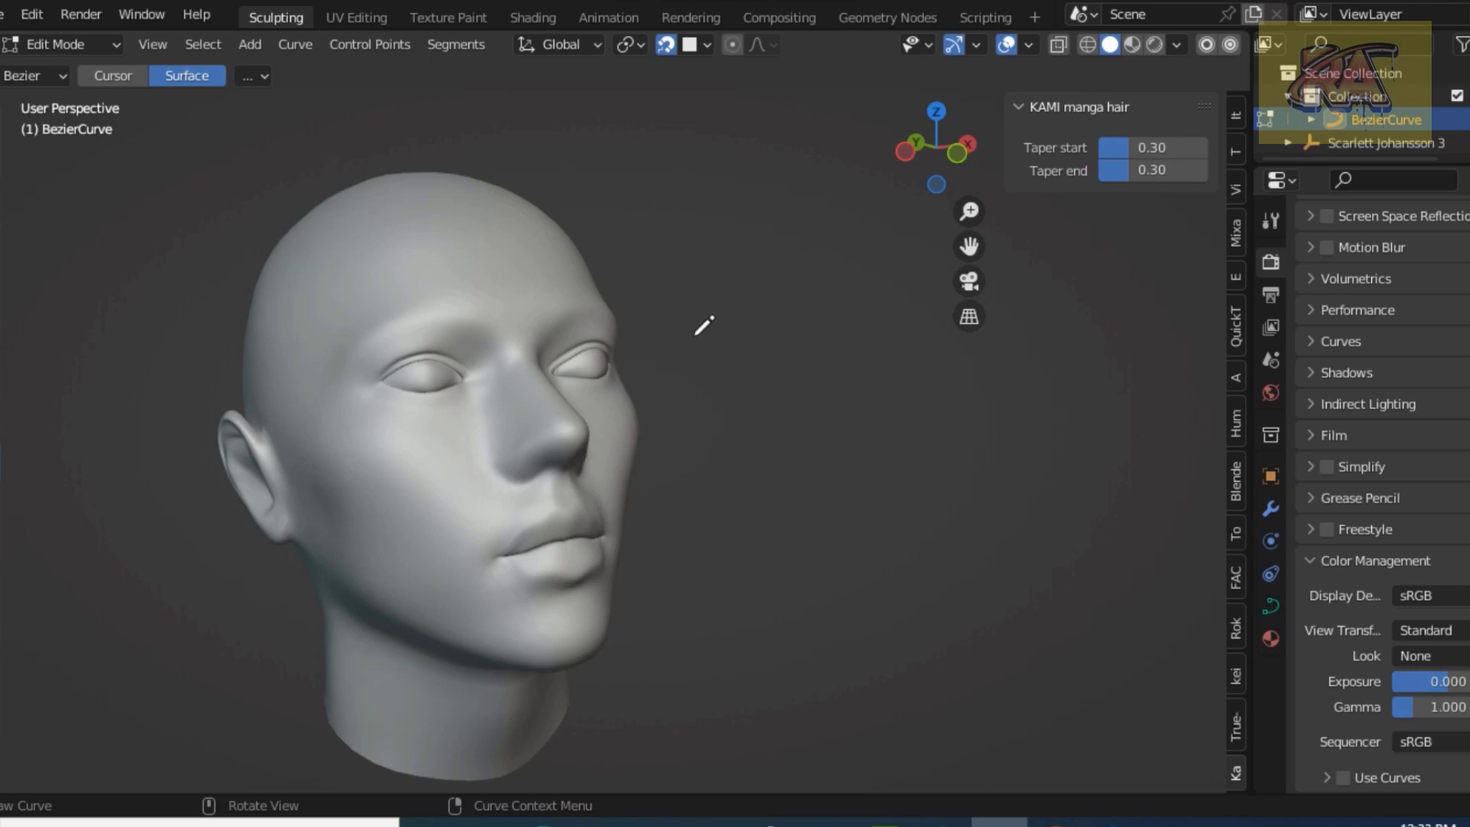
key("KP_3")
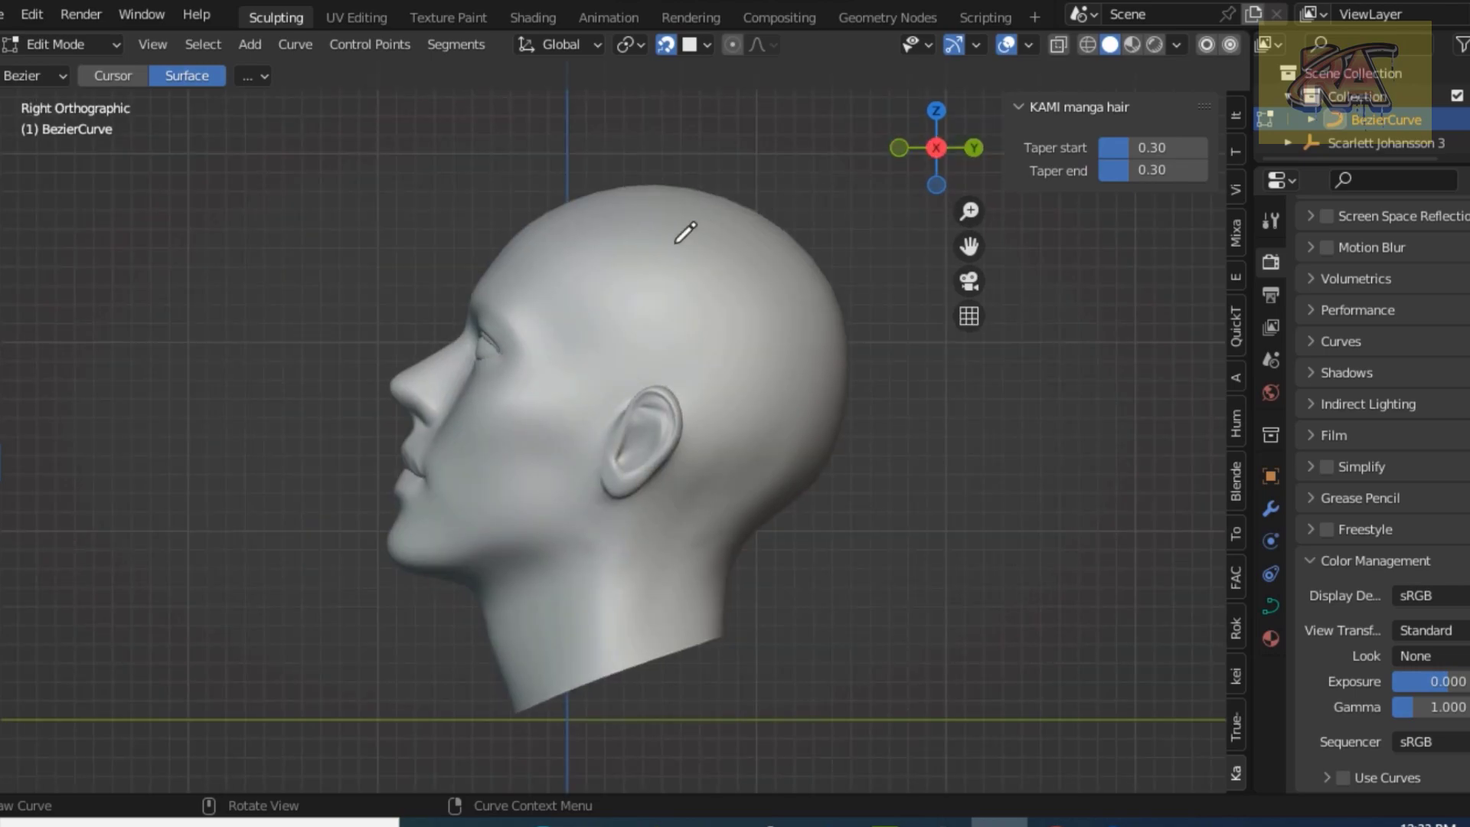
Step: Draw strands from near the ear curving over it and down toward the neck
left_click_drag(611, 410, 684, 371)
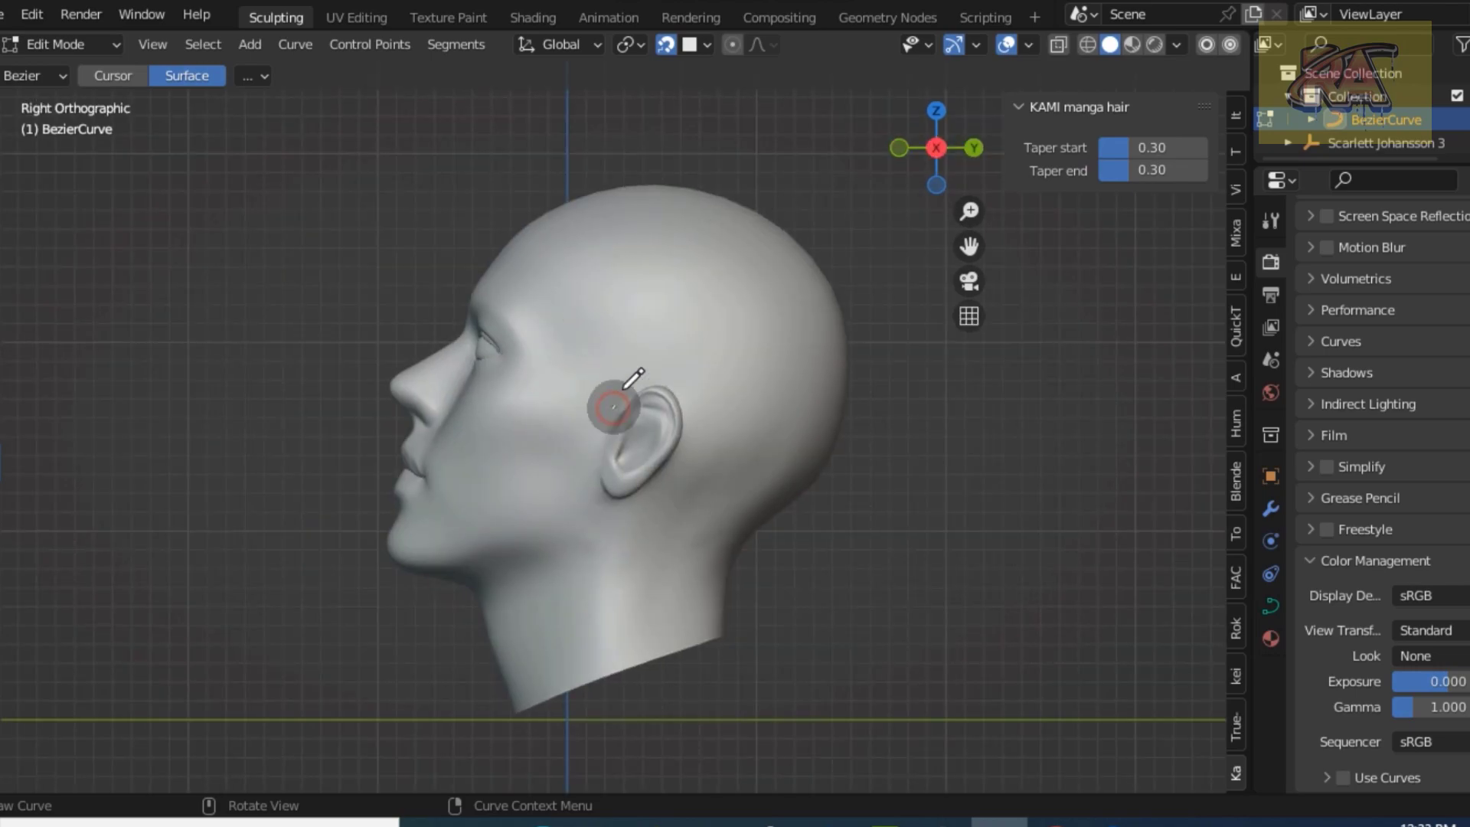
left_click_drag(711, 436, 677, 511)
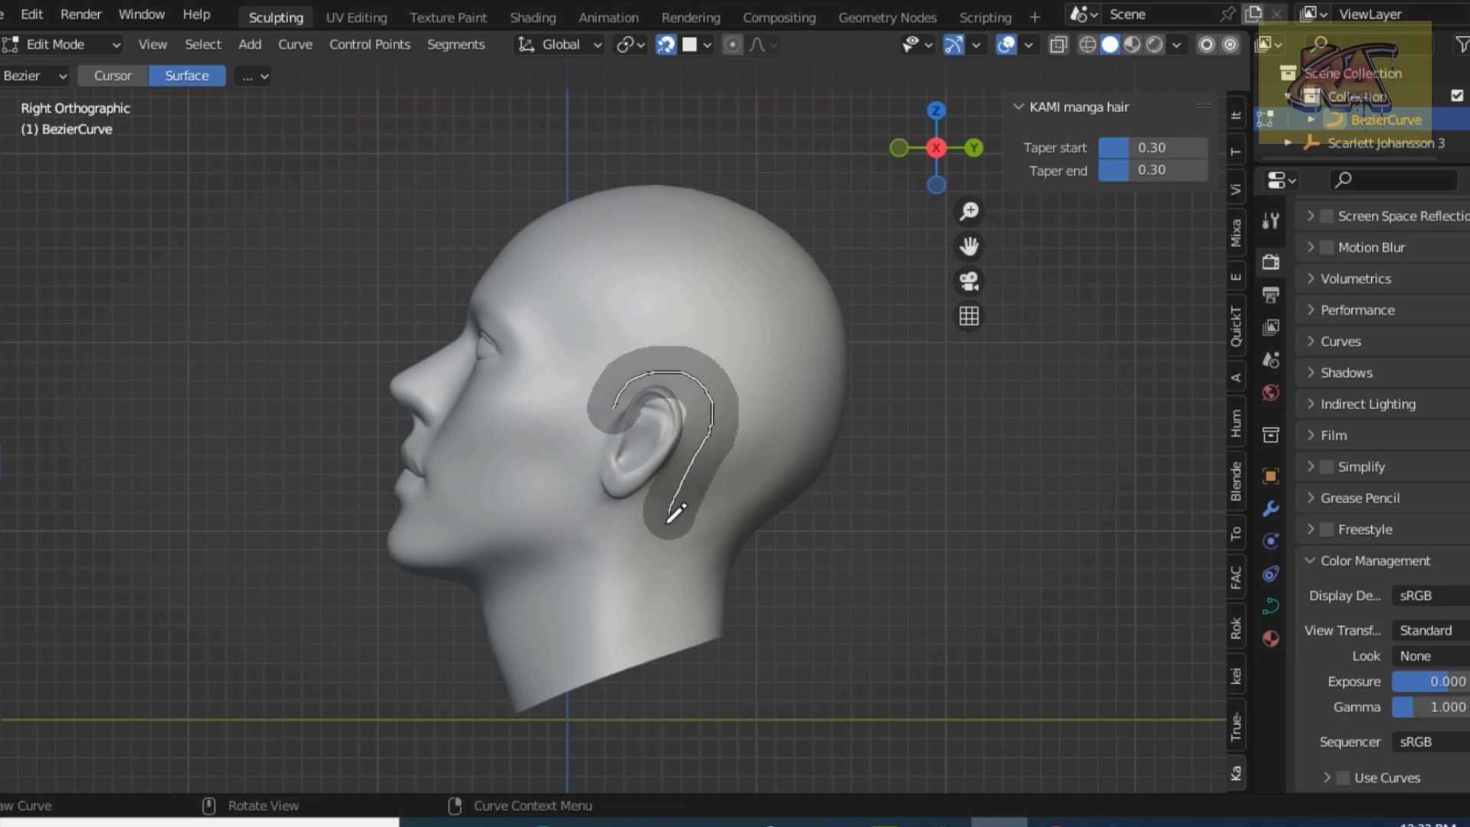
left_click_drag(656, 579, 656, 603)
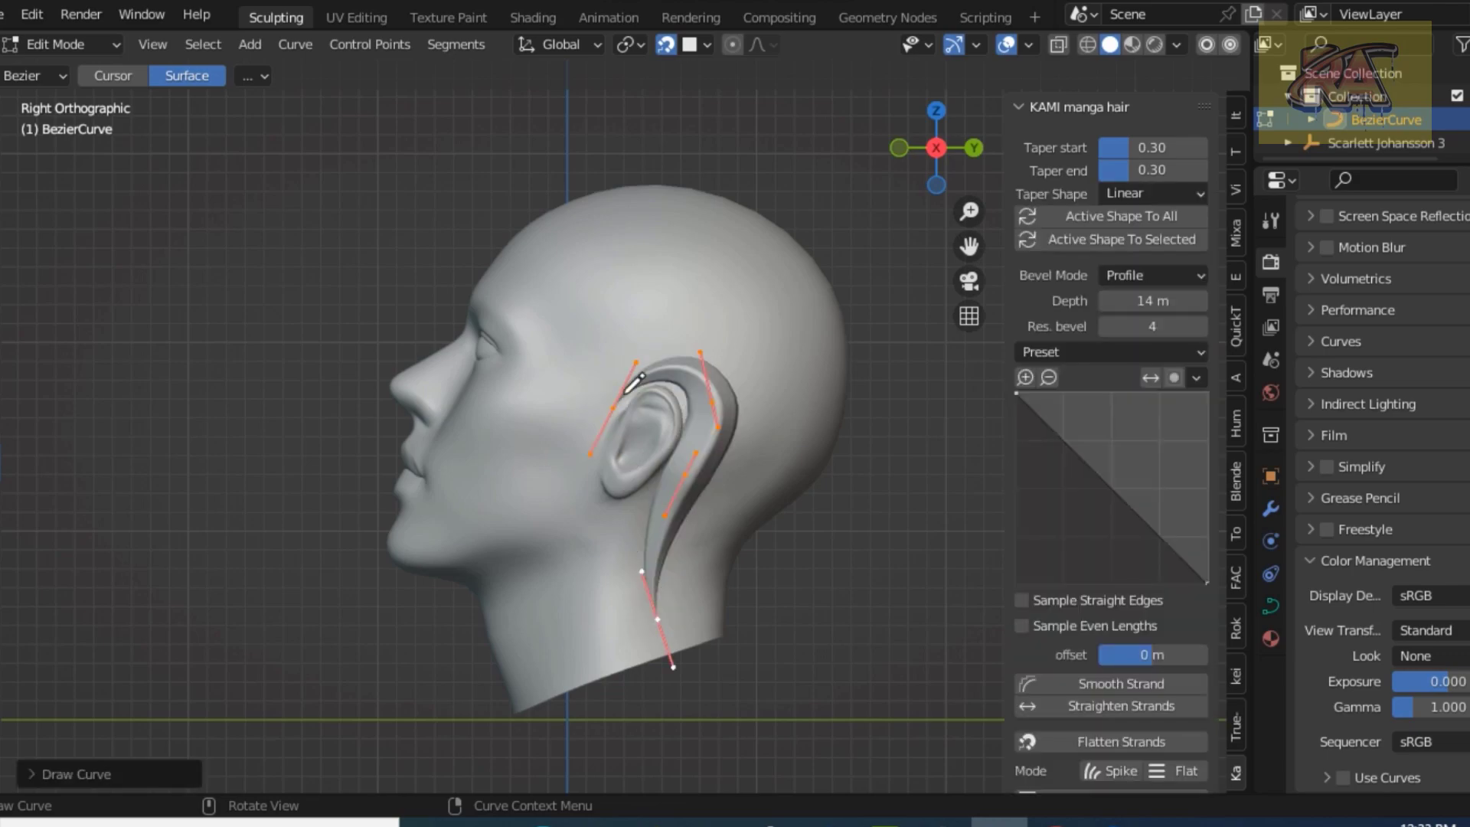
mouse_move(622, 385)
left_mouse_down()
mouse_move(765, 433)
mouse_move(724, 503)
left_mouse_up()
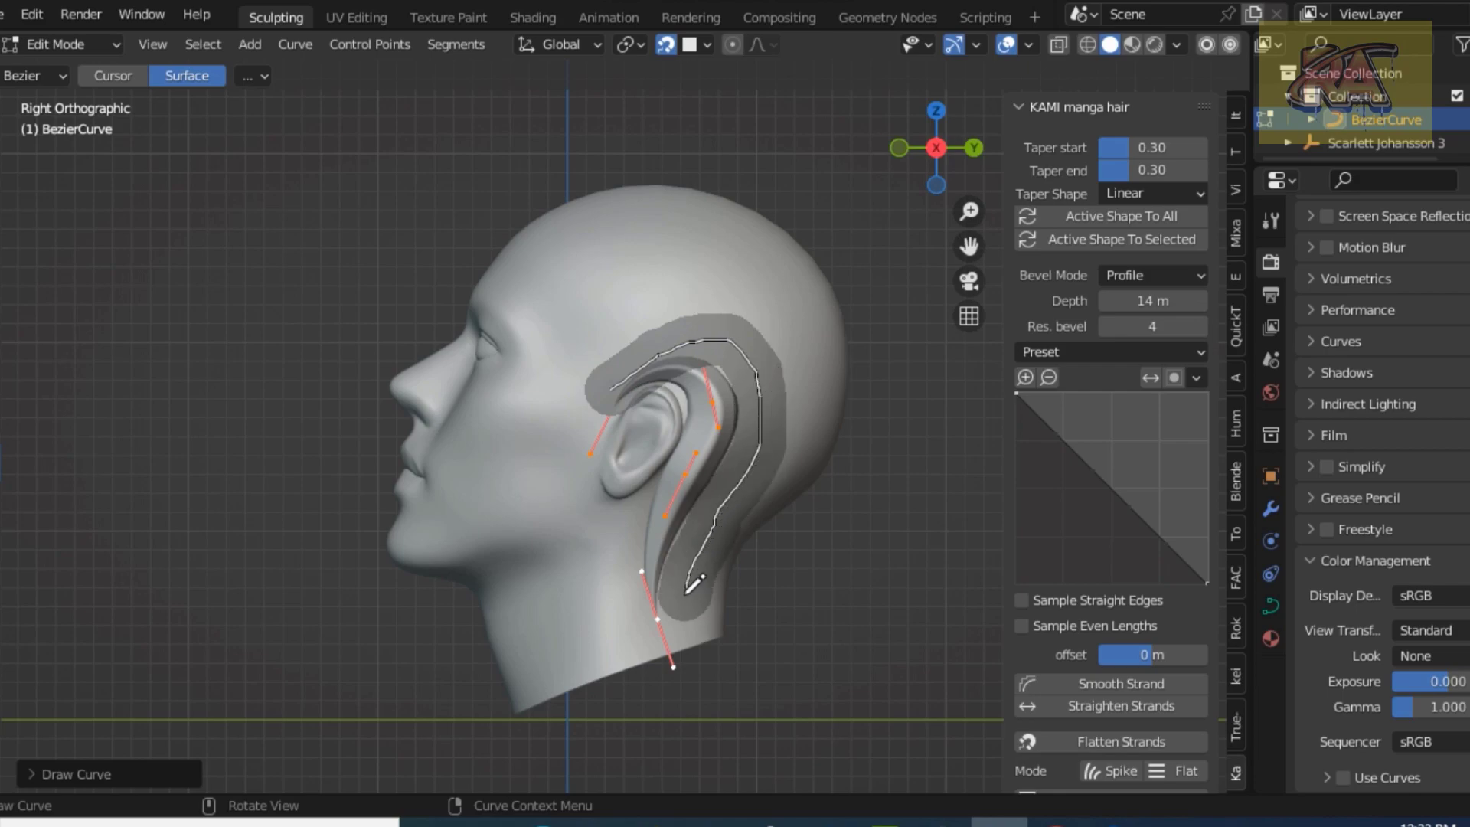
left_click_drag(686, 592, 686, 591)
left_click_drag(610, 399, 710, 500)
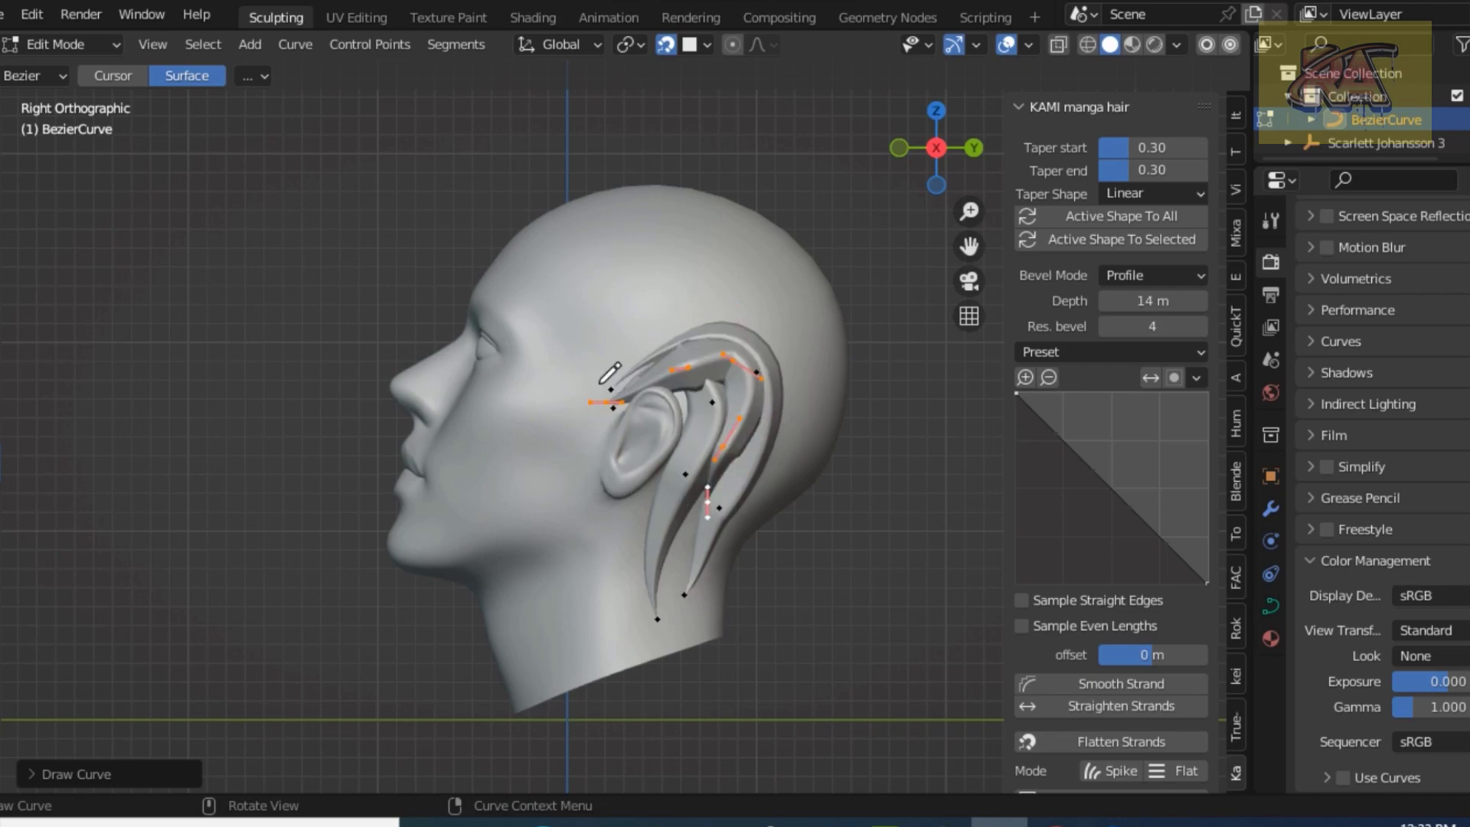
left_click_drag(598, 378, 749, 540)
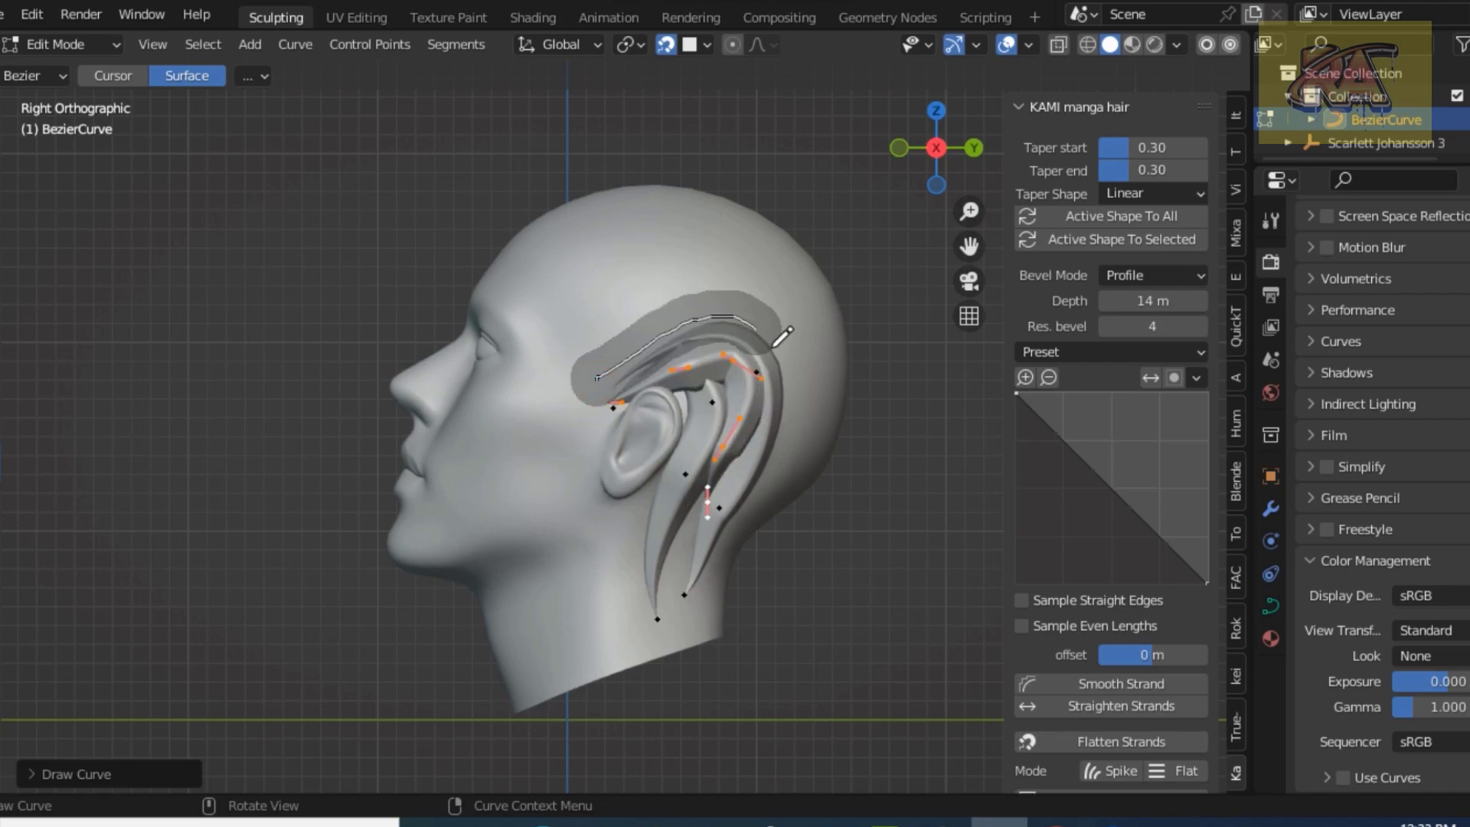
left_click_drag(731, 601, 689, 688)
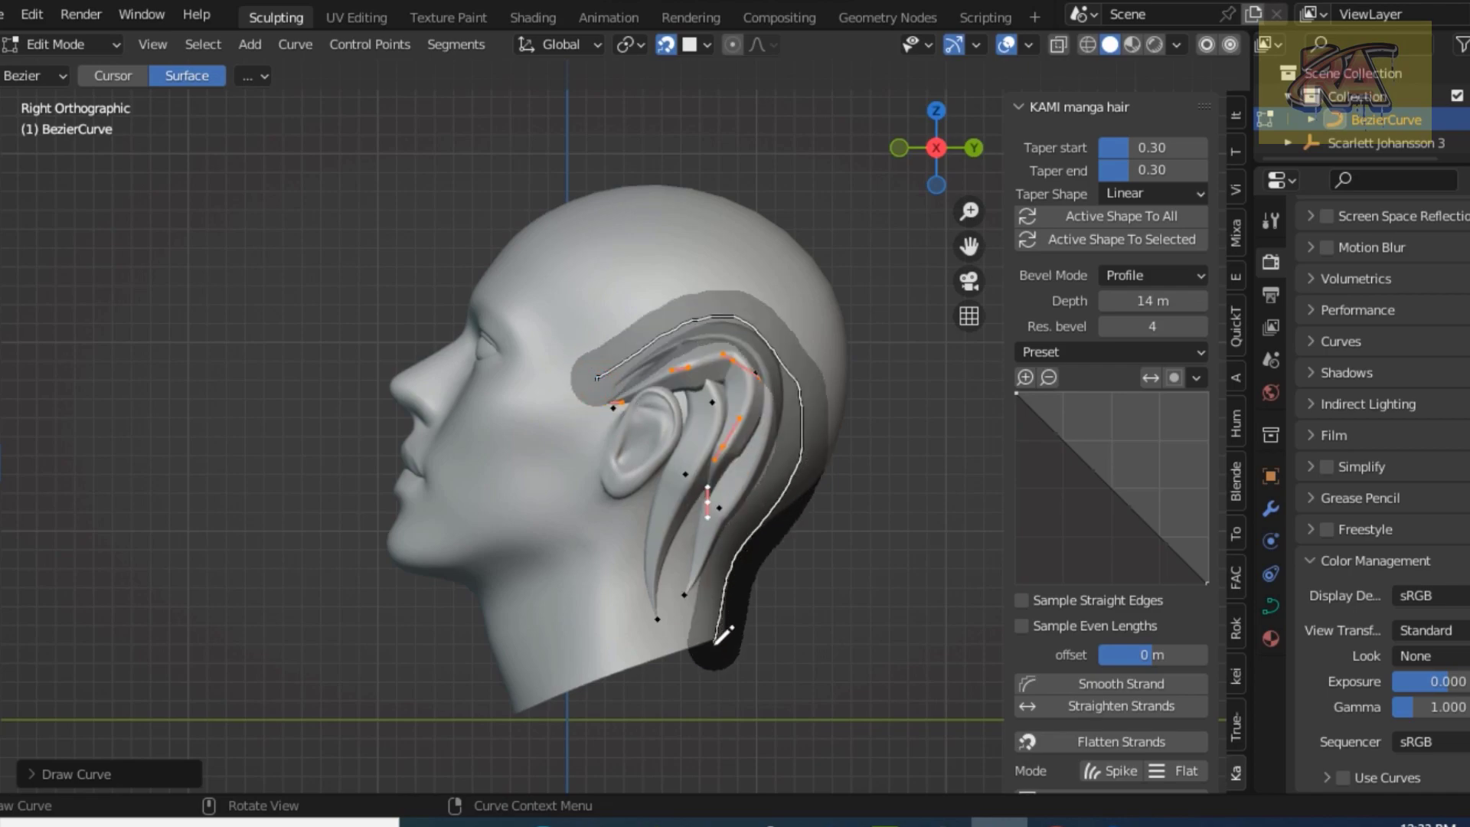
Step: Draw strands from the temple over the top of the head and down the back
left_click_drag(578, 366, 554, 396)
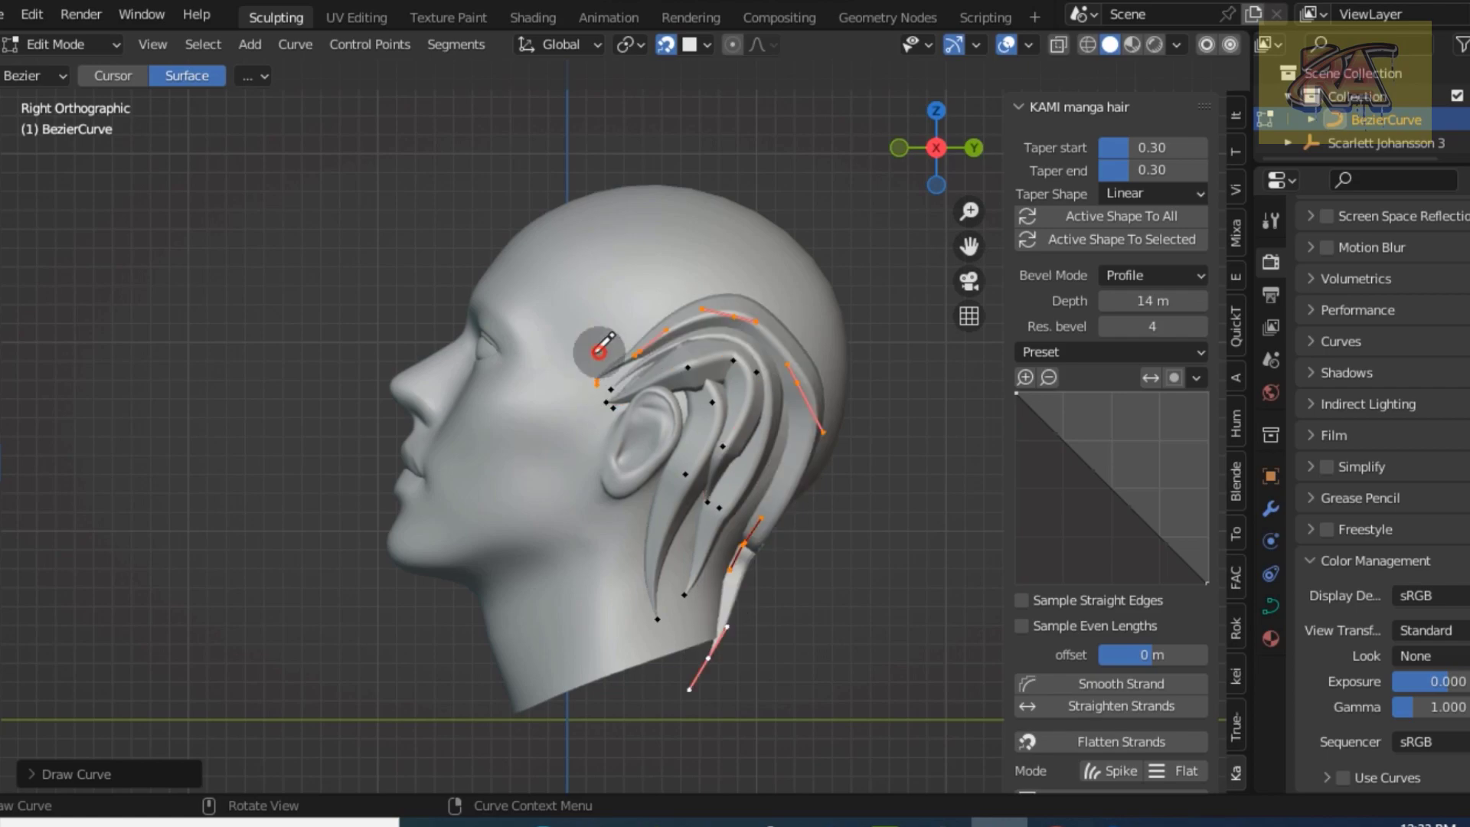
left_click_drag(601, 332, 543, 421)
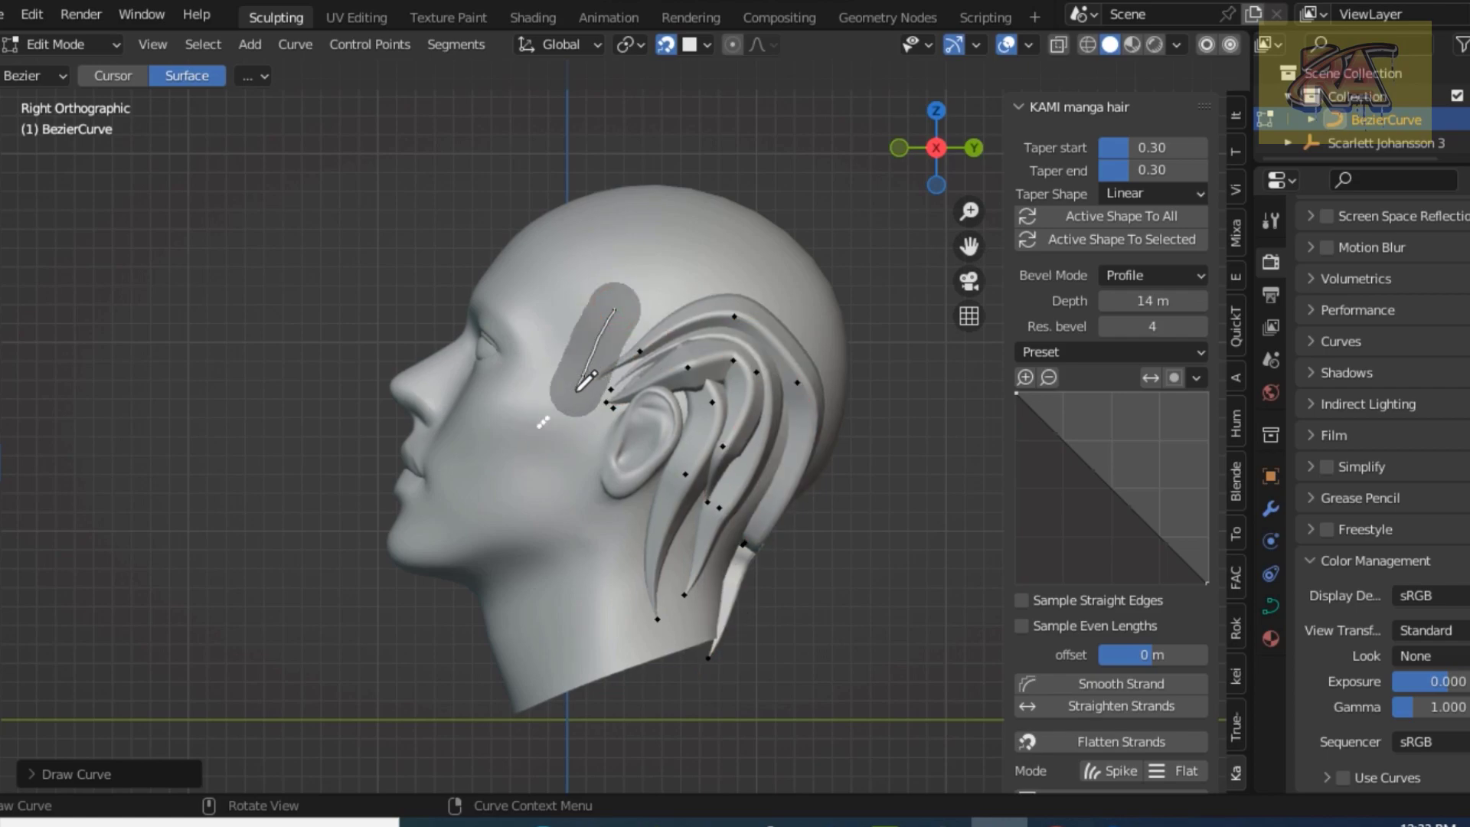
left_click_drag(610, 323, 812, 513)
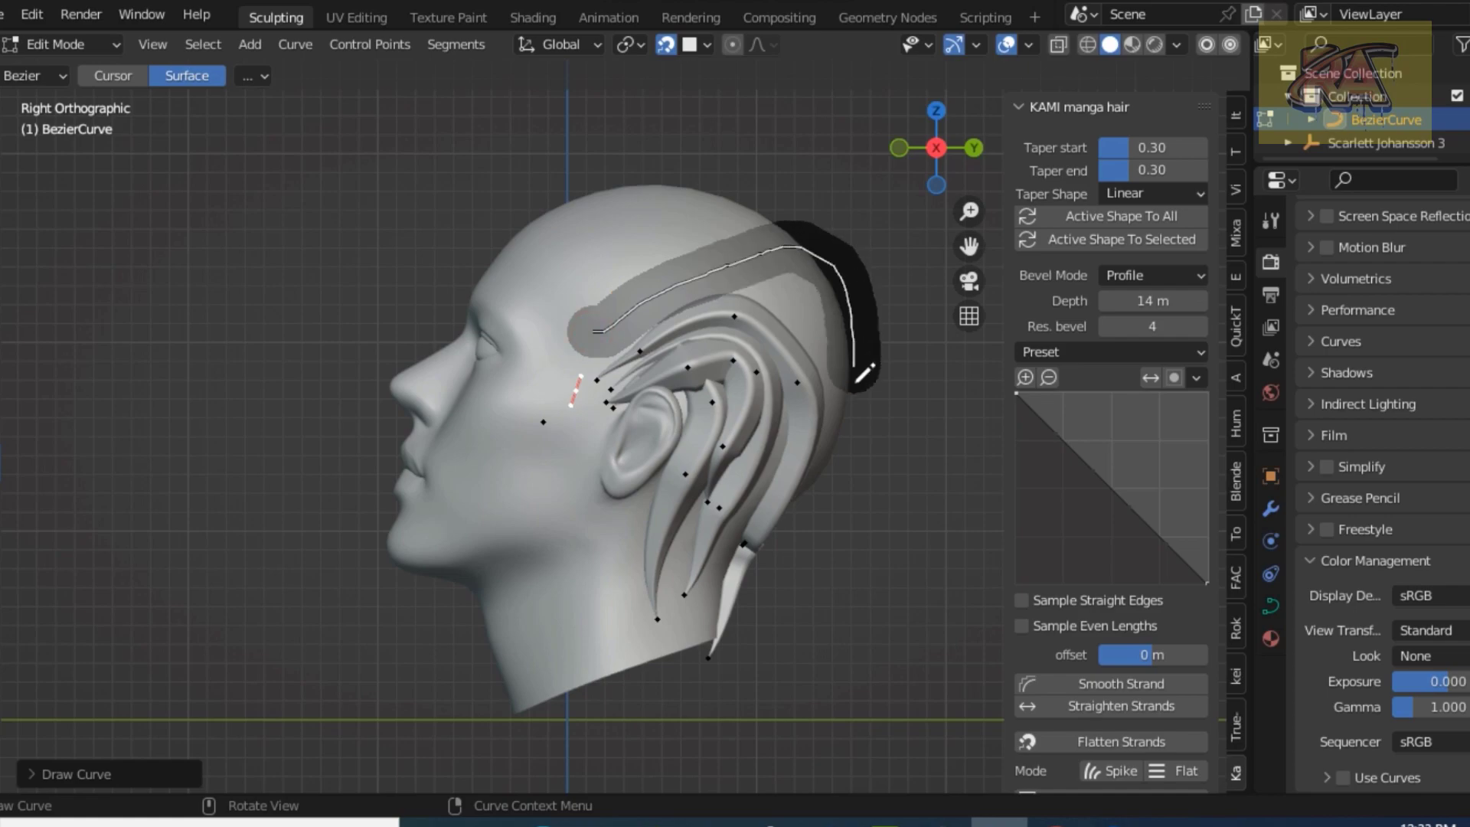
left_click_drag(588, 370, 833, 438)
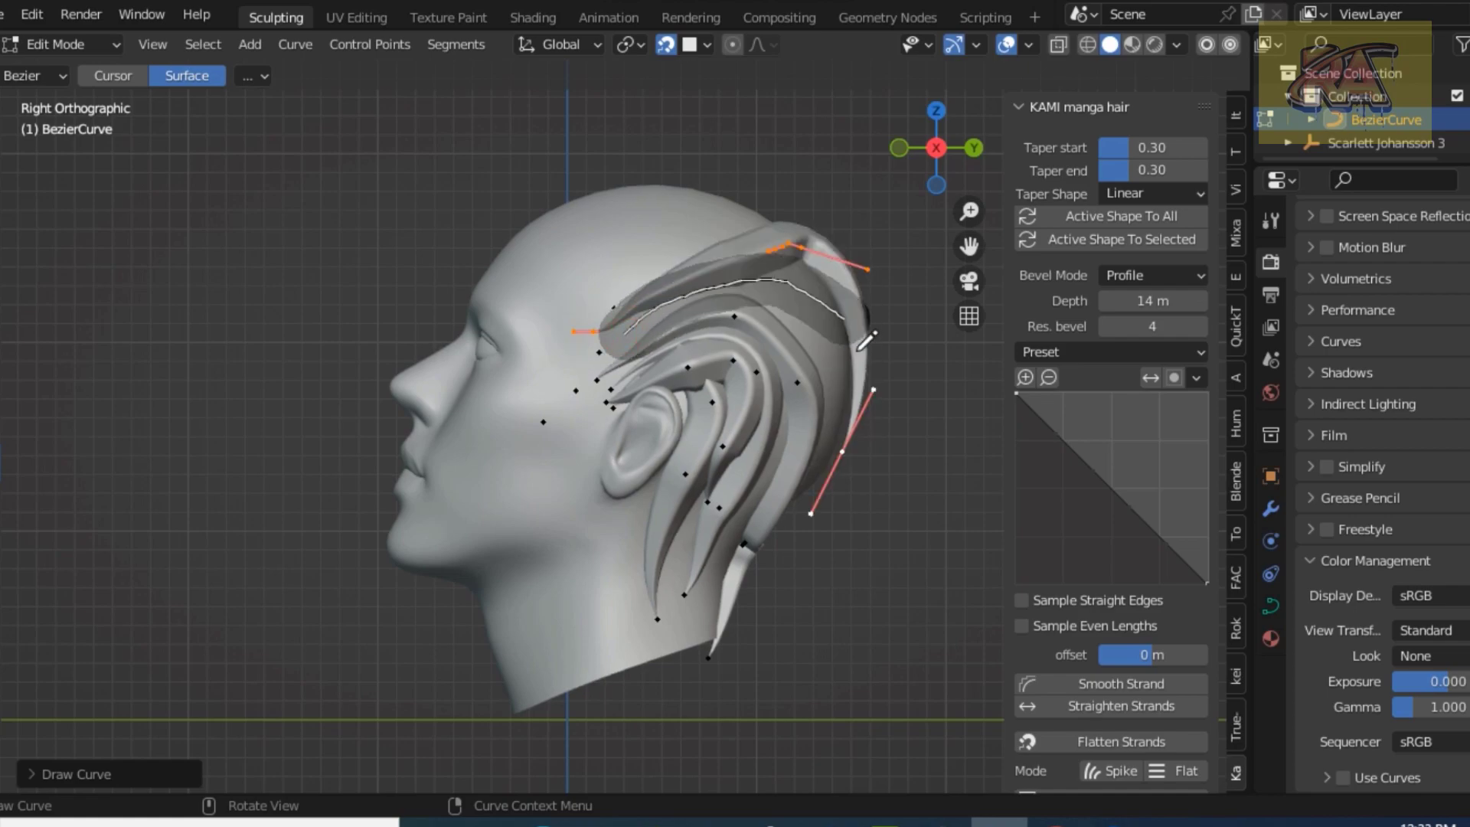
left_click_drag(776, 310, 754, 545)
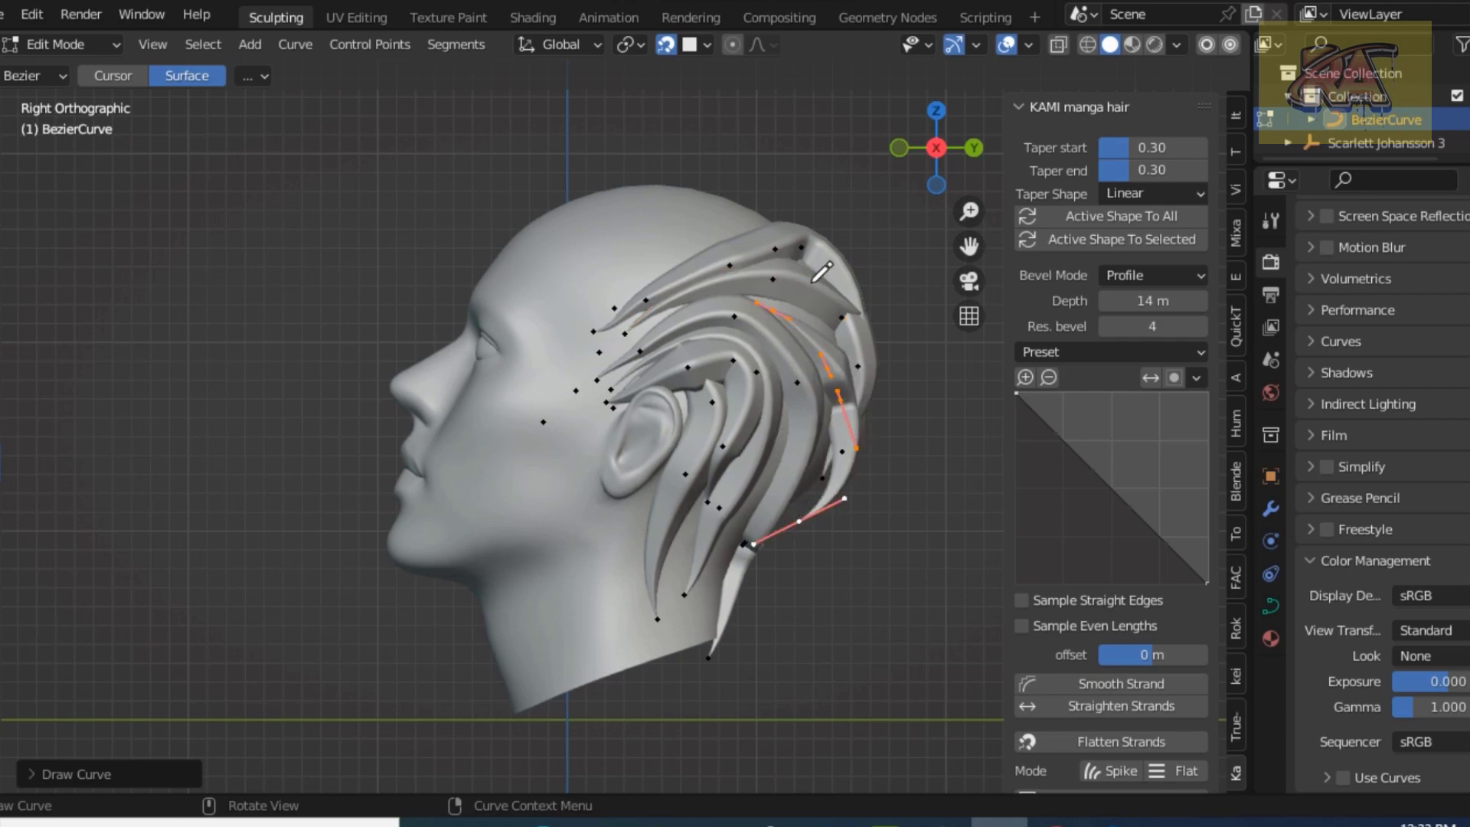
left_click_drag(572, 337, 826, 291)
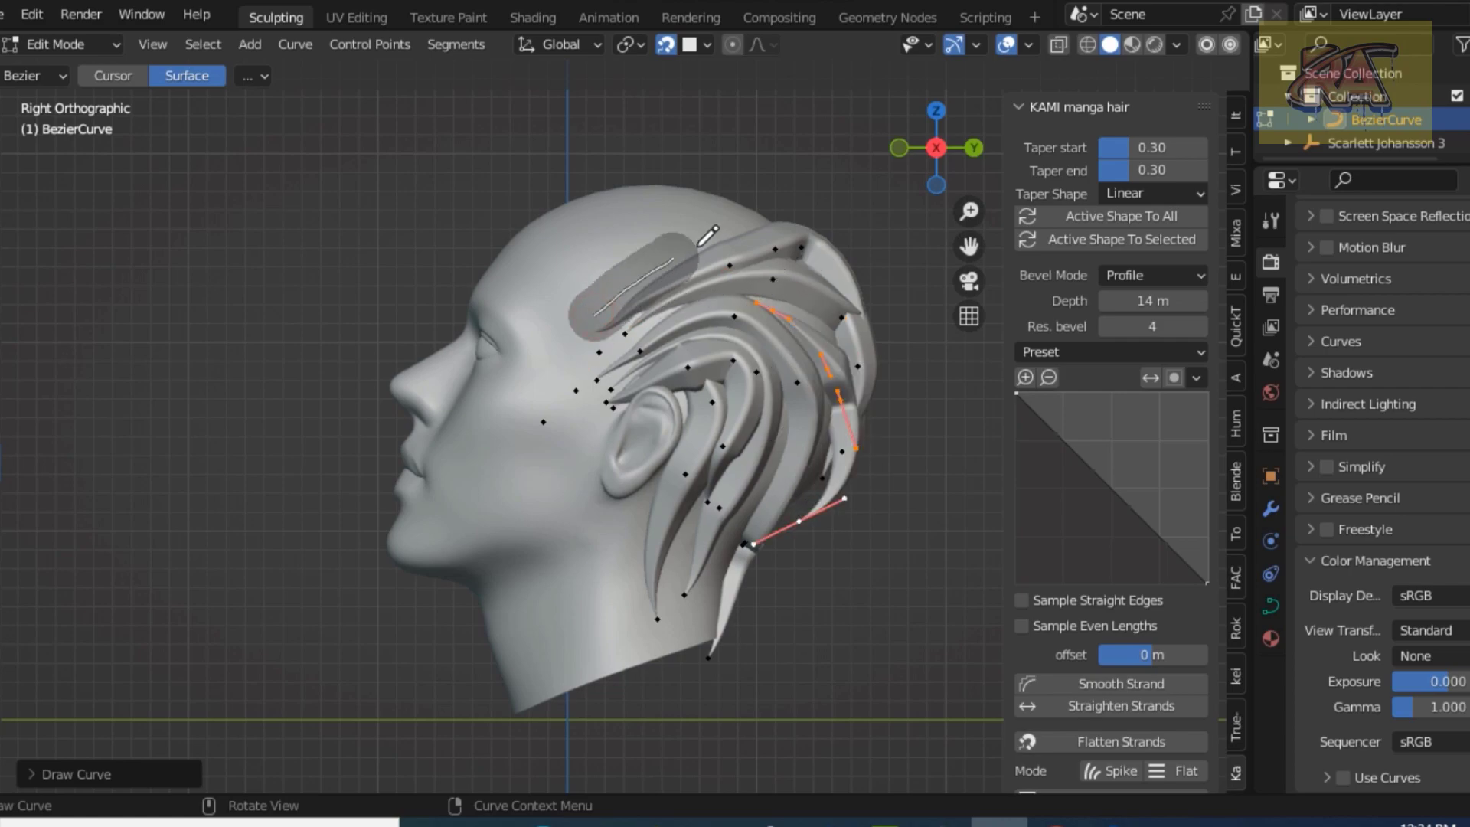
Step: On the opposite side, draw strands arcing from above the ear down to the neck
left_click_drag(935, 150, 996, 157)
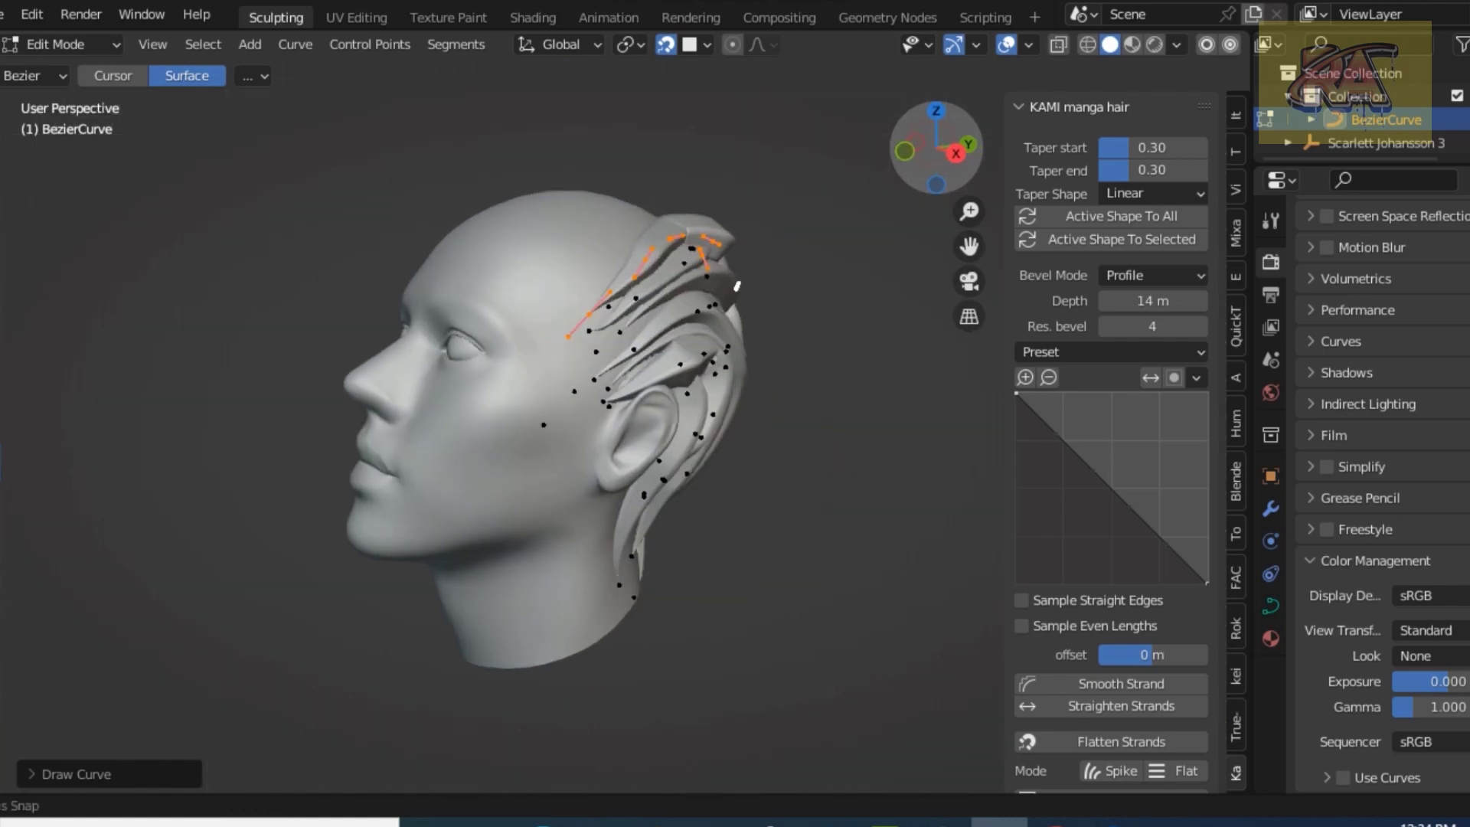
middle_click_drag(574, 366, 589, 367)
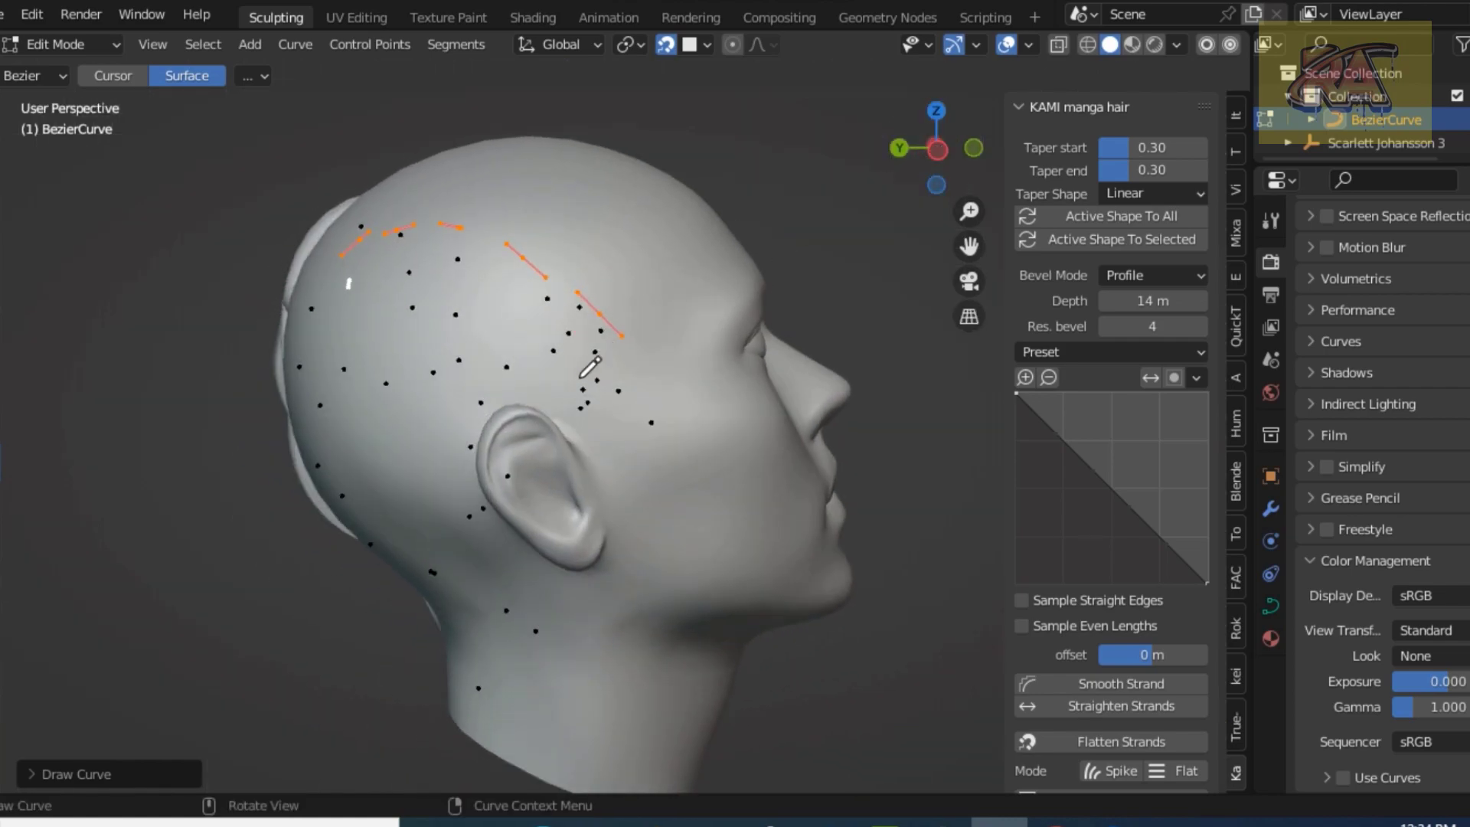
left_click_drag(605, 402, 483, 659)
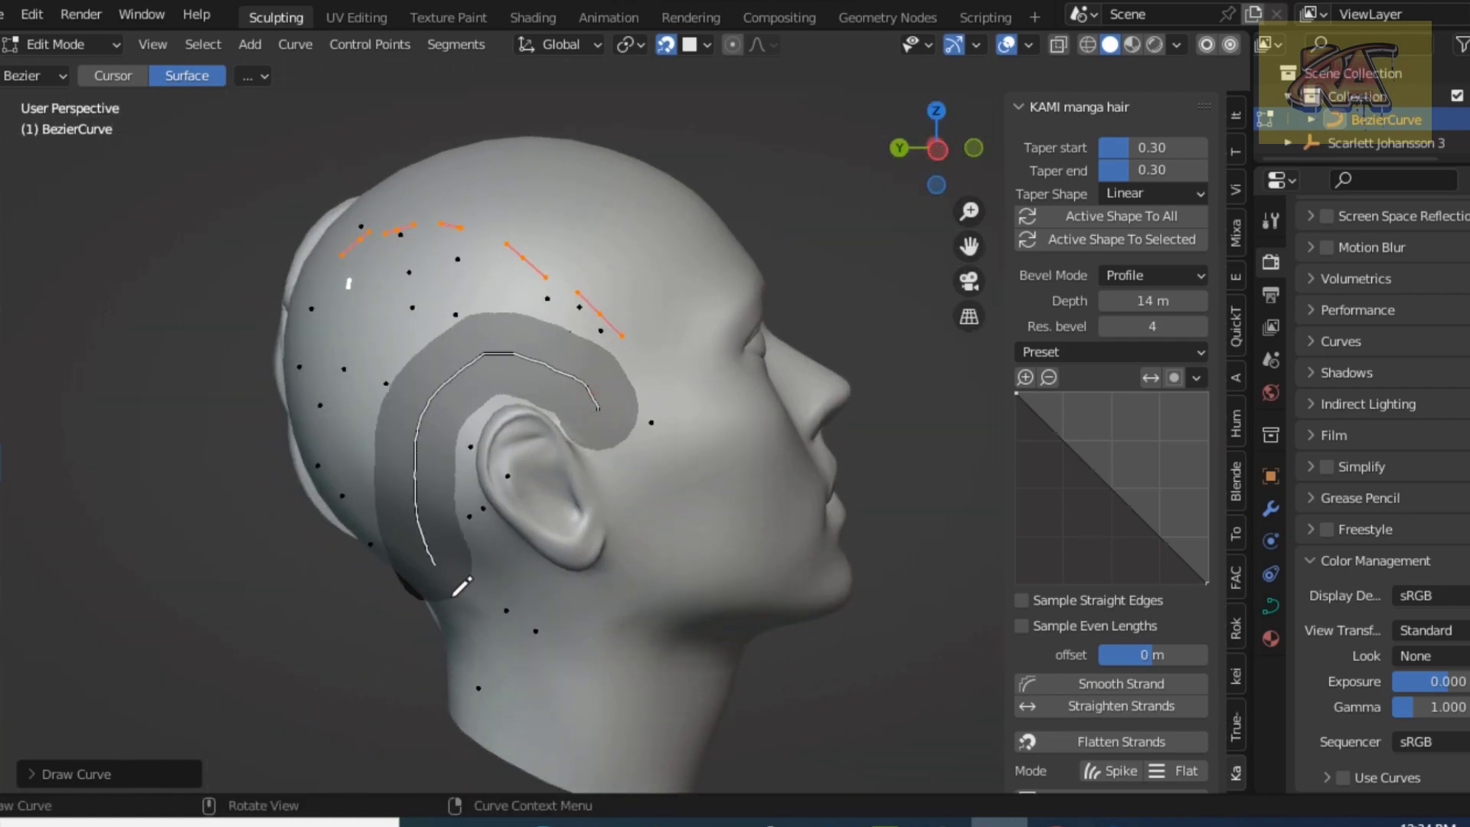
mouse_move(612, 432)
left_mouse_down()
mouse_move(525, 609)
mouse_move(525, 747)
left_mouse_up()
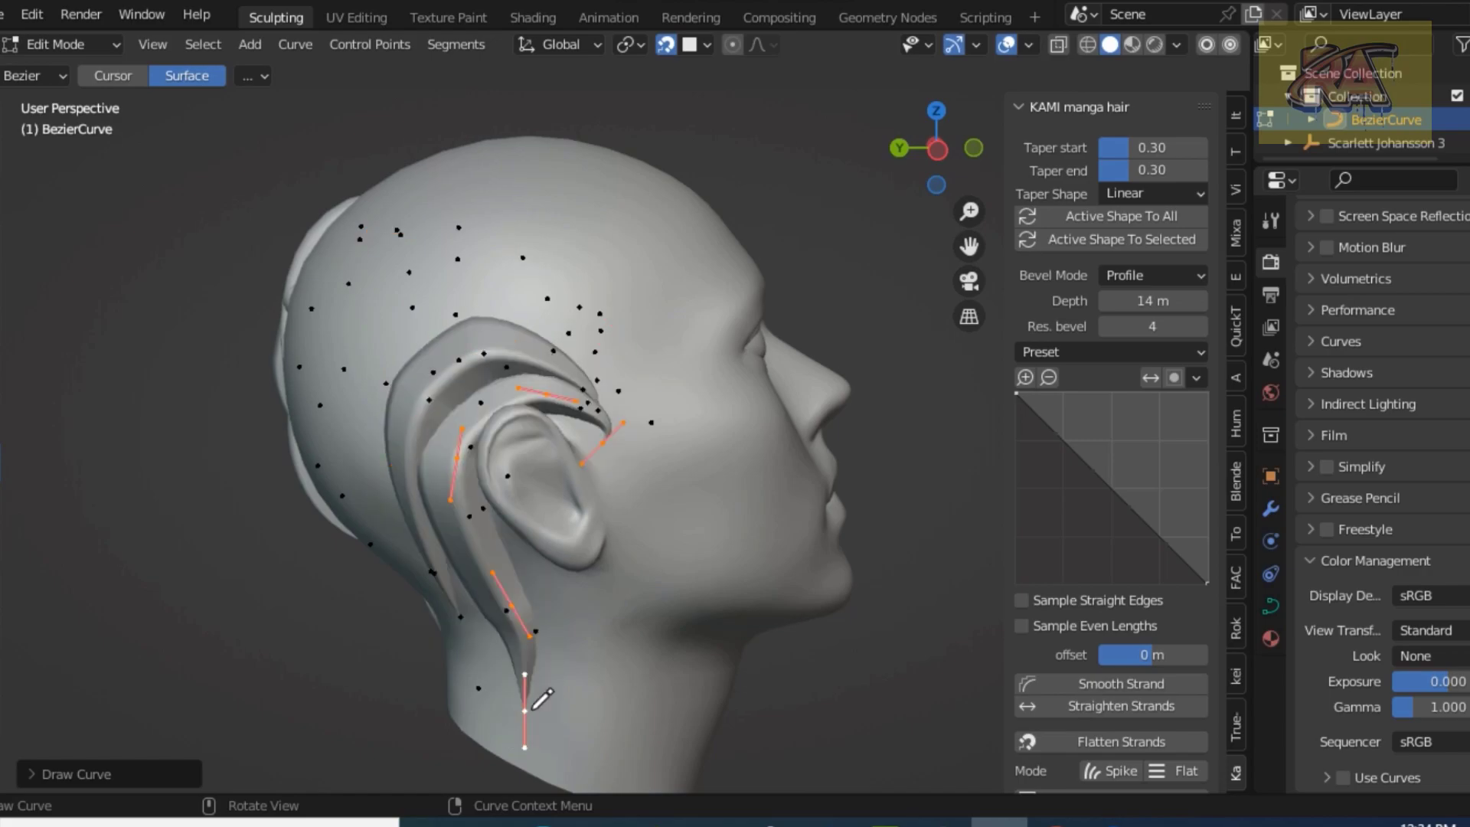
mouse_move(619, 393)
left_mouse_down()
mouse_move(383, 430)
mouse_move(426, 739)
mouse_move(464, 750)
left_mouse_up()
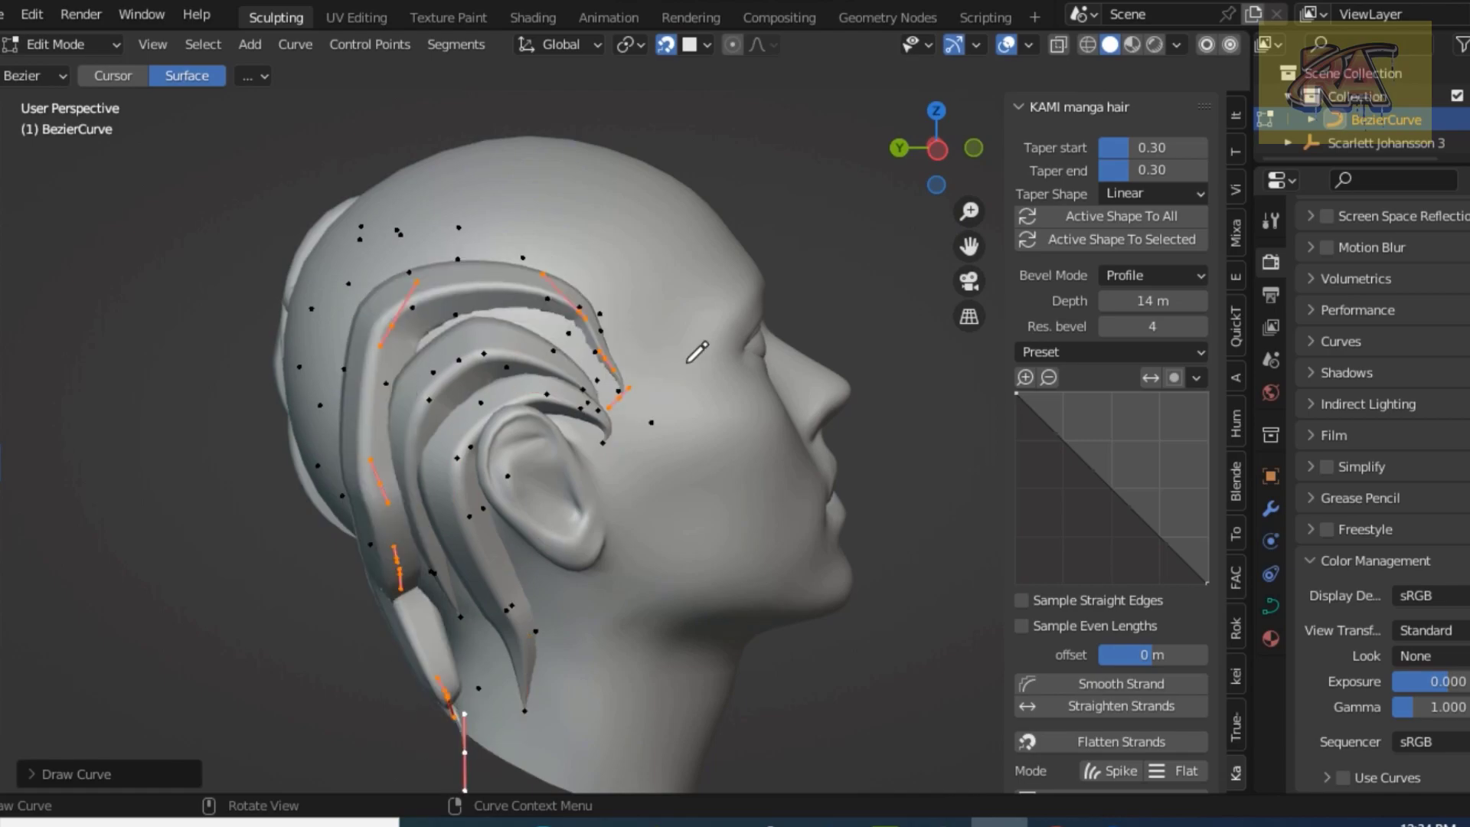
mouse_move(621, 355)
left_mouse_down()
mouse_move(440, 222)
mouse_move(328, 333)
mouse_move(333, 538)
mouse_move(394, 672)
left_mouse_up()
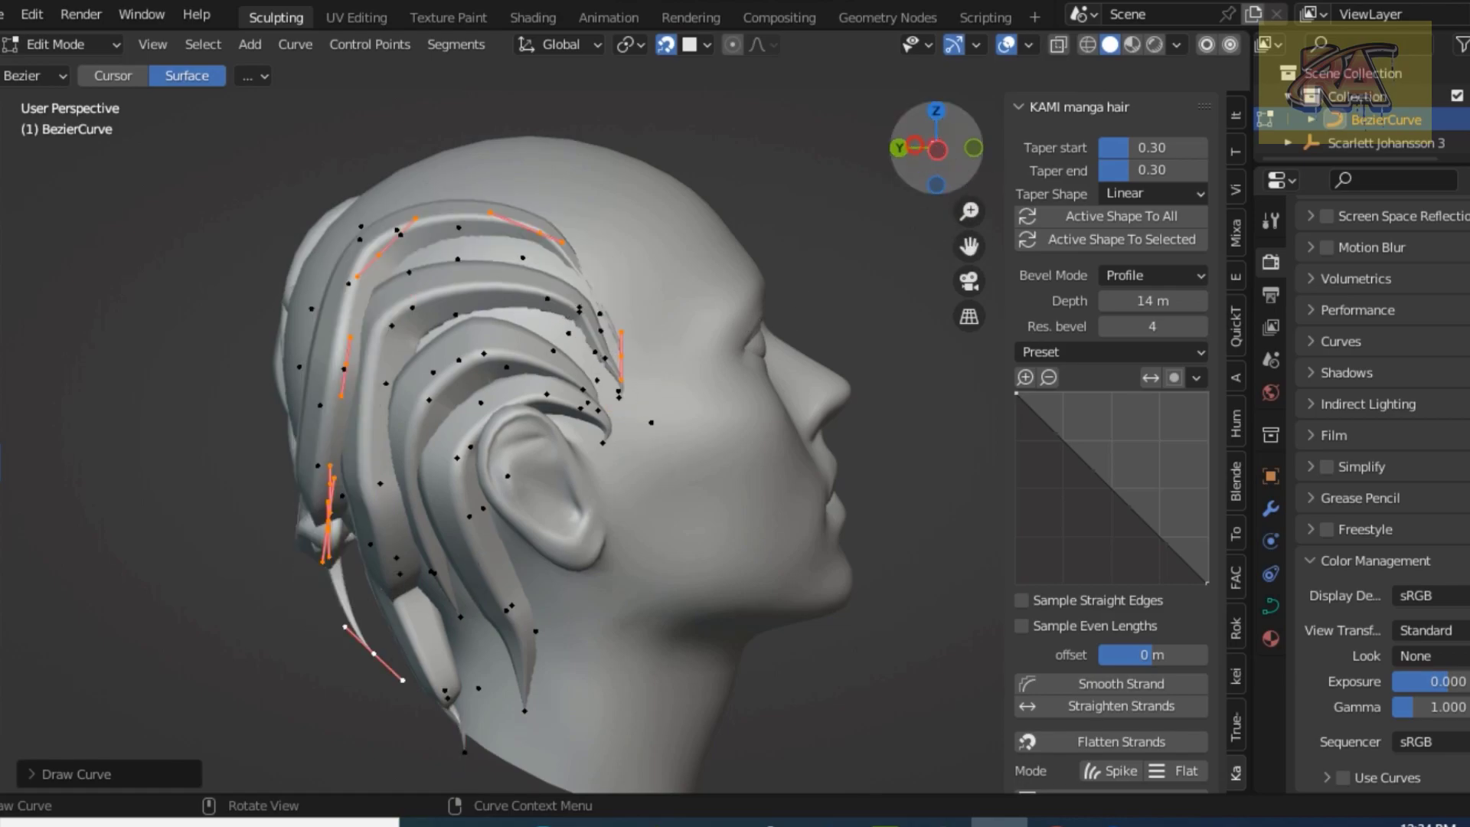
Step: Draw strands across the scalp, behind the ear and over the top of the head
left_click_drag(935, 147, 931, 196)
mouse_move(708, 414)
left_mouse_down()
mouse_move(470, 356)
mouse_move(352, 708)
left_mouse_up()
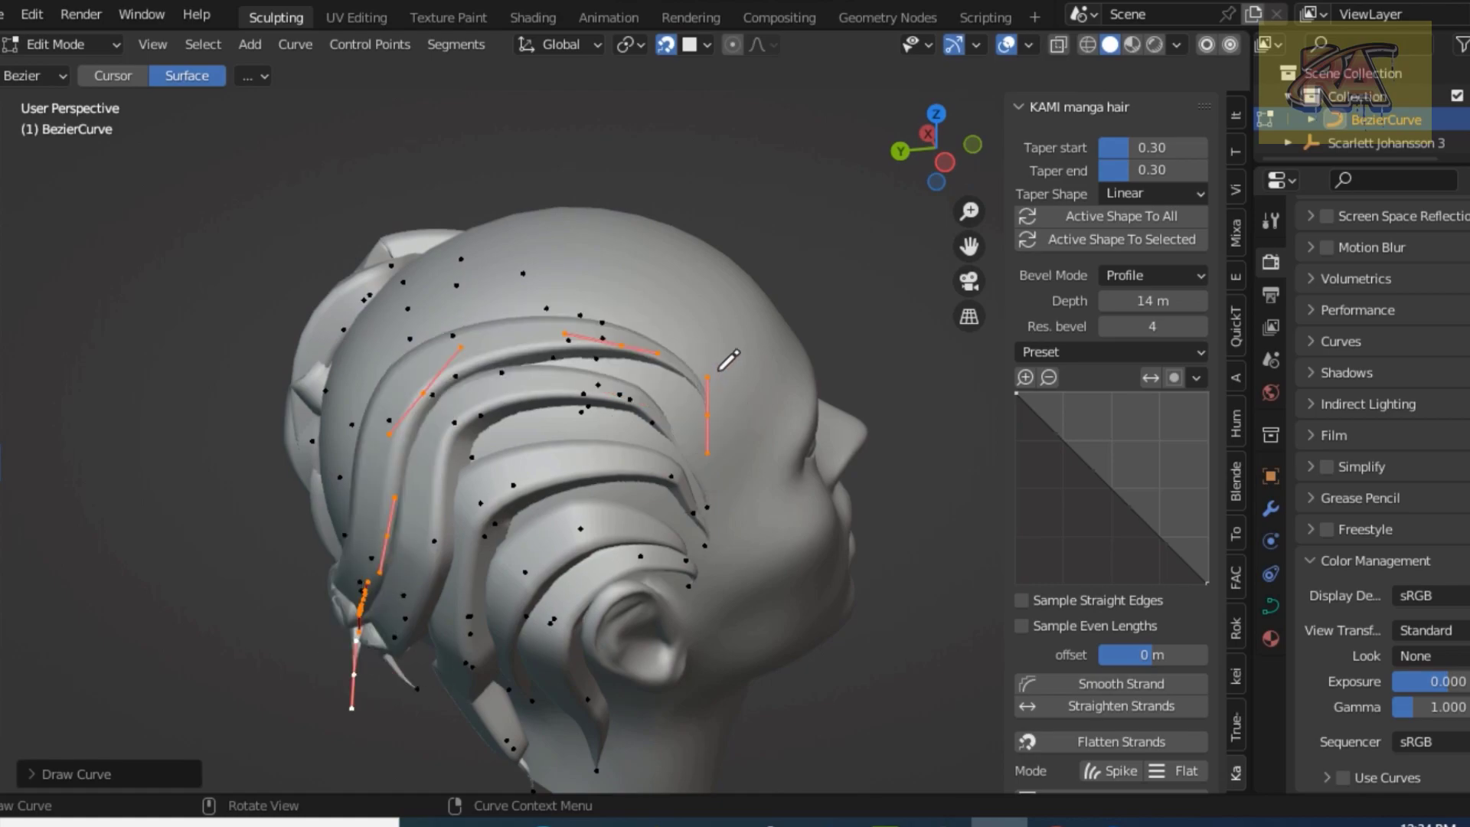
left_click_drag(719, 370, 341, 556)
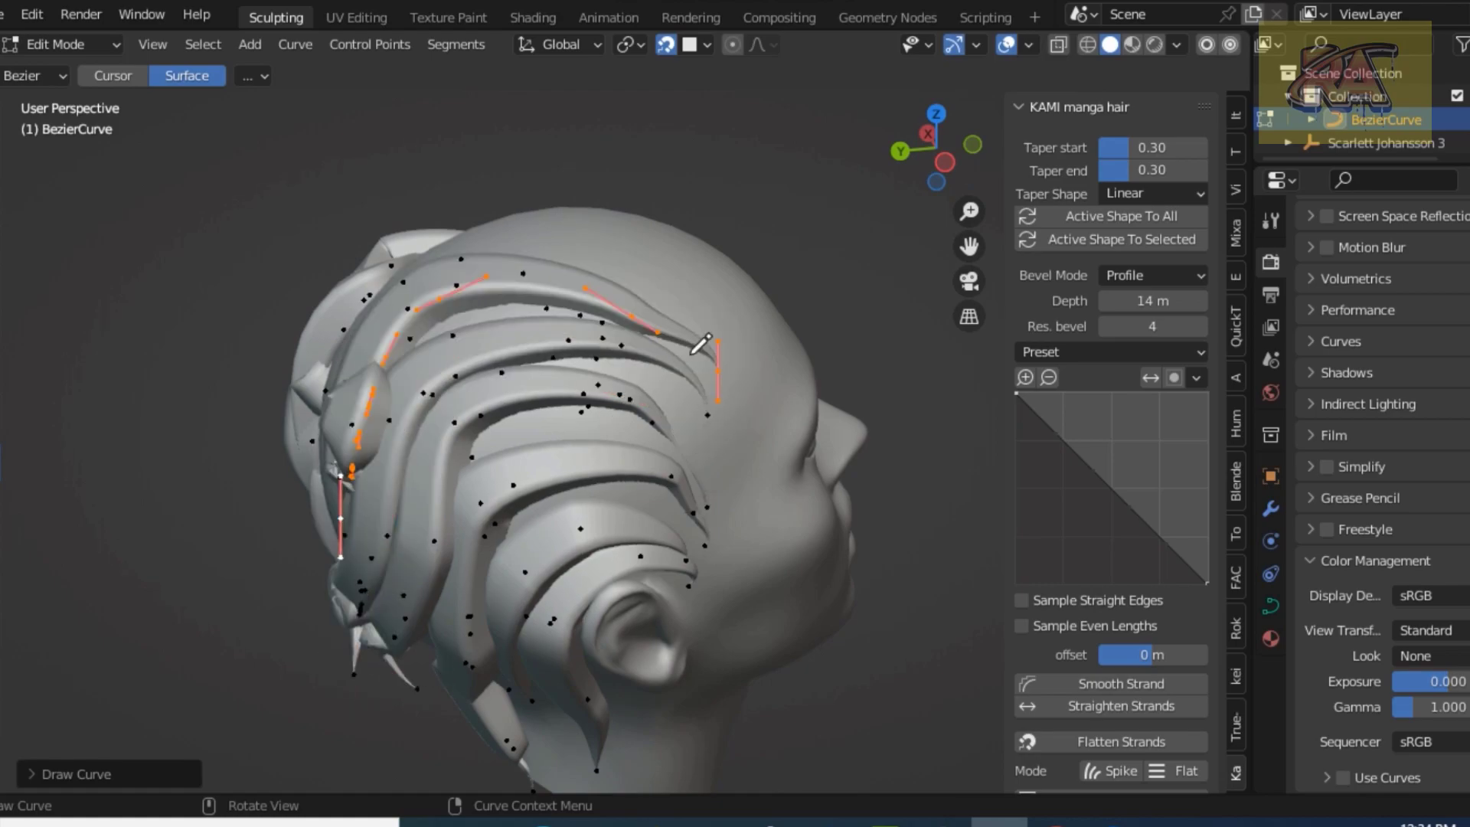
left_click_drag(747, 376, 366, 339)
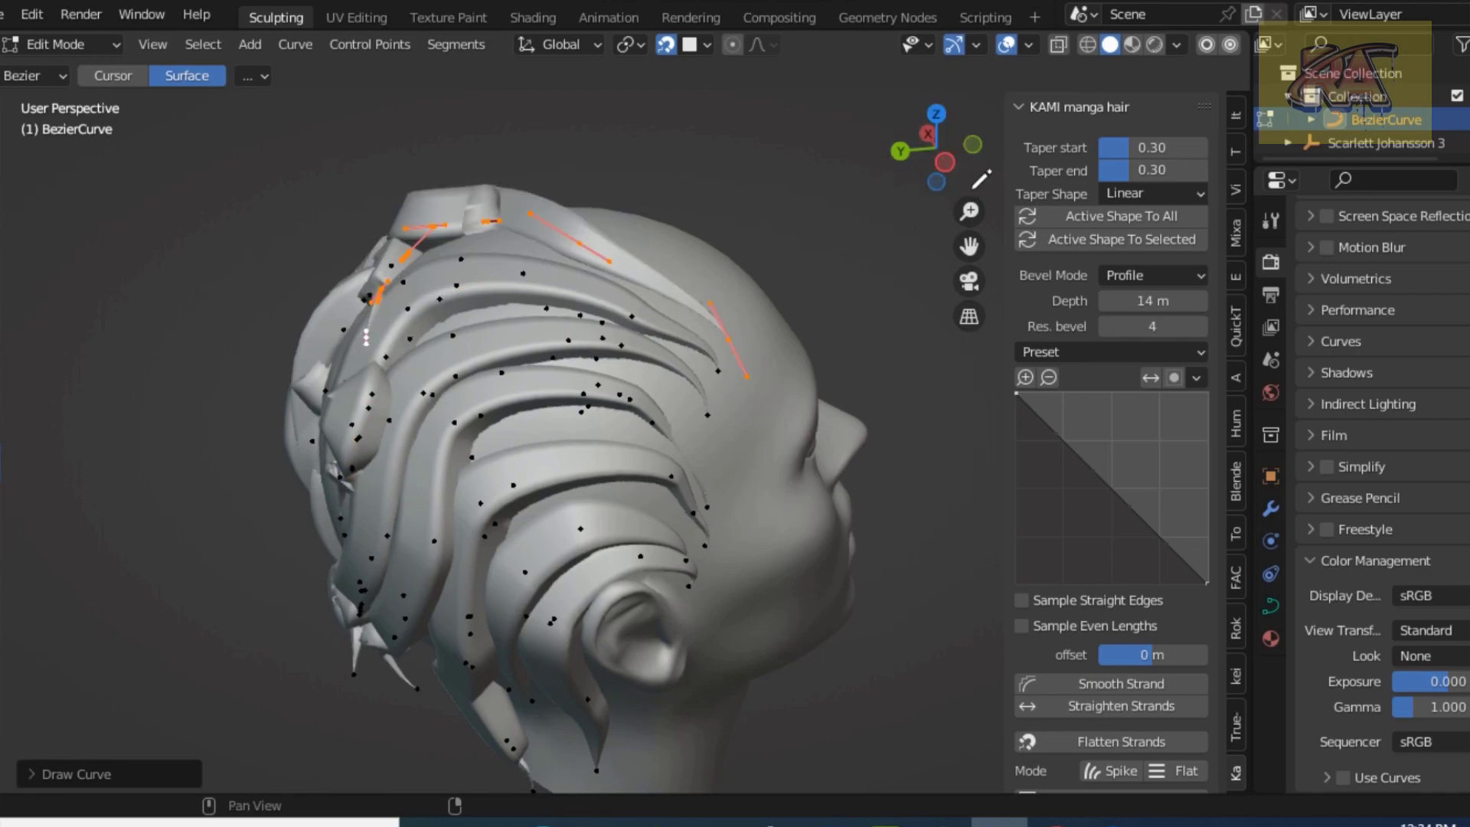
Step: From a top-back view, draw strands along the back and side hair up to the crown
left_click_drag(973, 186, 825, 325)
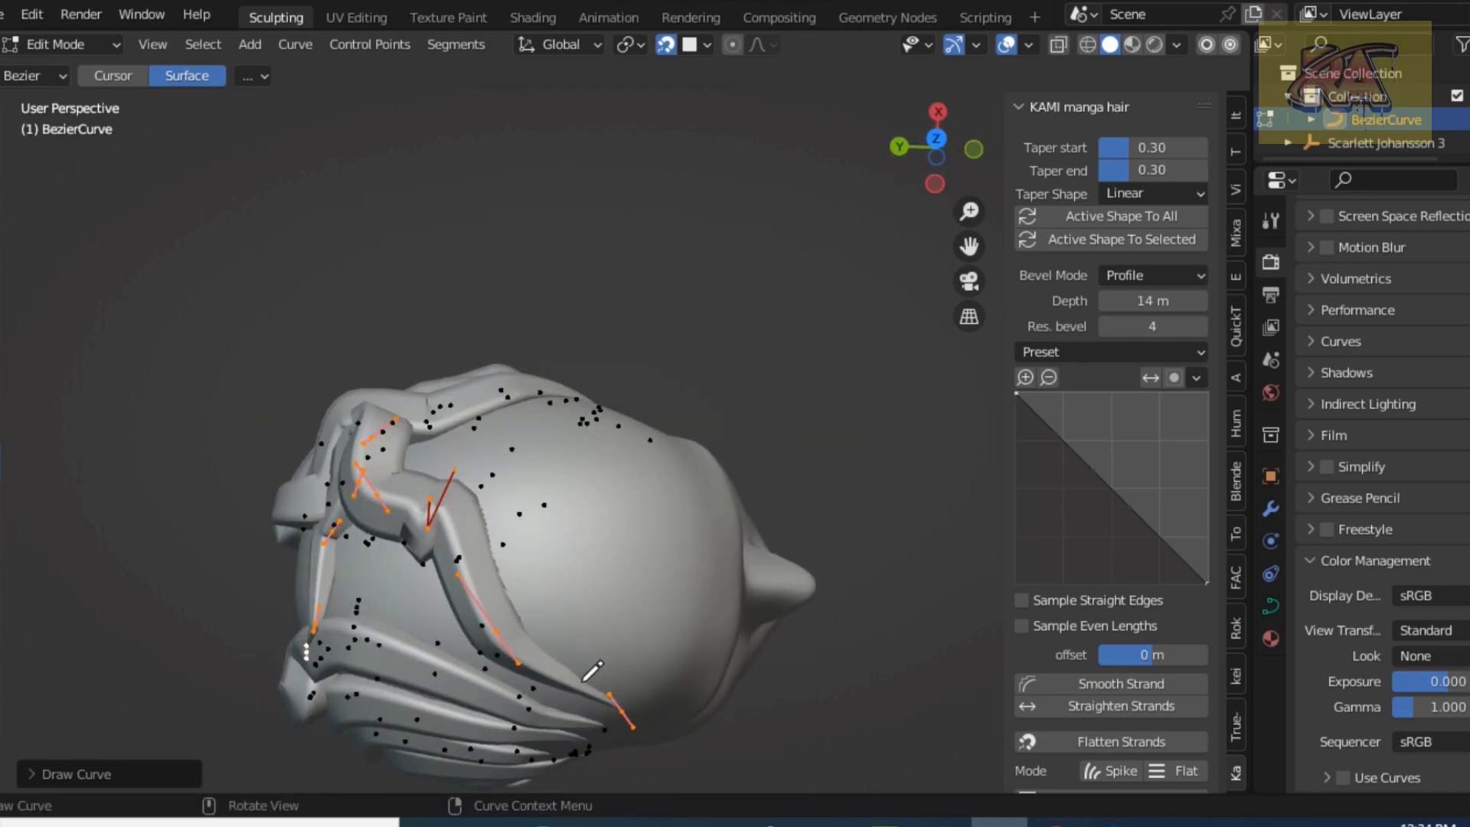
left_click_drag(584, 680, 361, 583)
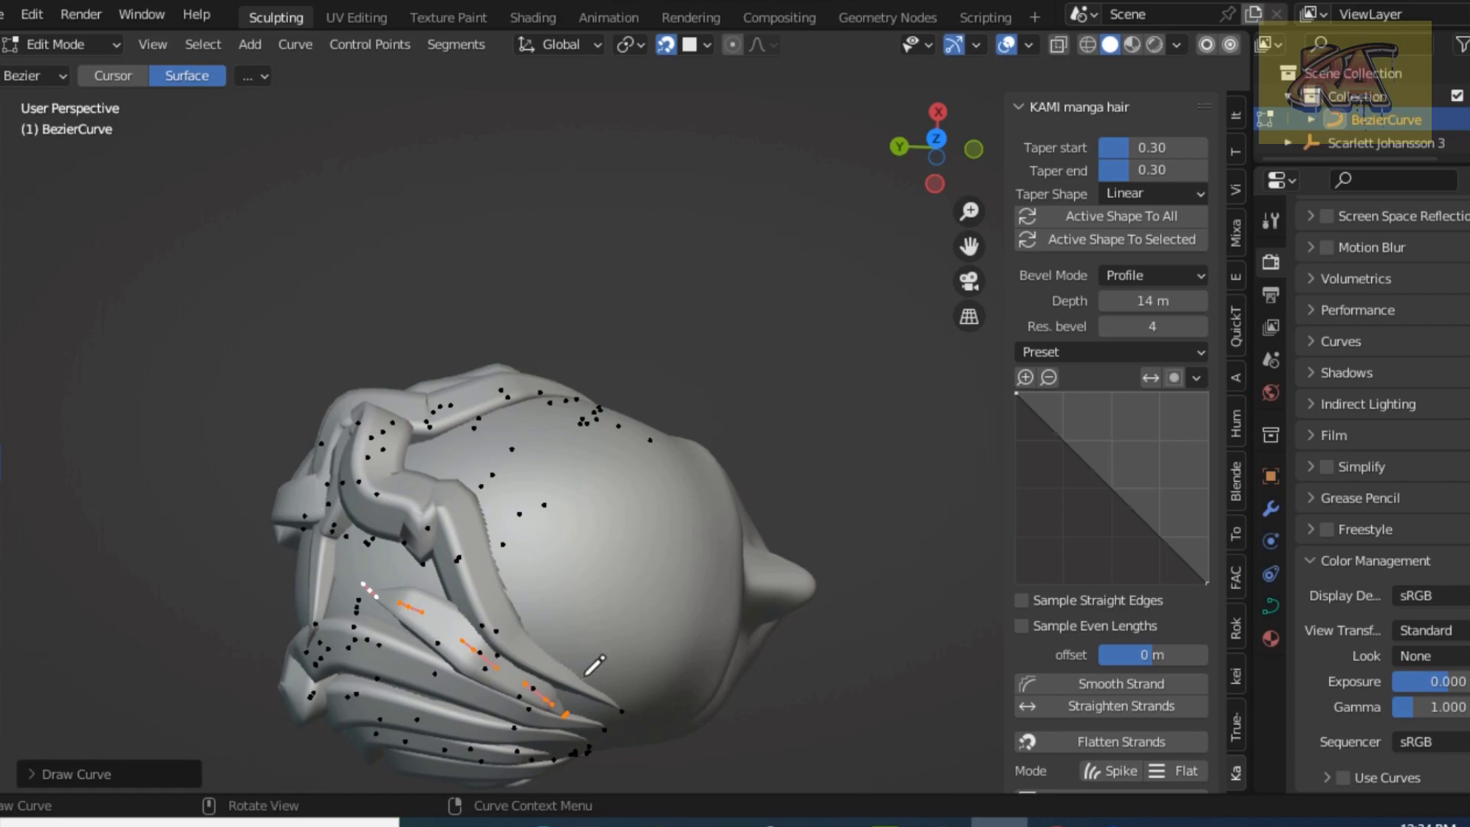
left_click_drag(620, 675, 323, 605)
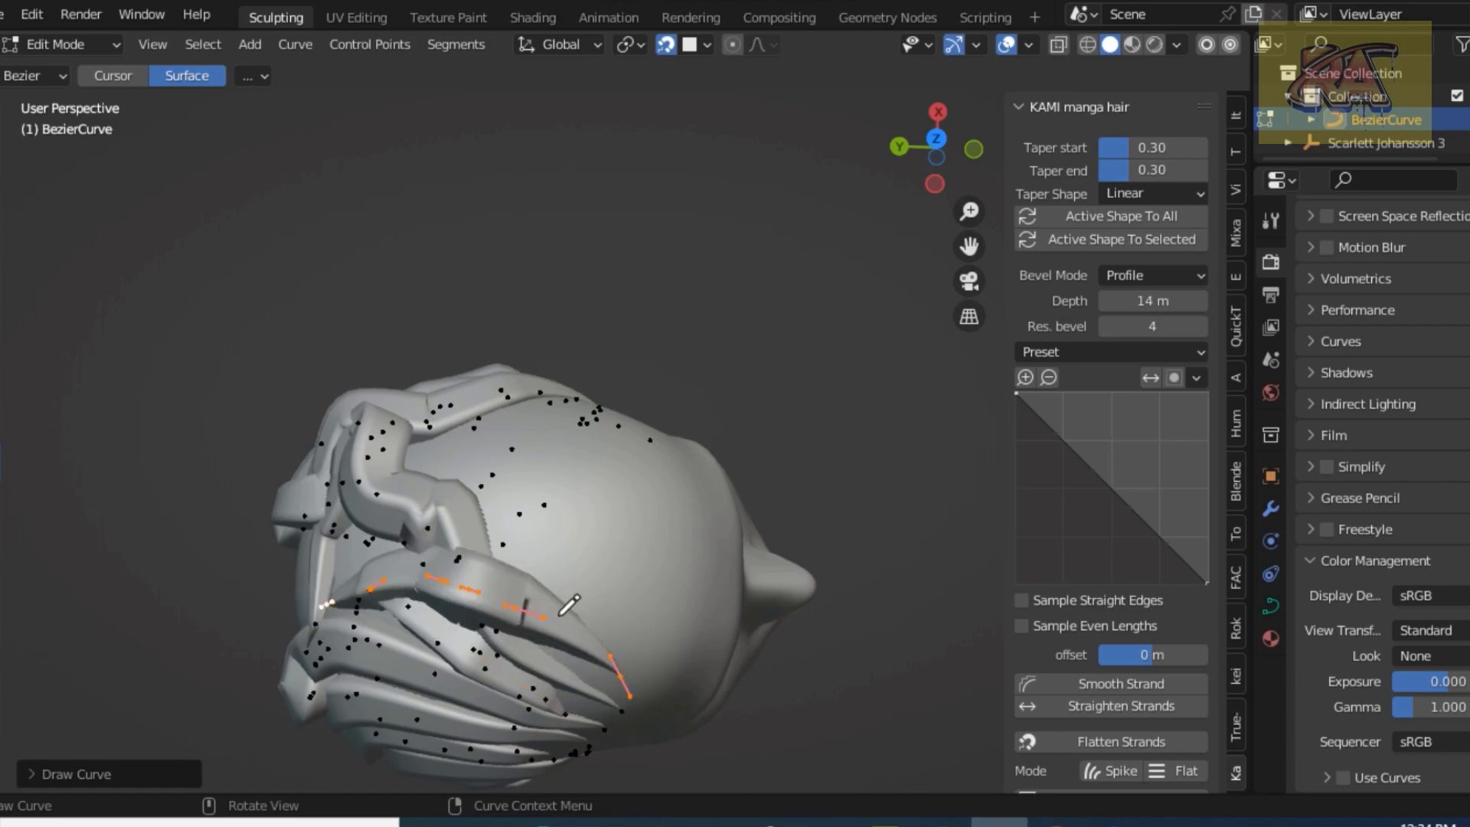
left_click_drag(618, 632, 335, 566)
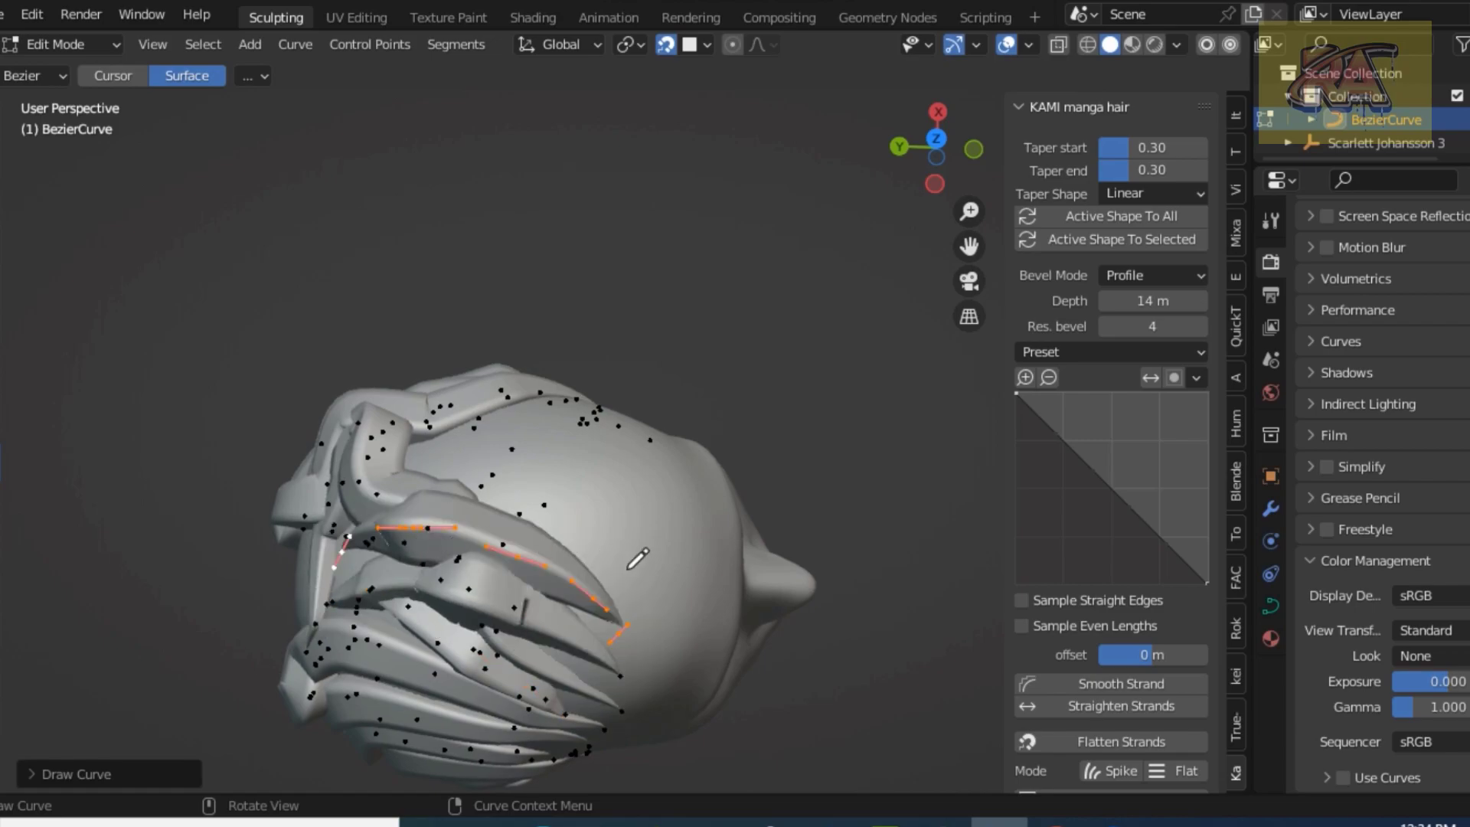
mouse_move(628, 571)
left_mouse_down()
mouse_move(463, 465)
mouse_move(329, 478)
left_mouse_up()
left_click_drag(607, 548, 428, 421)
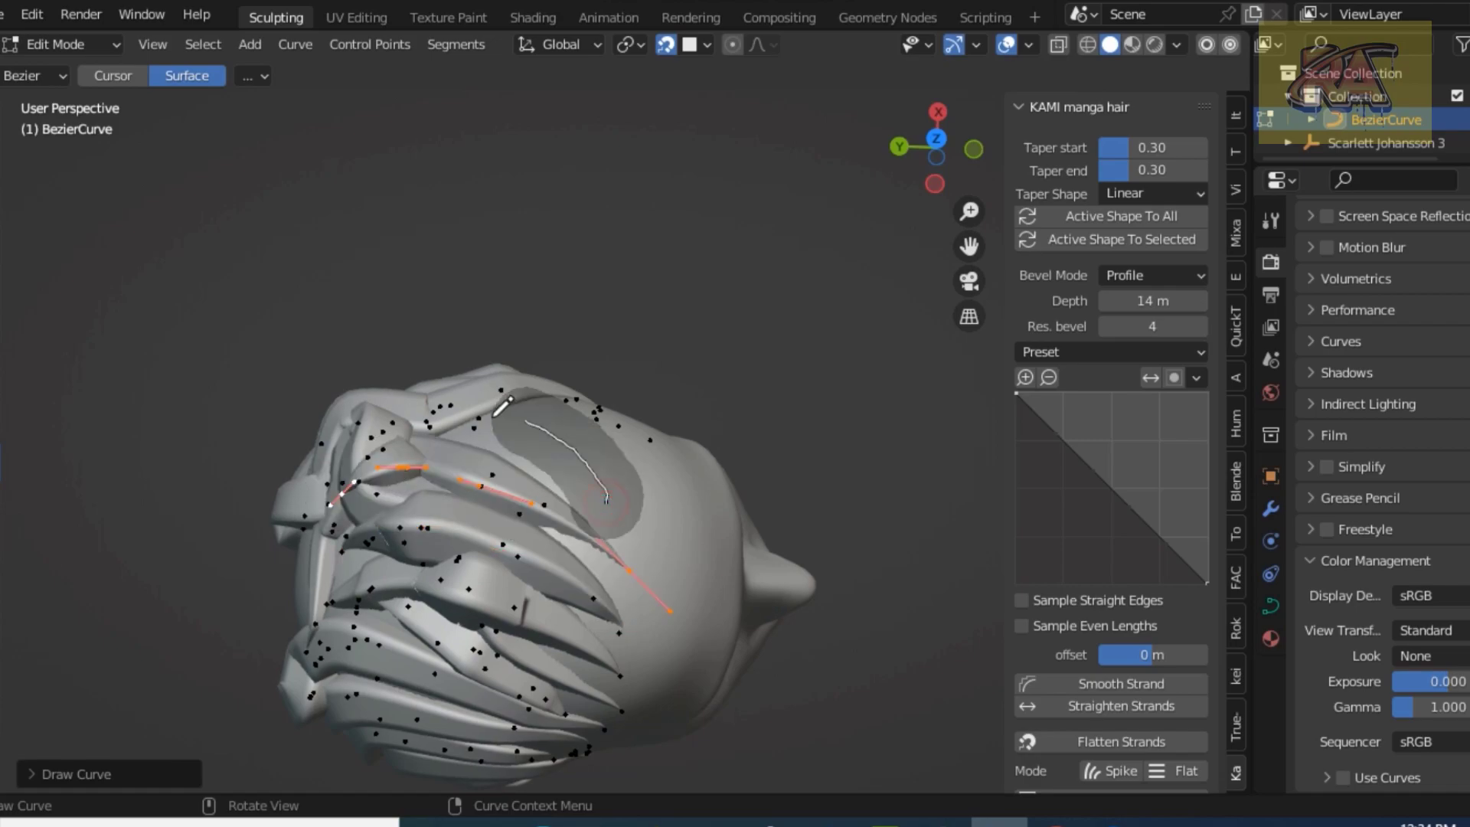
left_click_drag(595, 483, 601, 467)
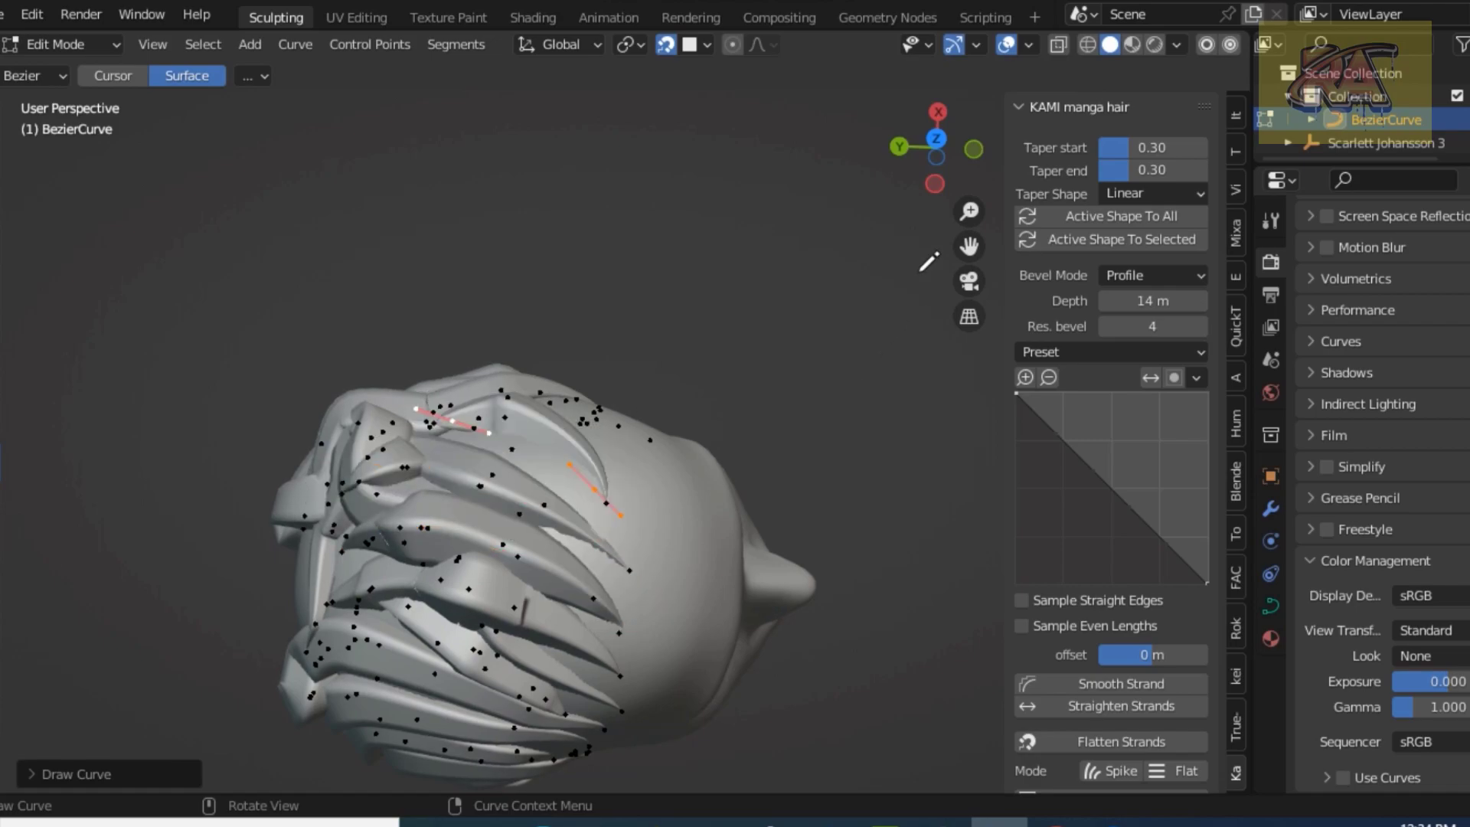
Step: Add short and spiky strands on the crown and top of the head
left_click_drag(954, 175, 957, 134)
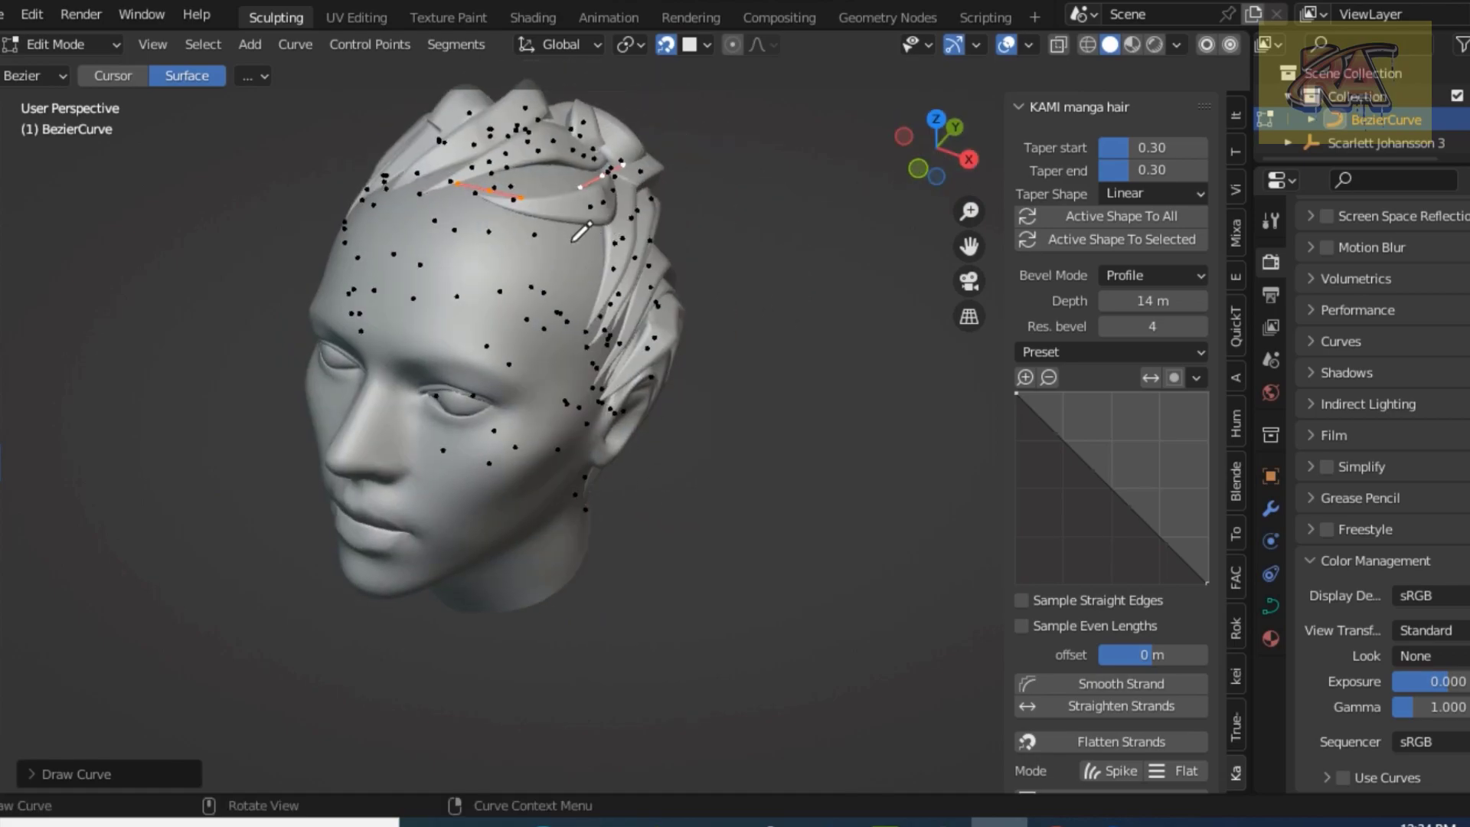
left_click_drag(647, 235, 533, 235)
left_click_drag(587, 283, 640, 184)
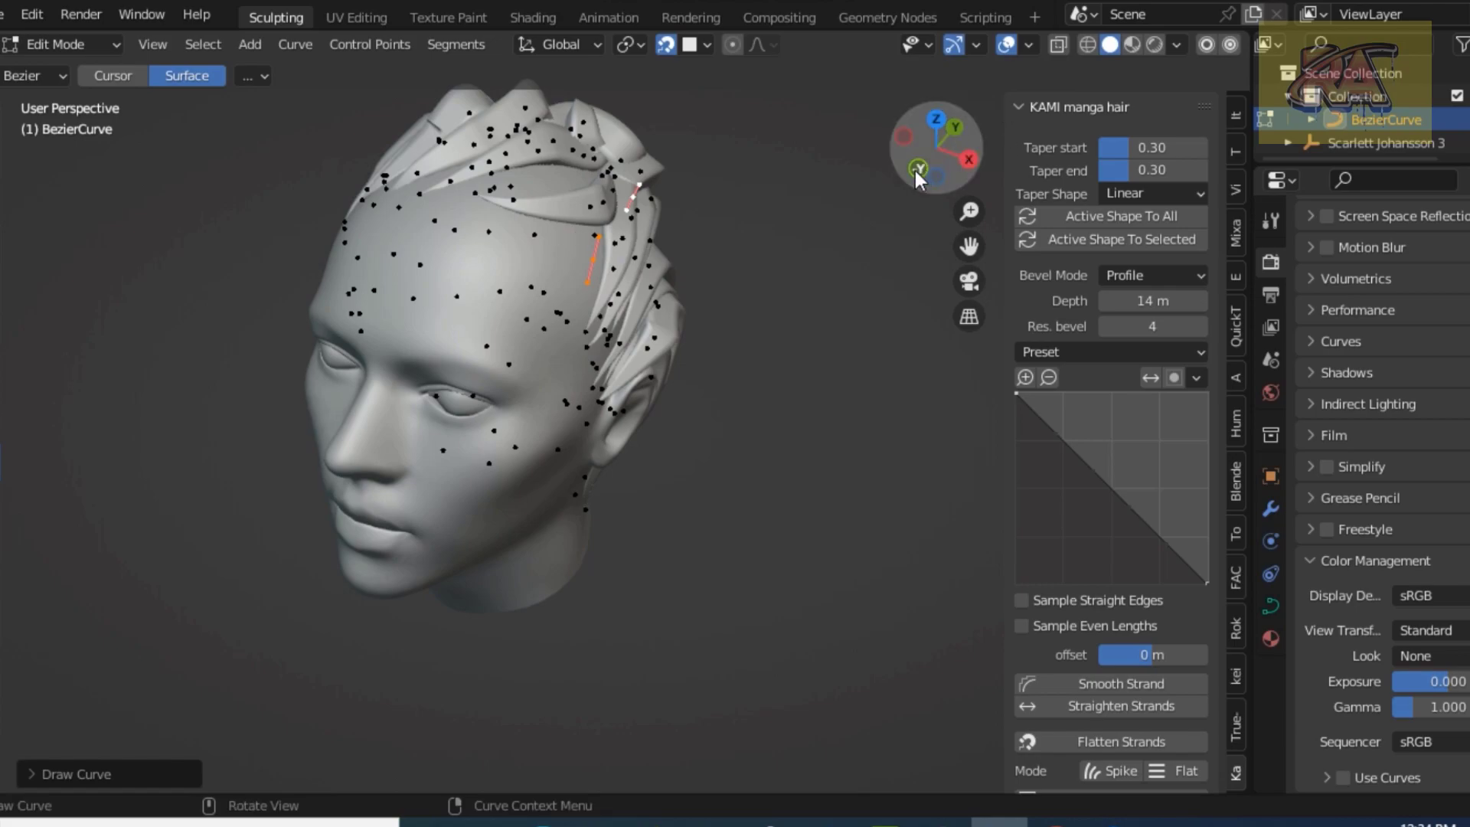
left_click_drag(918, 176, 838, 208)
left_click_drag(520, 277, 499, 180)
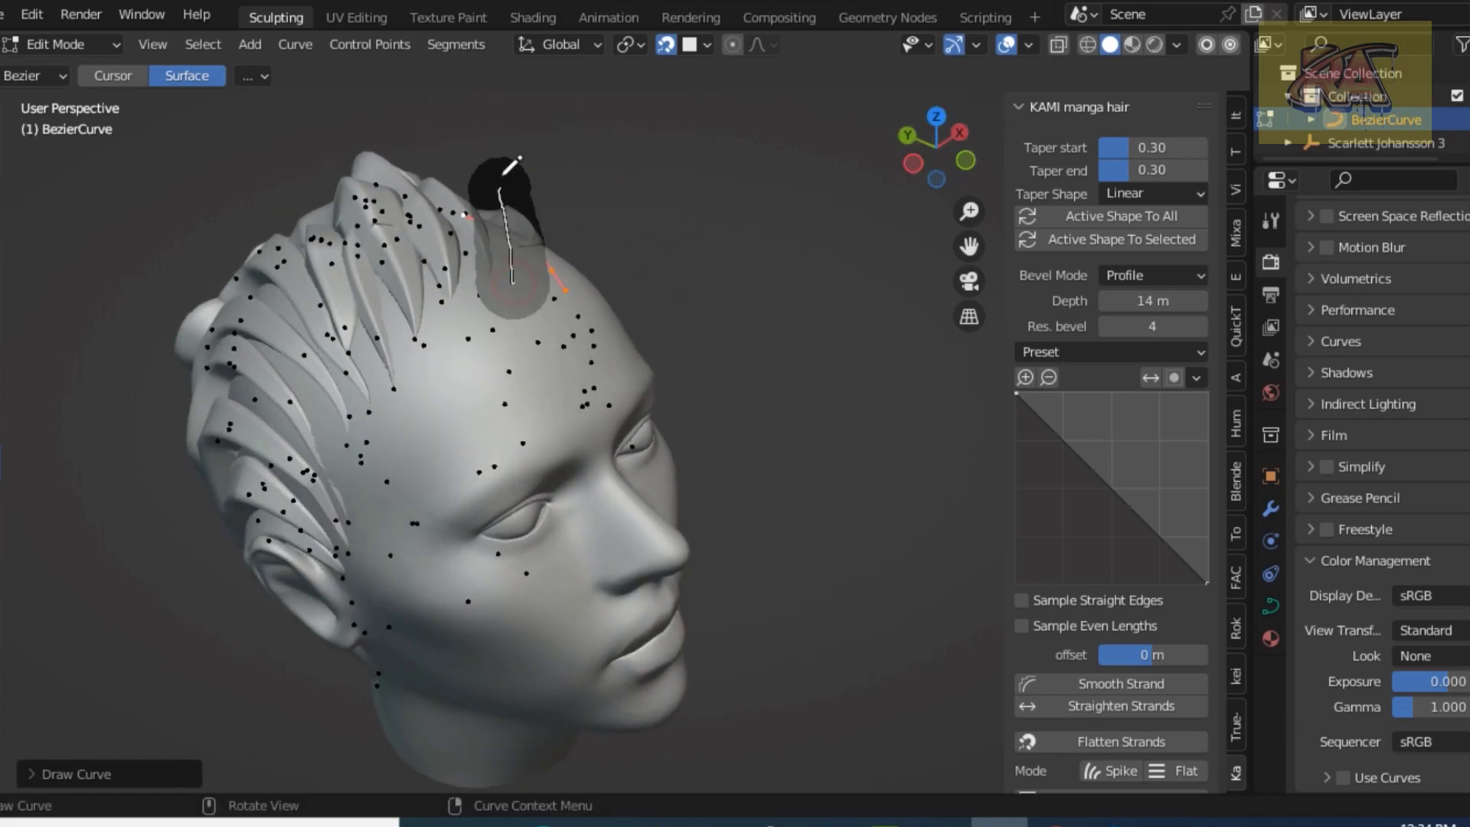
left_click_drag(464, 334, 437, 364)
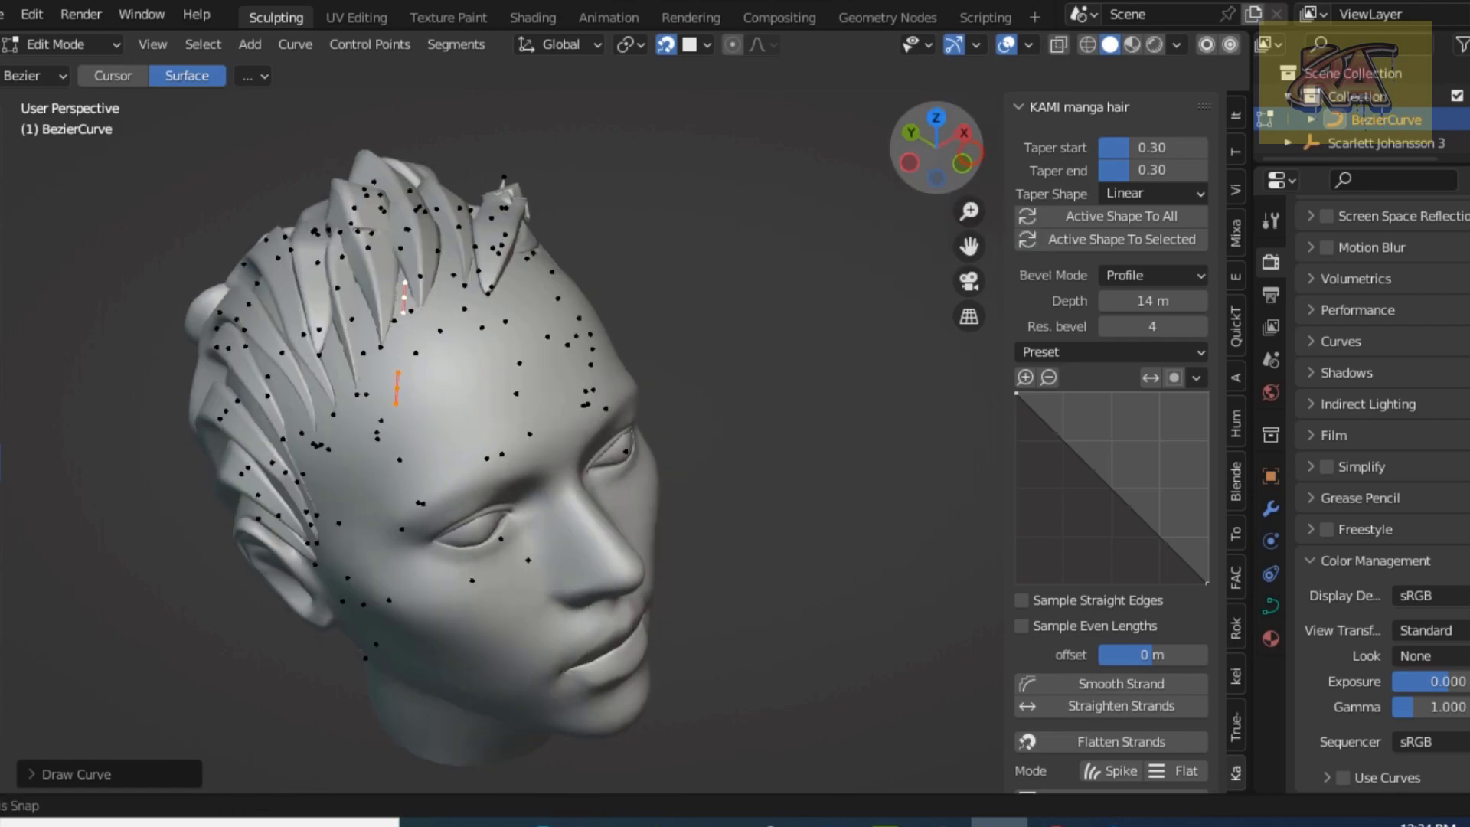
Step: Draw strands on the side of the head toward the temple and hairline
left_click_drag(941, 154, 889, 165)
left_click_drag(559, 239, 666, 244)
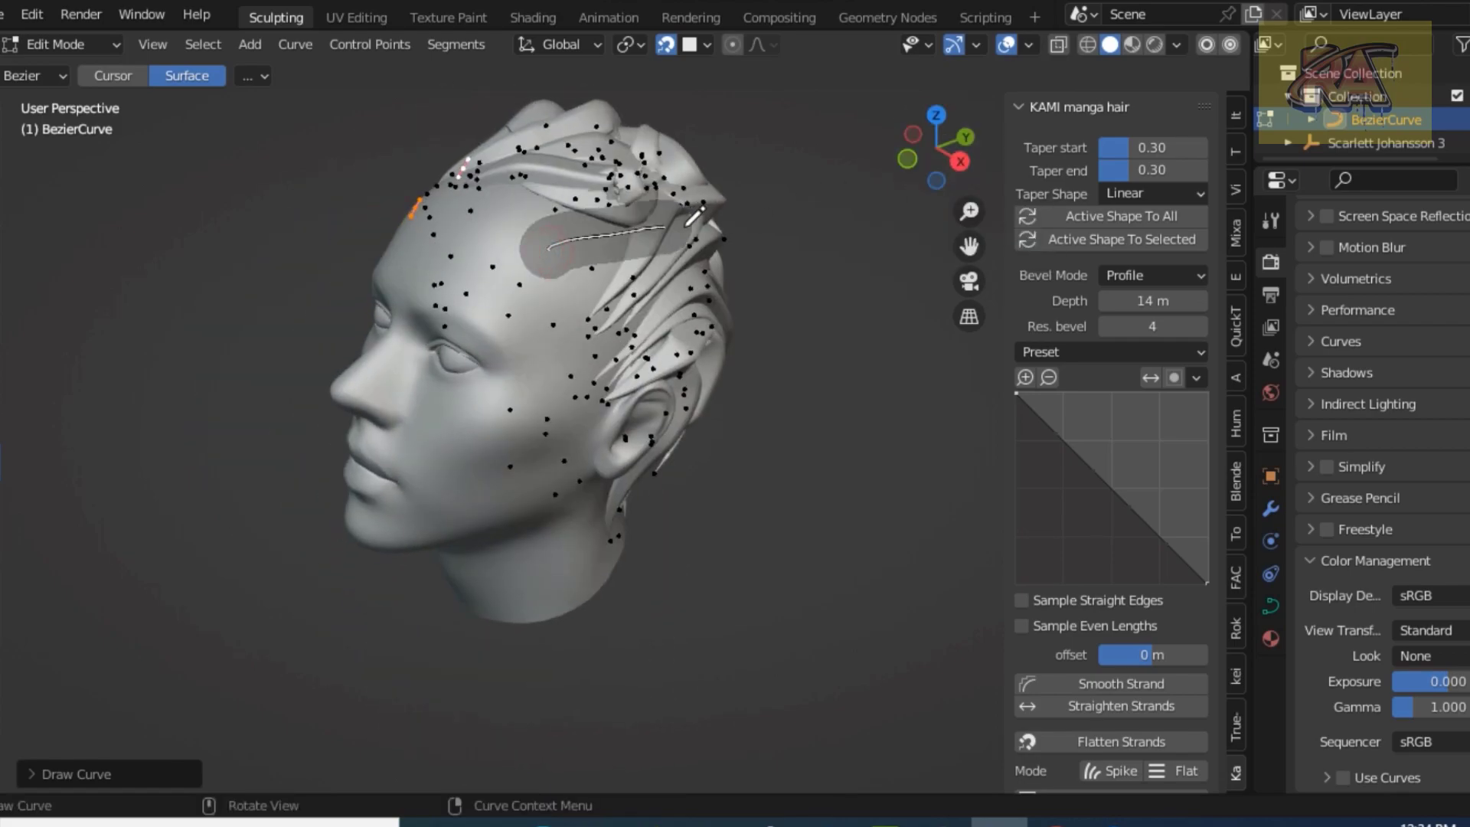
left_click_drag(585, 289, 678, 251)
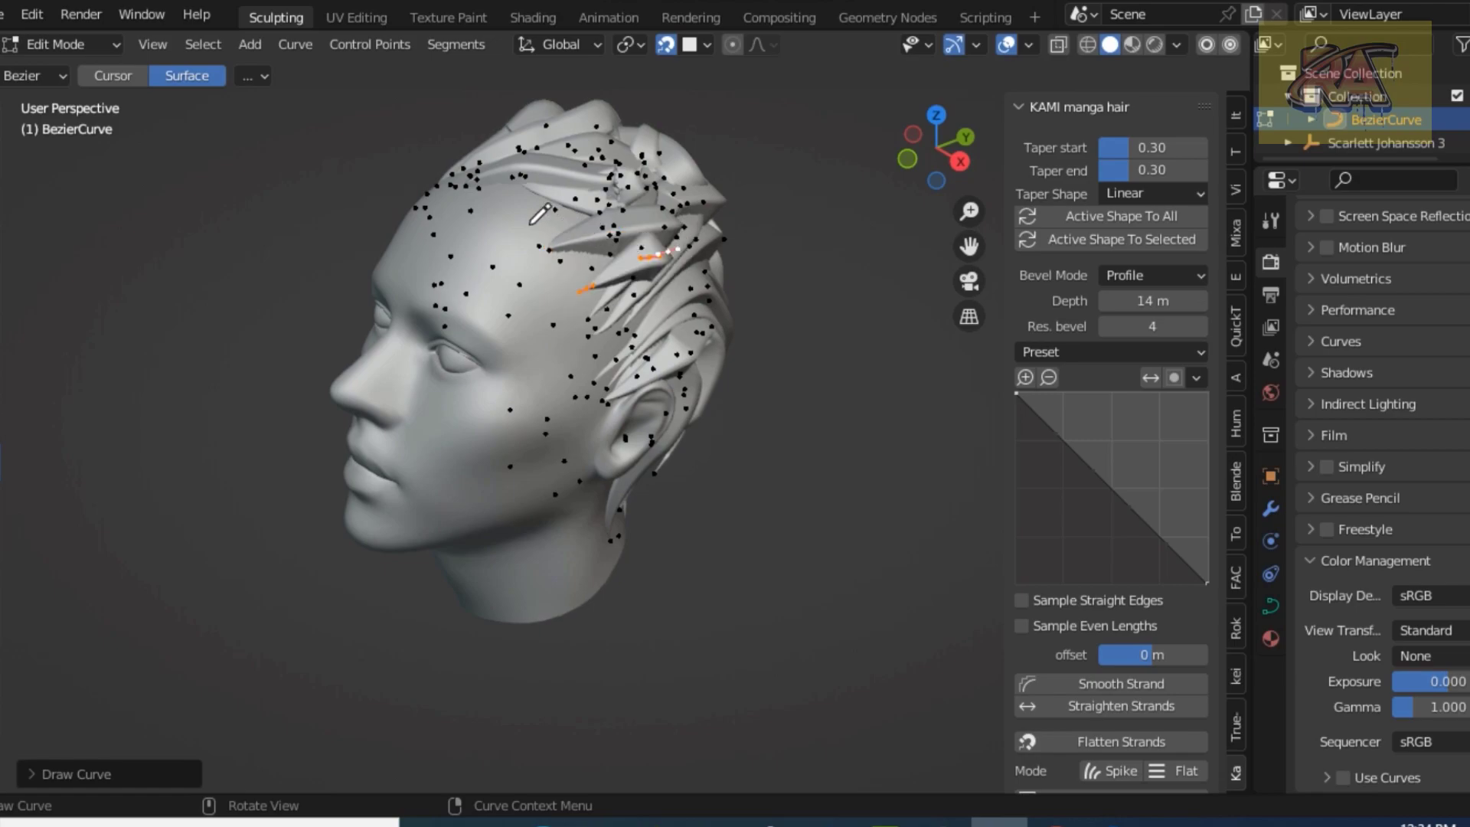
left_click_drag(506, 240, 628, 203)
left_click_drag(530, 206, 534, 203)
left_click_drag(948, 150, 834, 222)
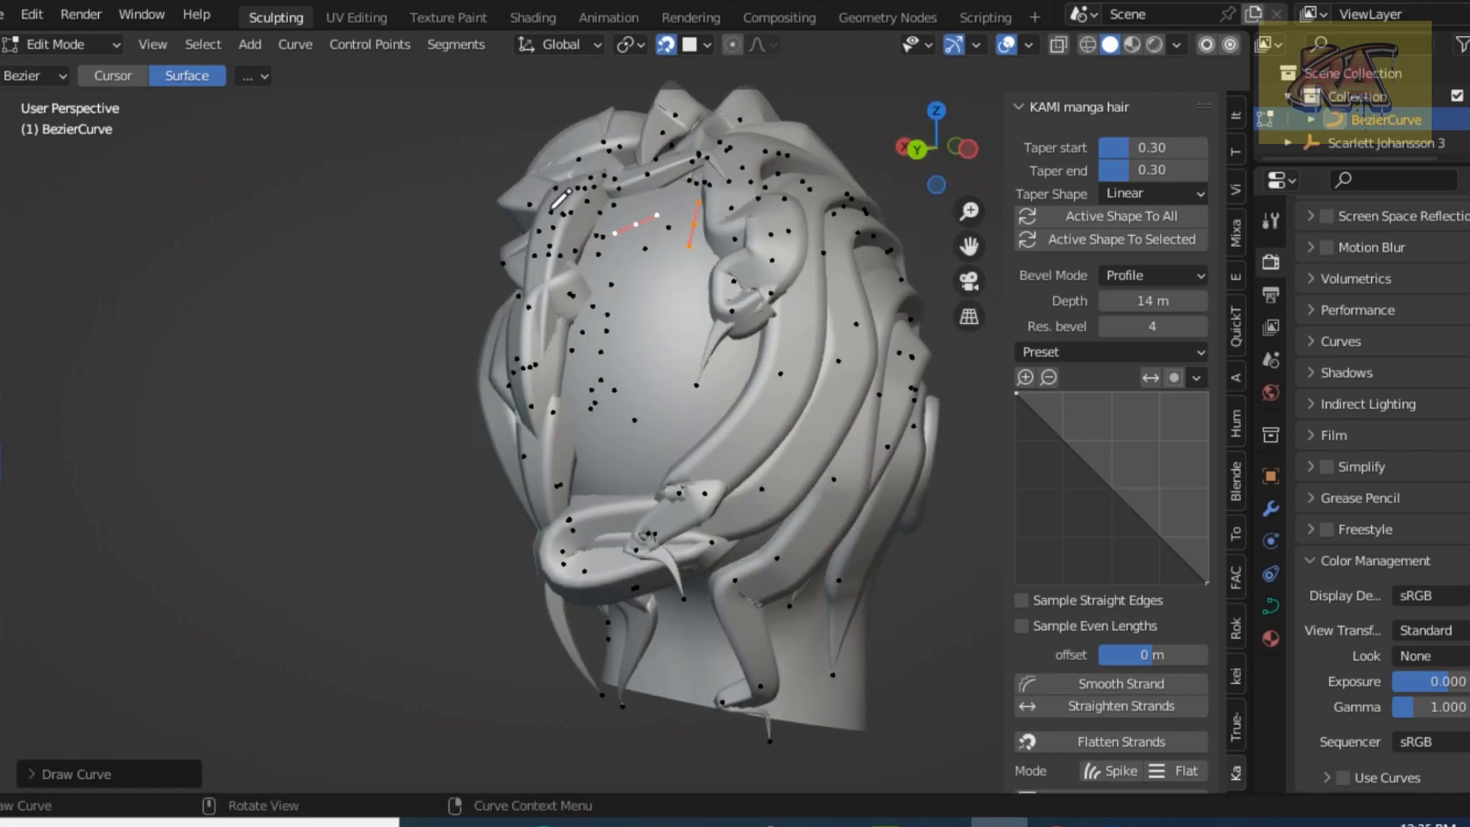
Step: Draw long strands from the crown down the back plus short strands at the nape
left_click_drag(652, 203, 596, 519)
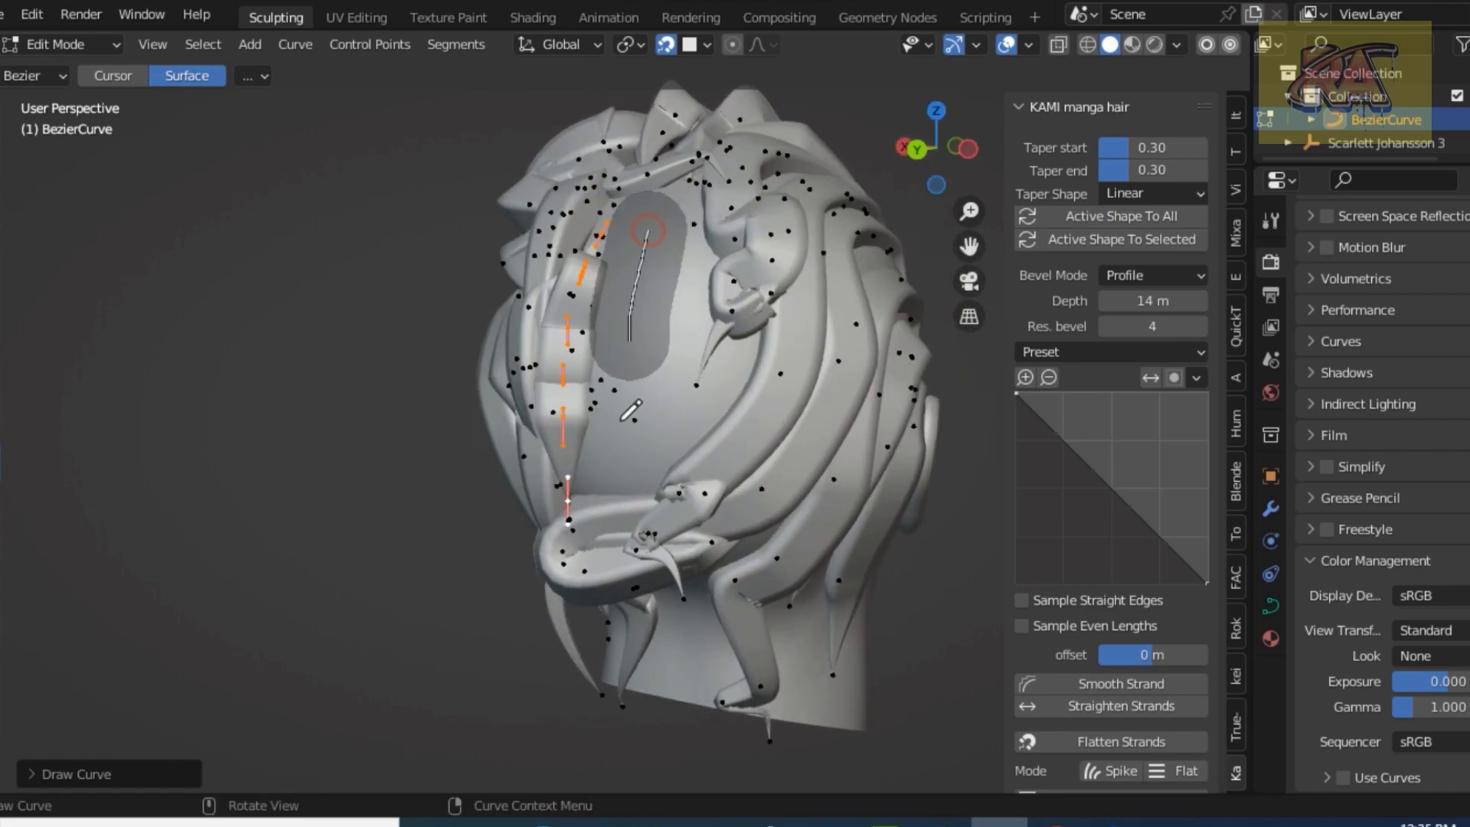
left_click_drag(697, 203, 663, 475)
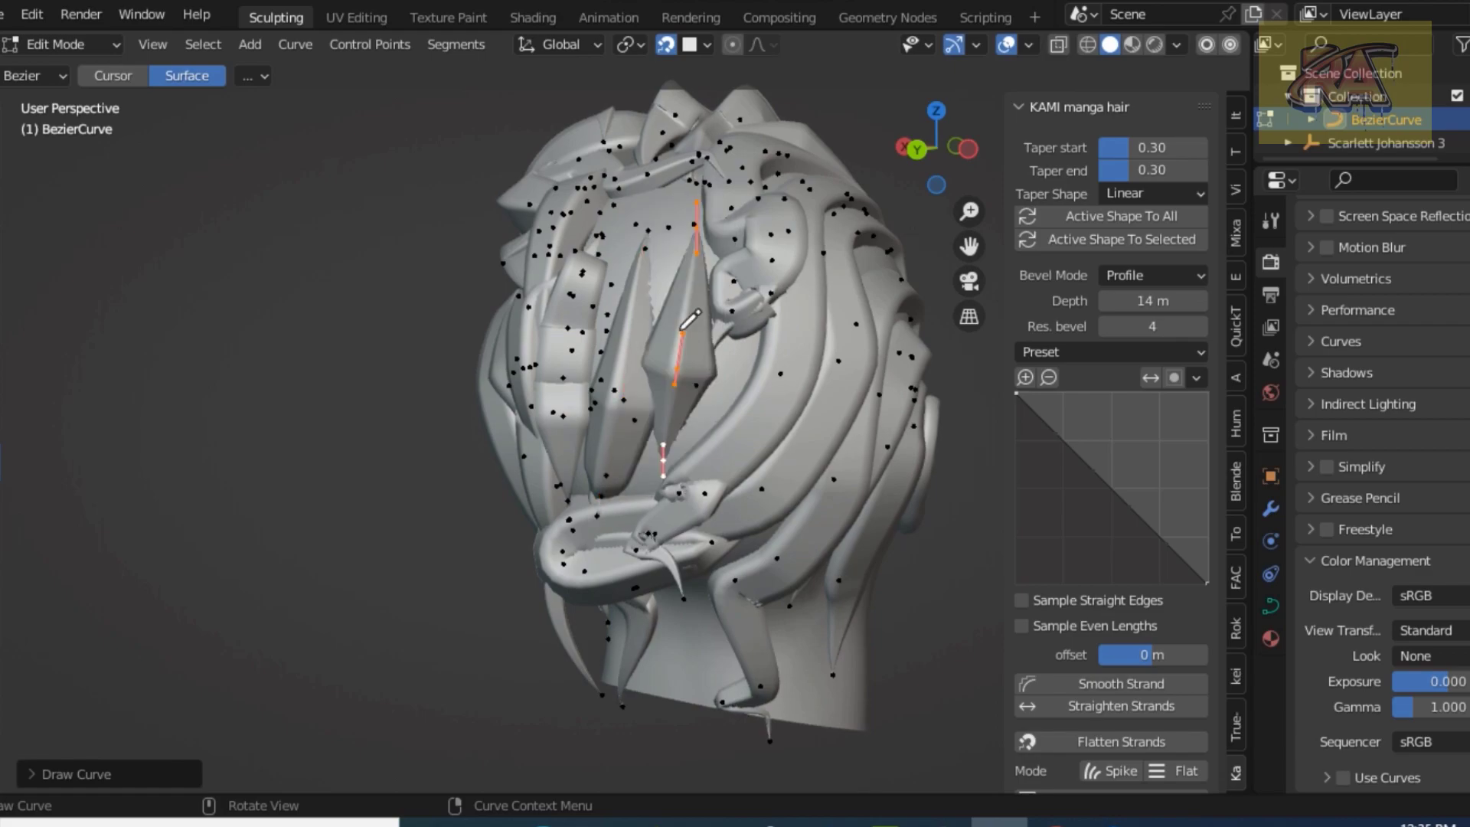
left_click_drag(687, 198, 536, 460)
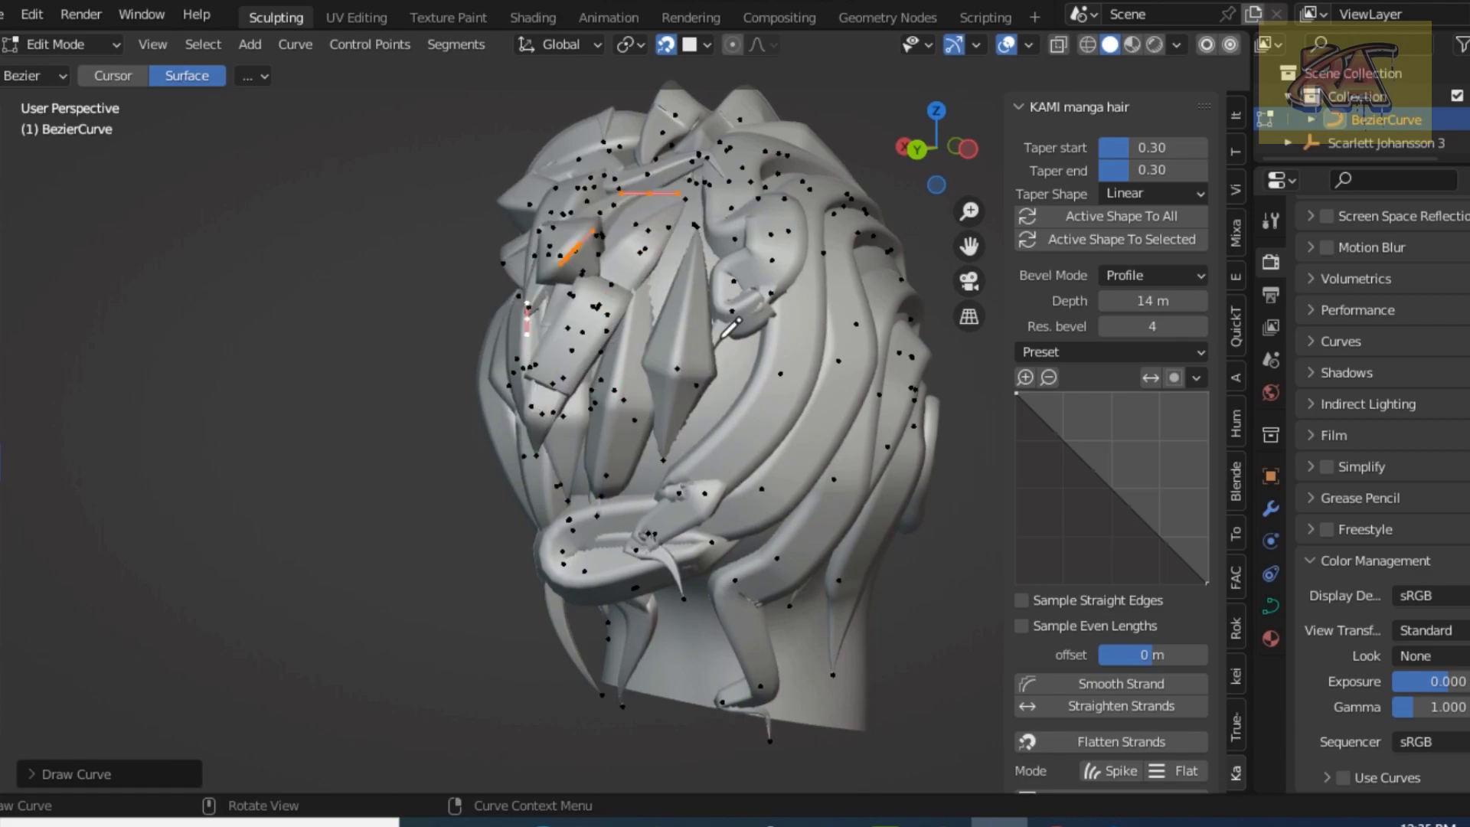
left_click_drag(732, 333, 693, 519)
left_click_drag(663, 452, 642, 545)
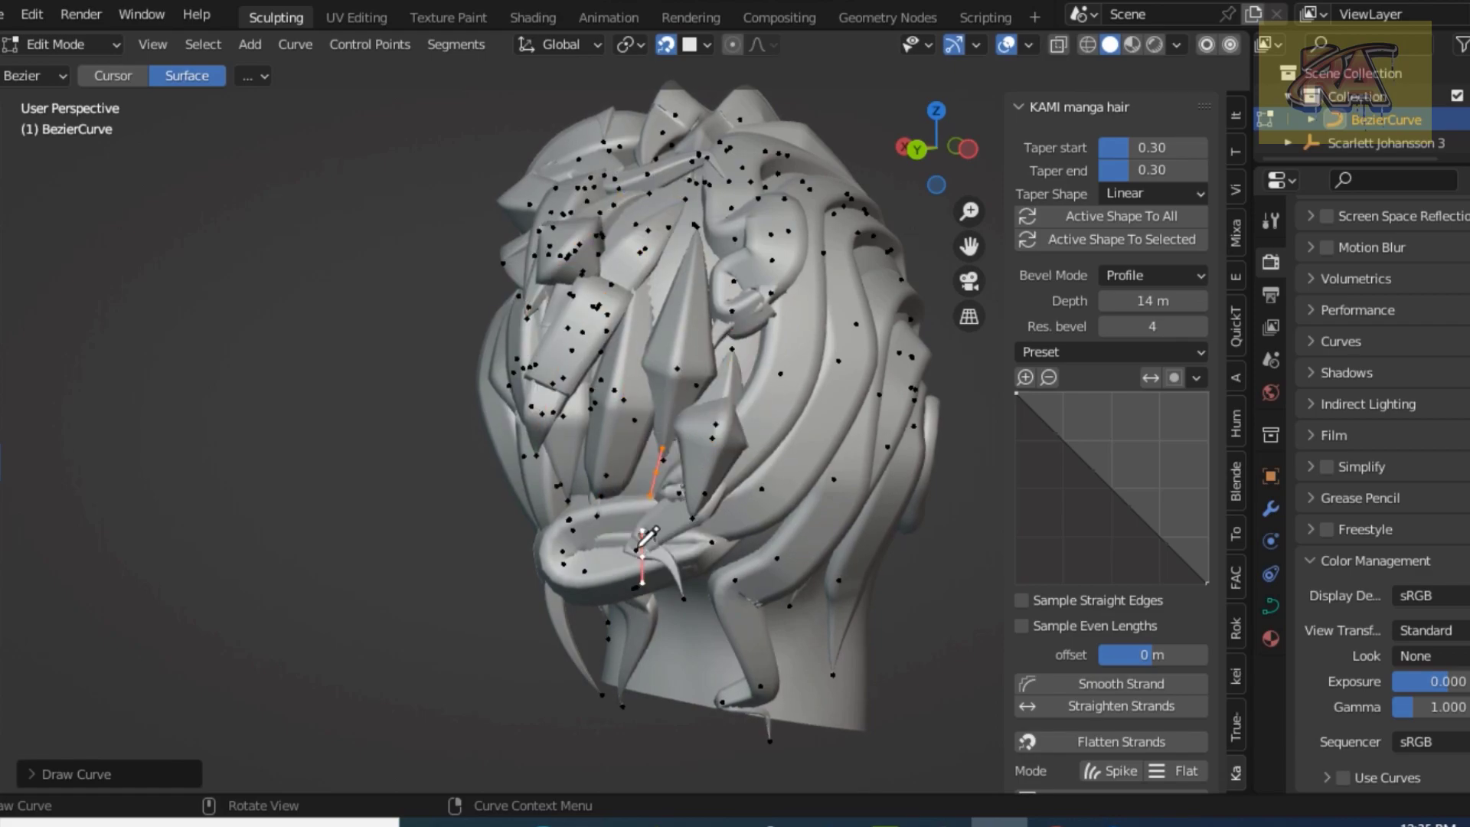
left_click_drag(700, 601, 701, 704)
left_click_drag(813, 590, 817, 692)
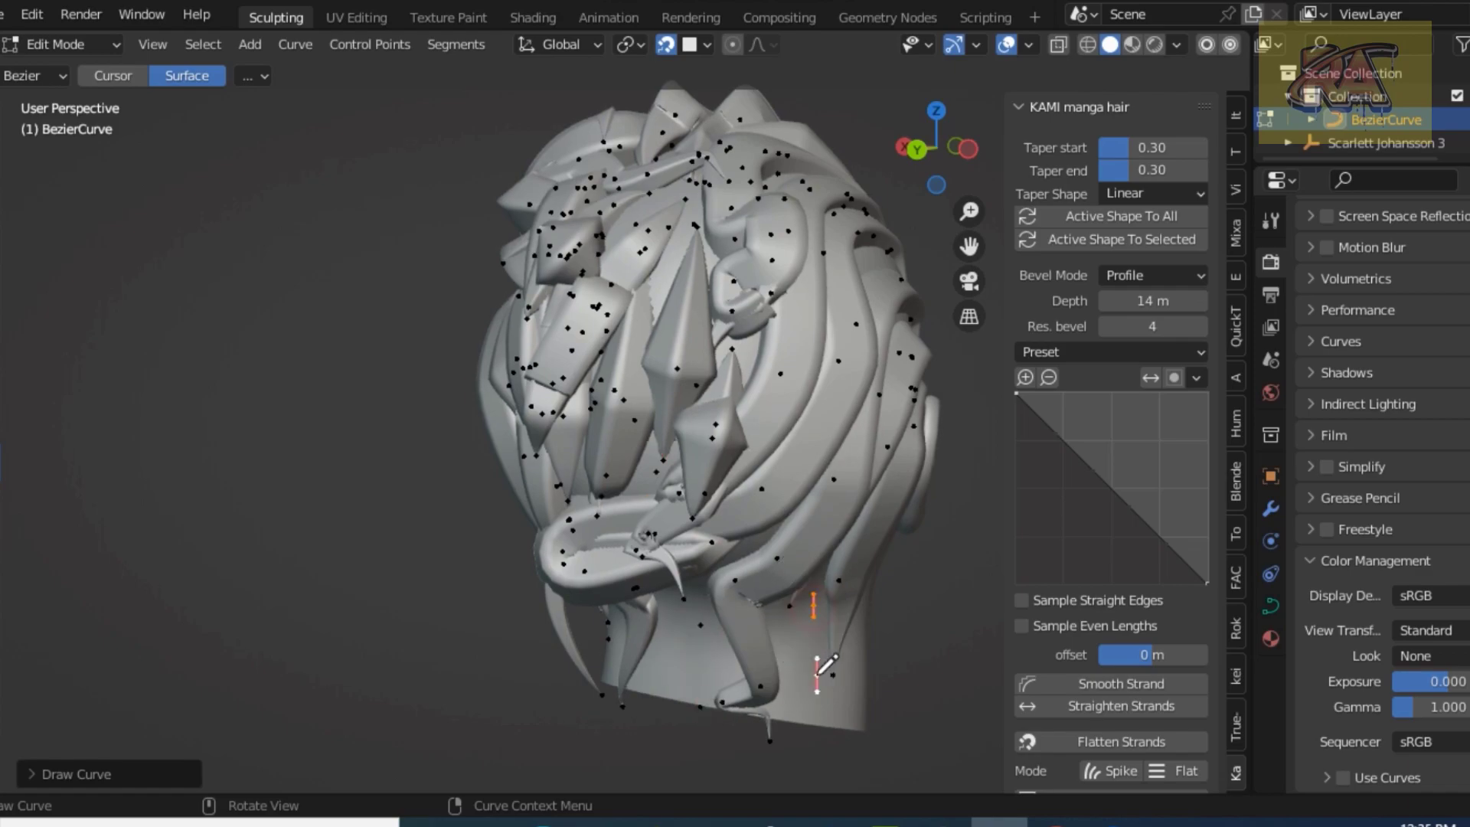
Step: Add strands along the side hair toward the temple and on the forehead hairline
mouse_move(932, 165)
left_mouse_down()
mouse_move(904, 170)
mouse_move(936, 149)
left_mouse_up()
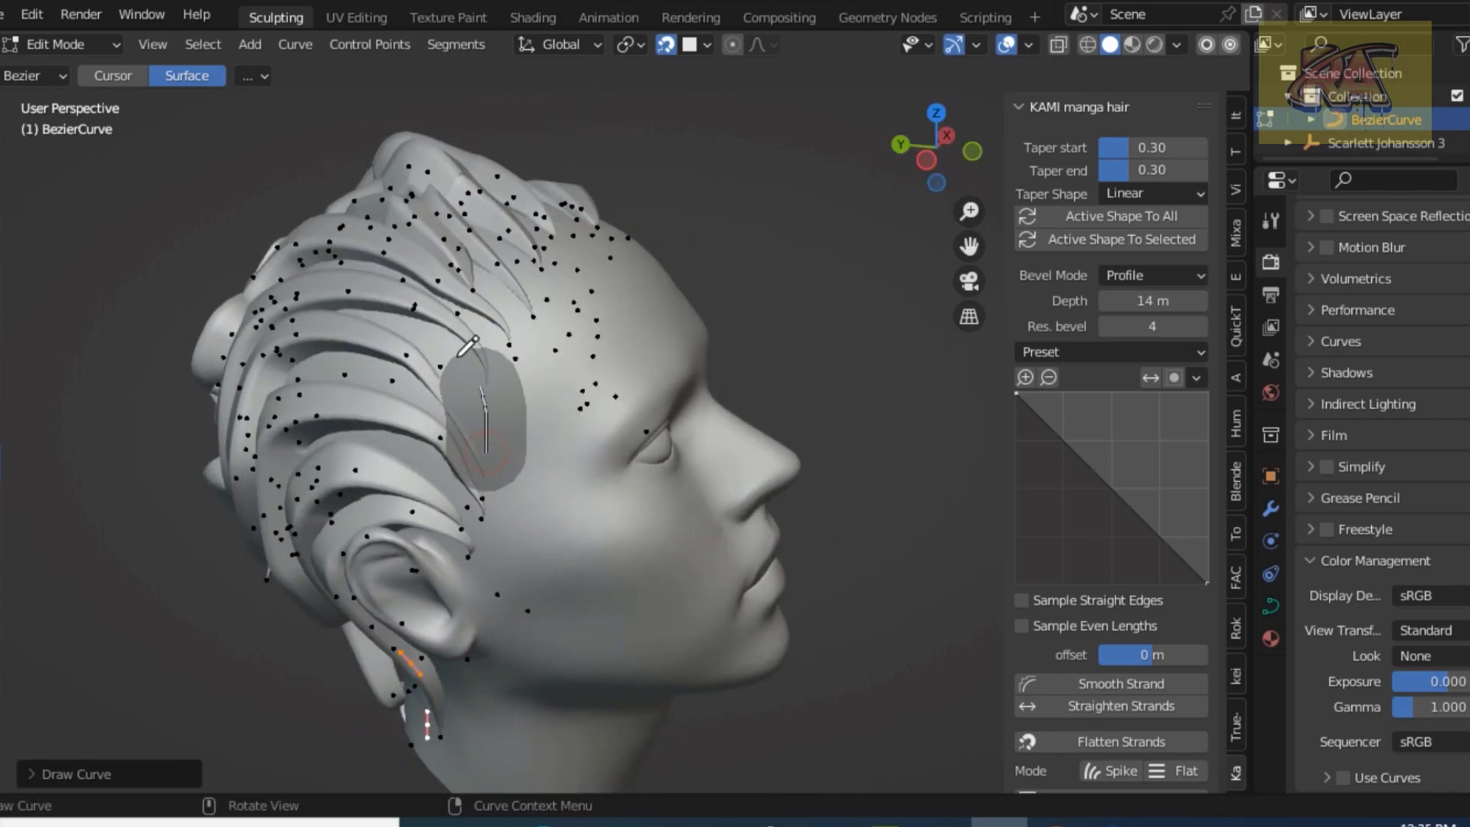
left_click_drag(486, 470, 339, 342)
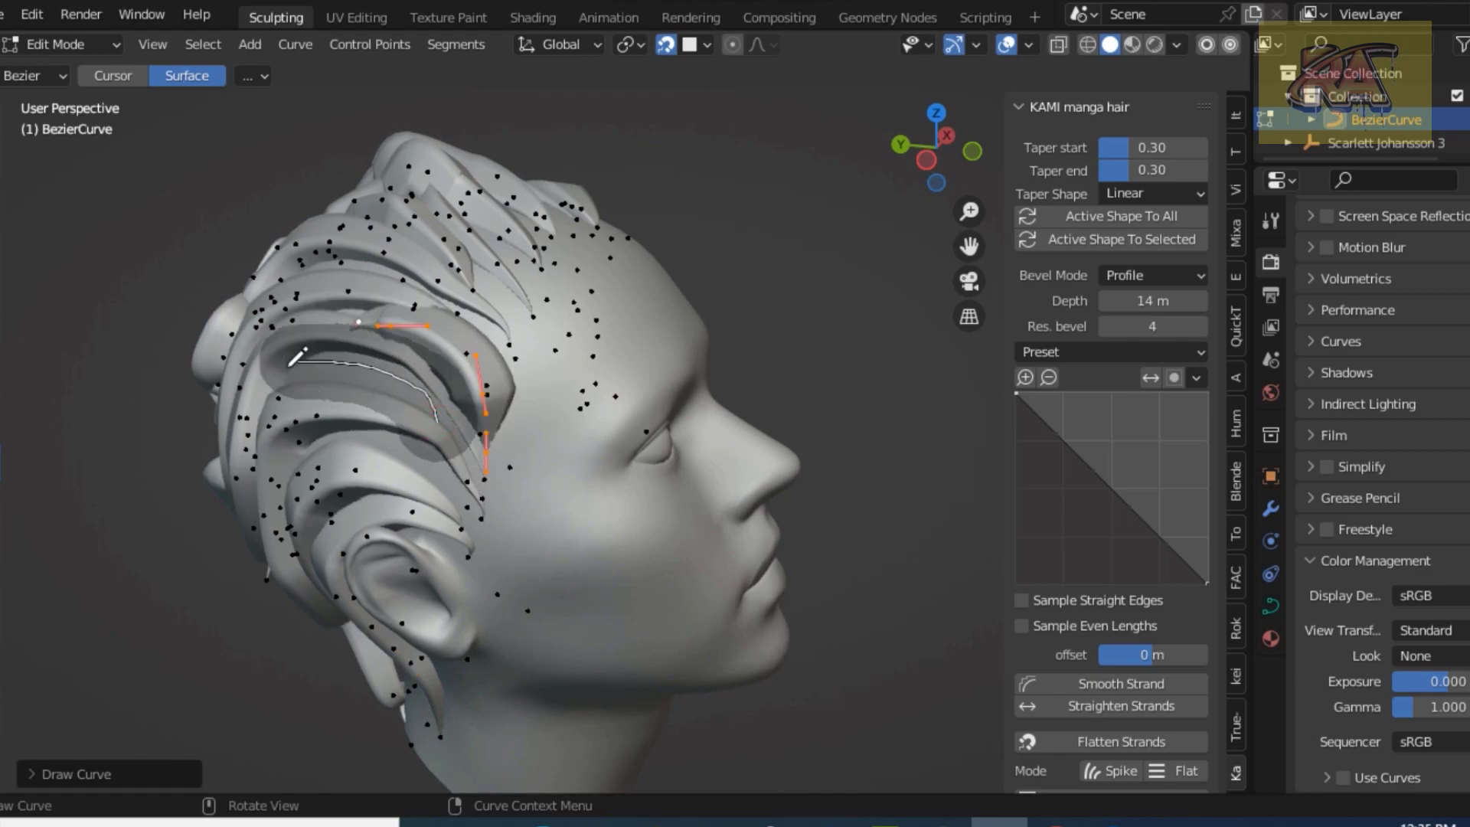
left_click_drag(448, 478, 297, 450)
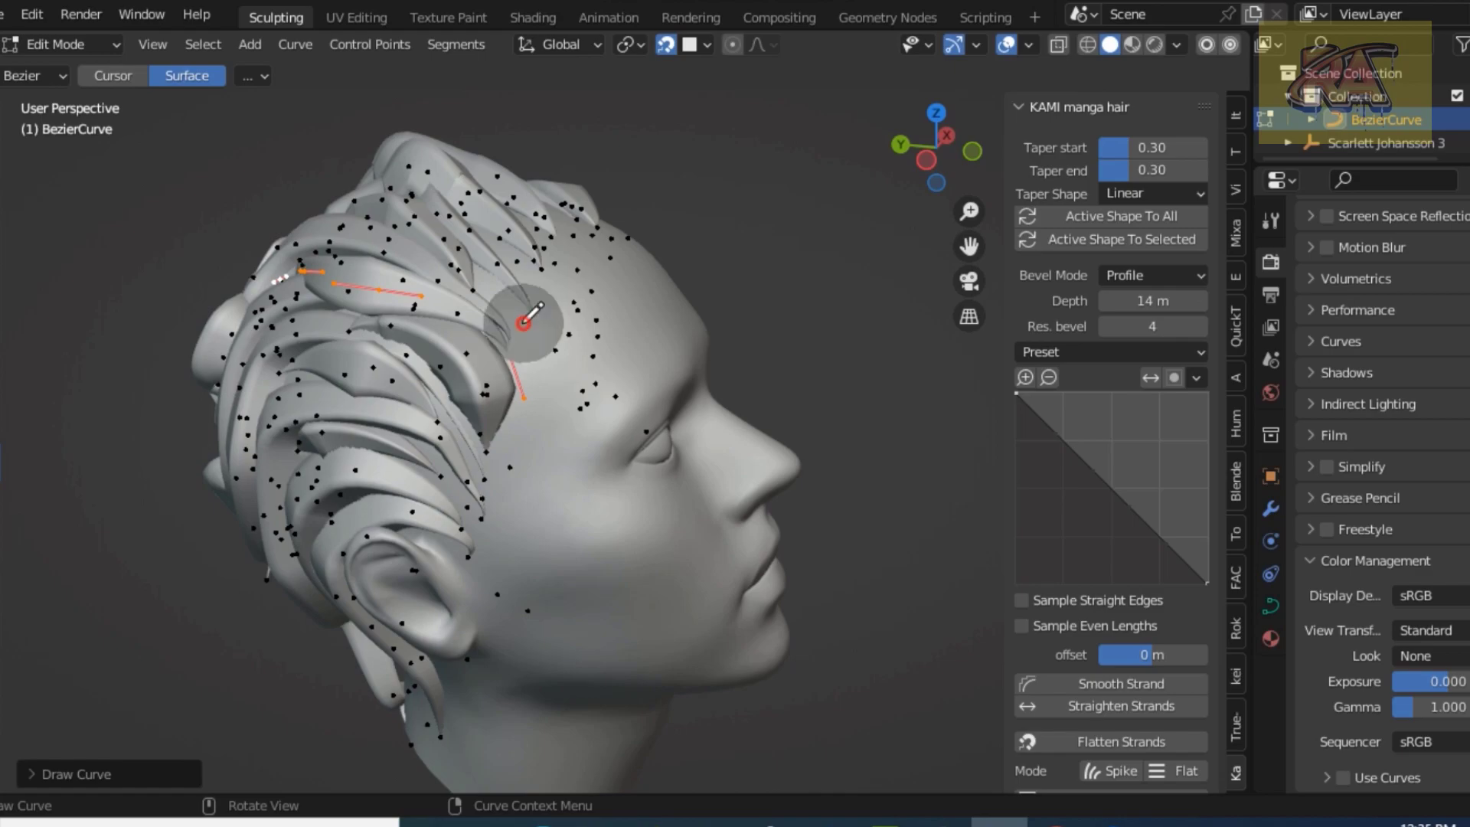
left_click_drag(540, 339, 340, 234)
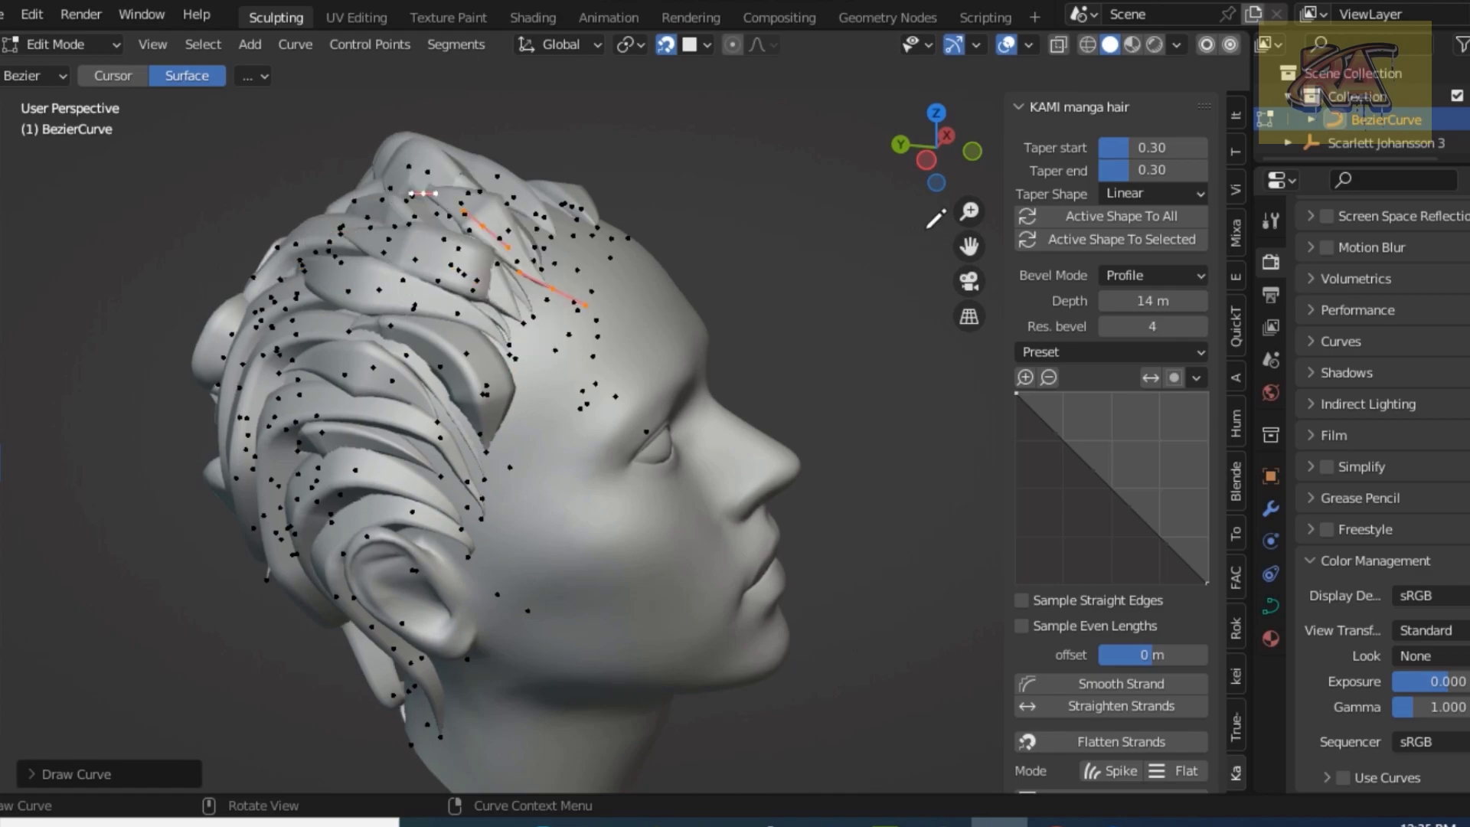
mouse_move(937, 165)
left_mouse_down()
mouse_move(896, 169)
mouse_move(880, 153)
left_mouse_up()
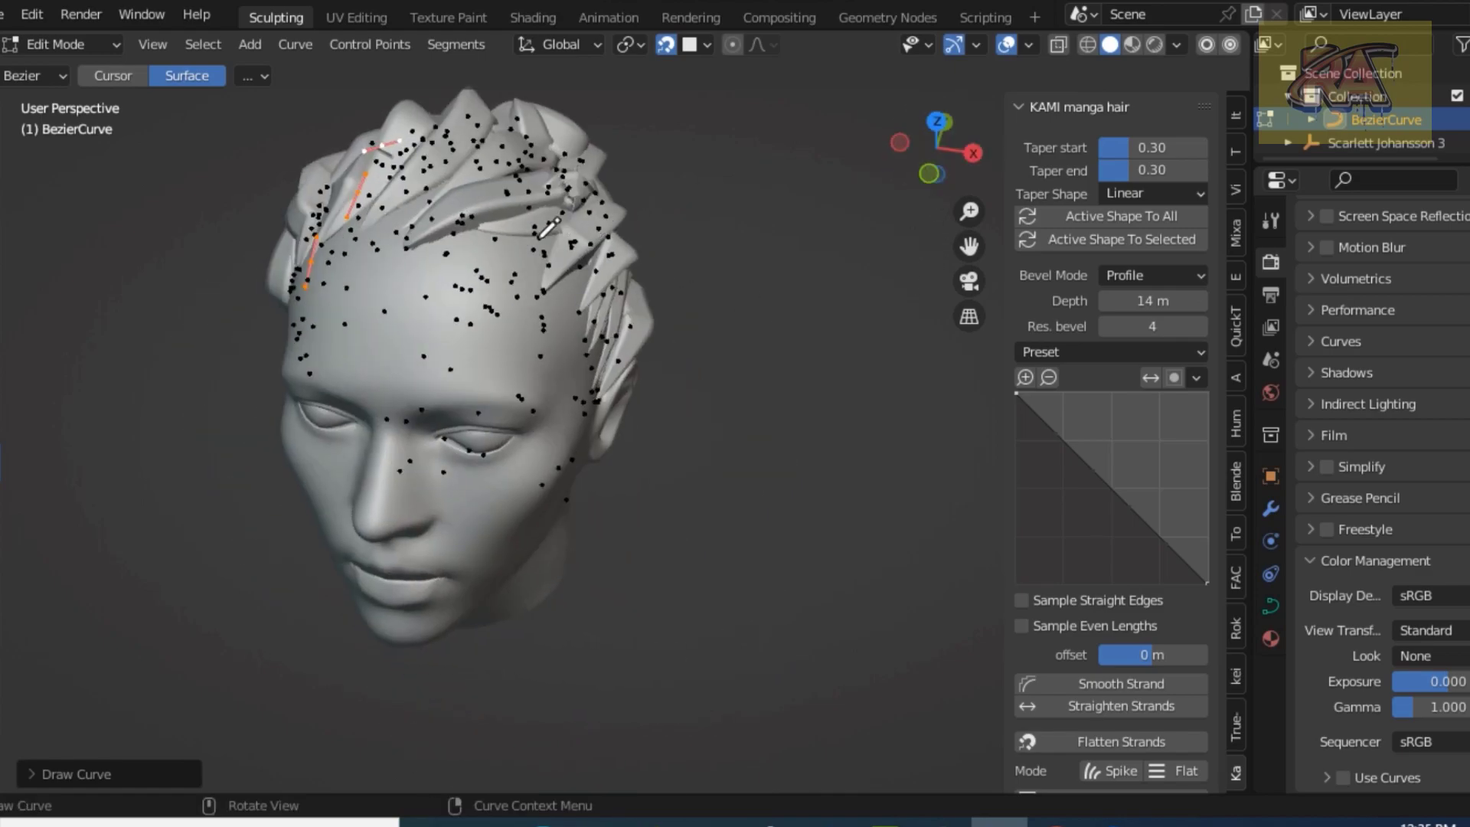
left_click_drag(453, 286, 502, 262)
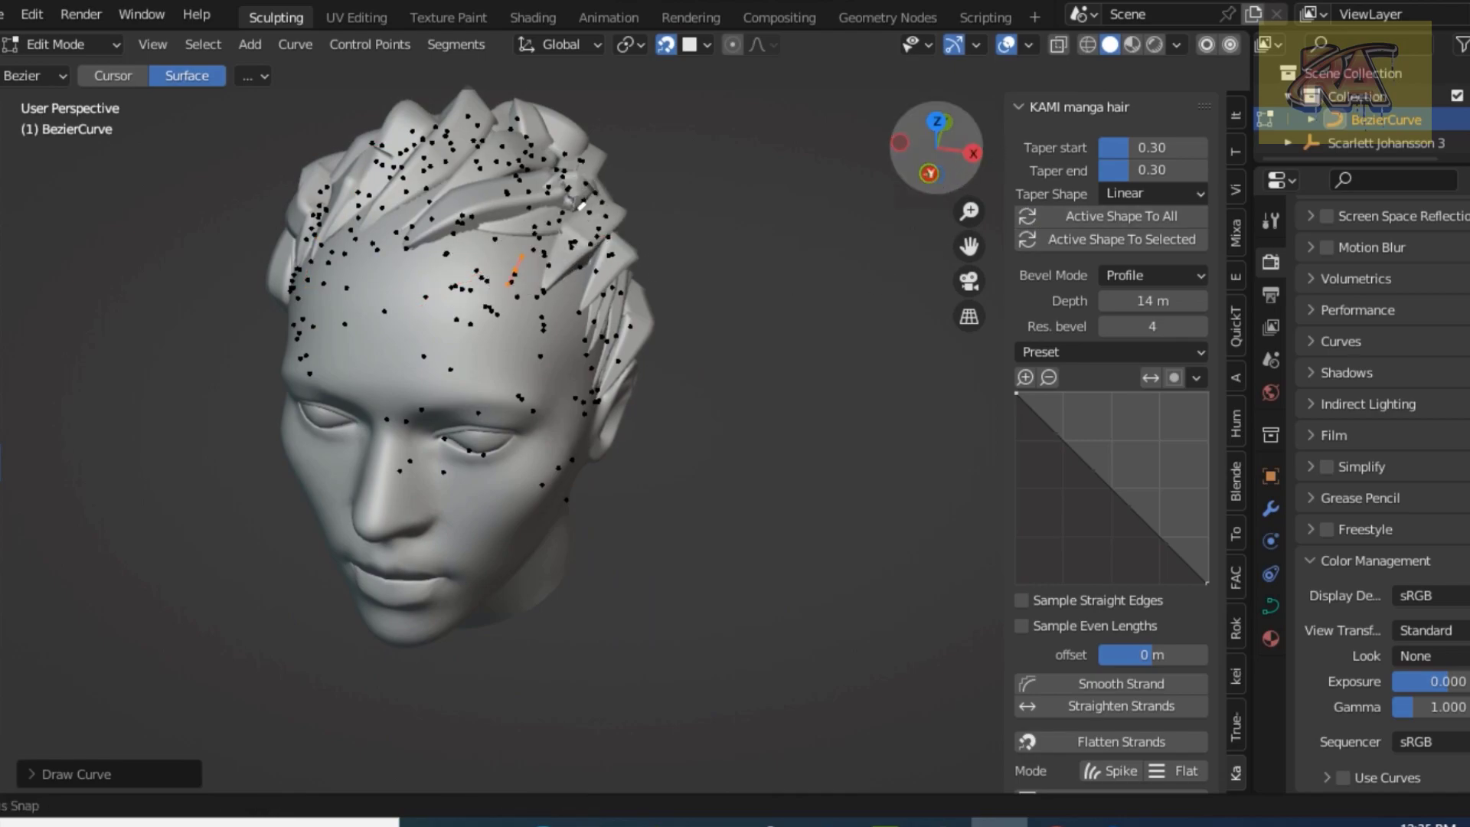
Step: Add short strands on the forehead and near the temple, undoing the last stray strand
mouse_move(934, 145)
left_mouse_down()
mouse_move(936, 184)
mouse_move(697, 305)
left_mouse_up()
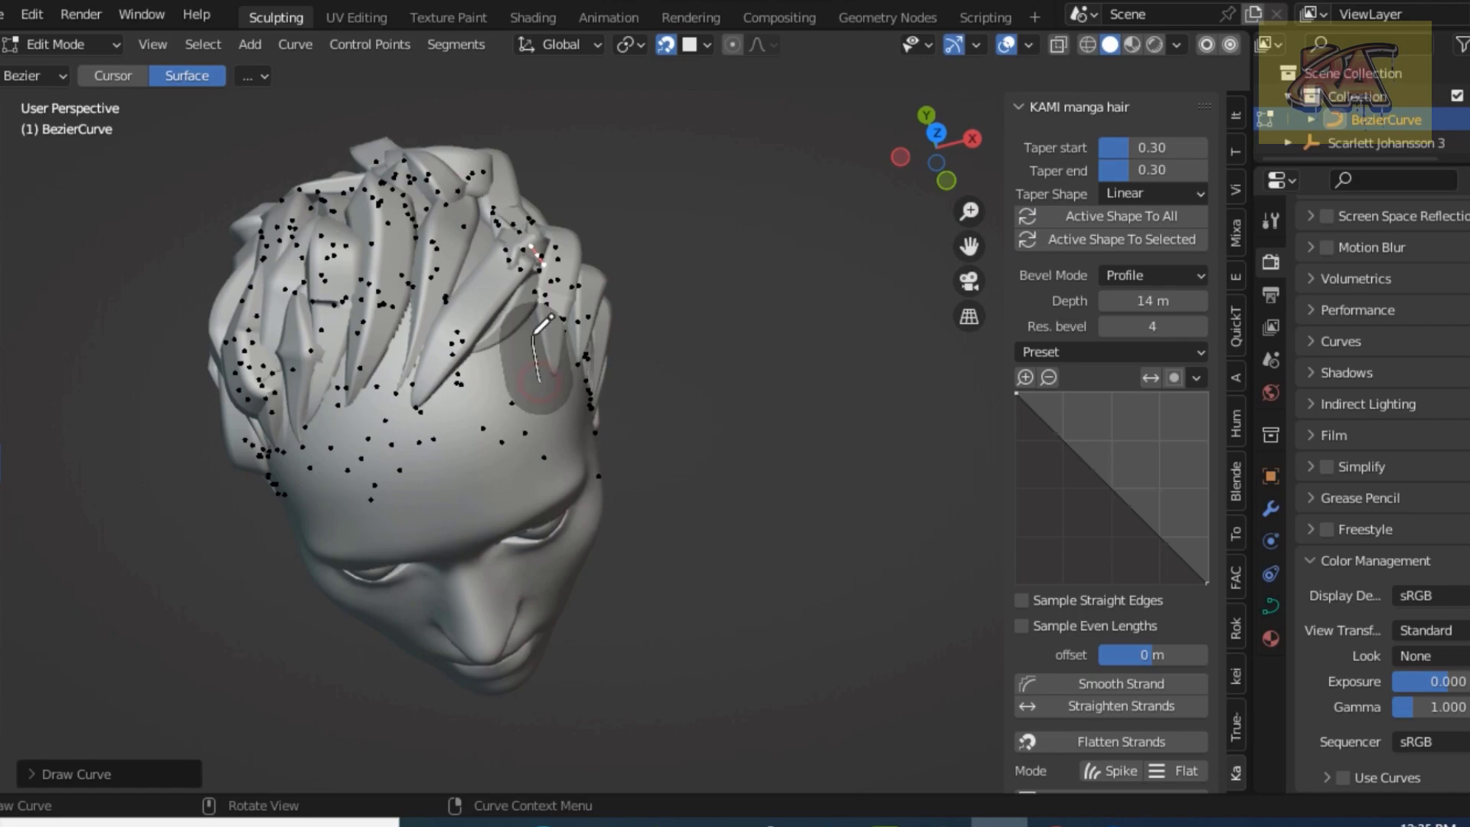
left_click_drag(470, 410, 499, 366)
left_click_drag(561, 404, 601, 302)
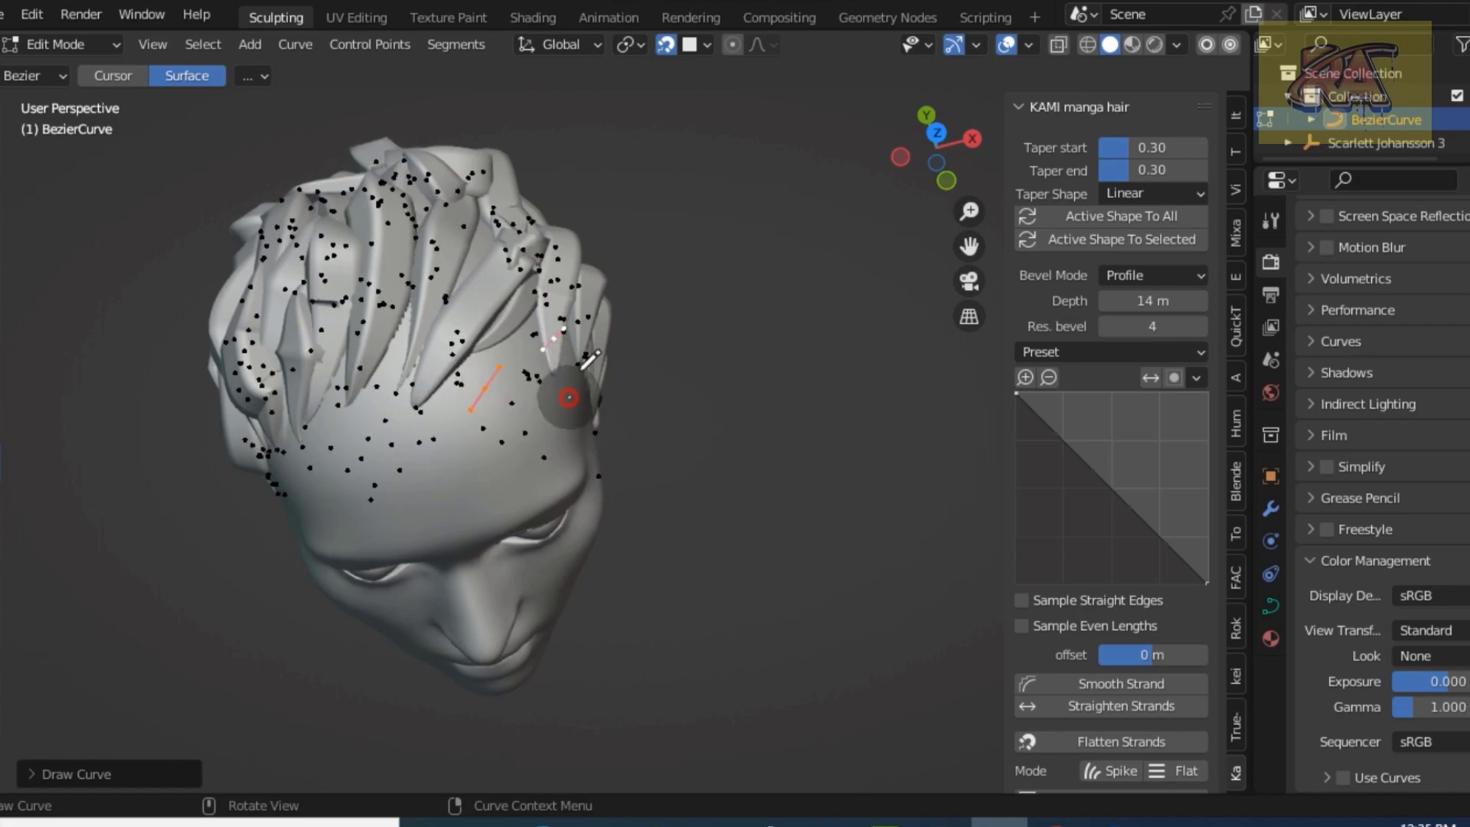
left_click_drag(941, 186, 489, 408)
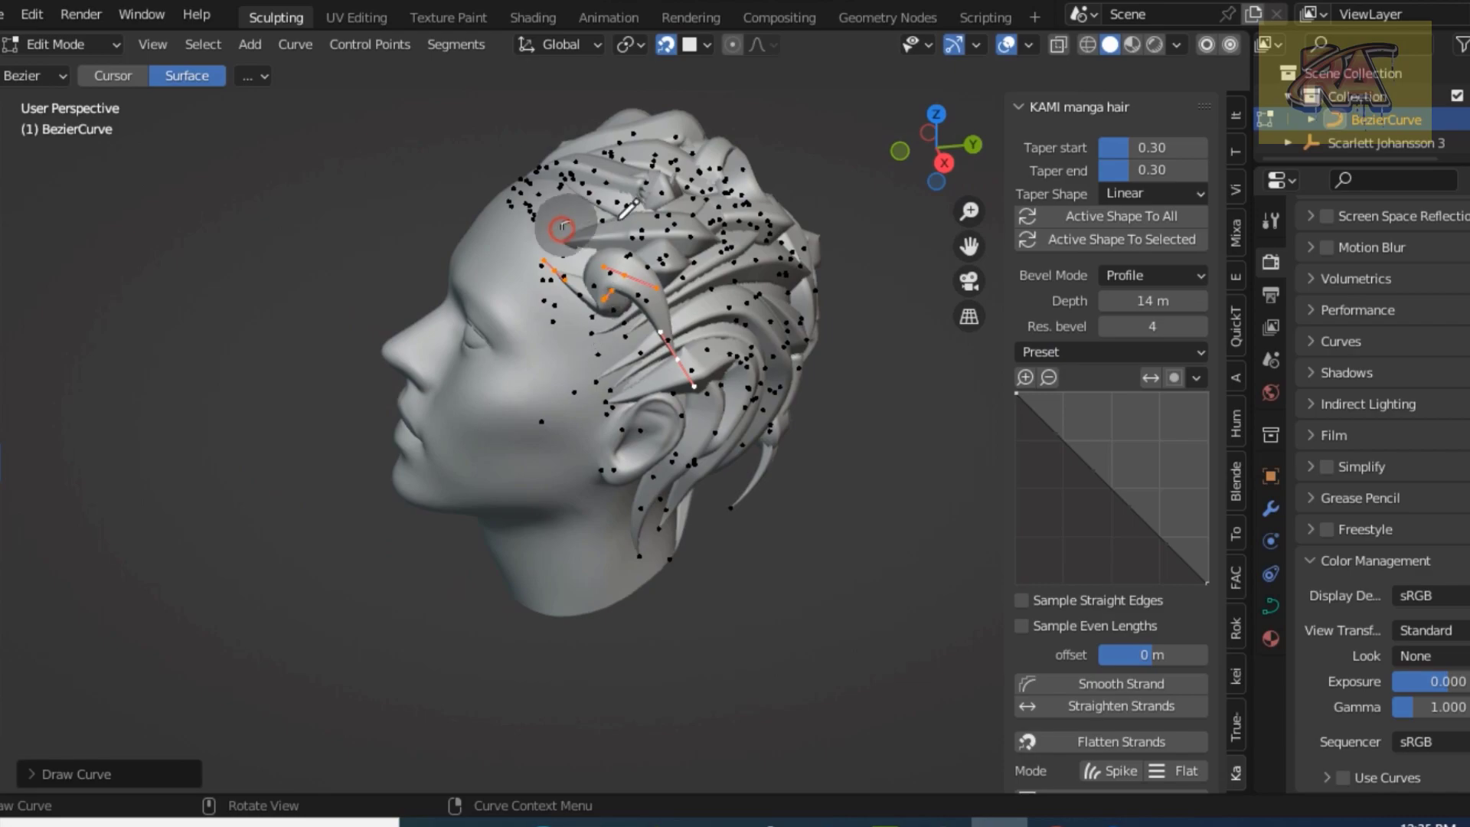
left_click_drag(562, 244, 571, 232)
key("ctrl+z")
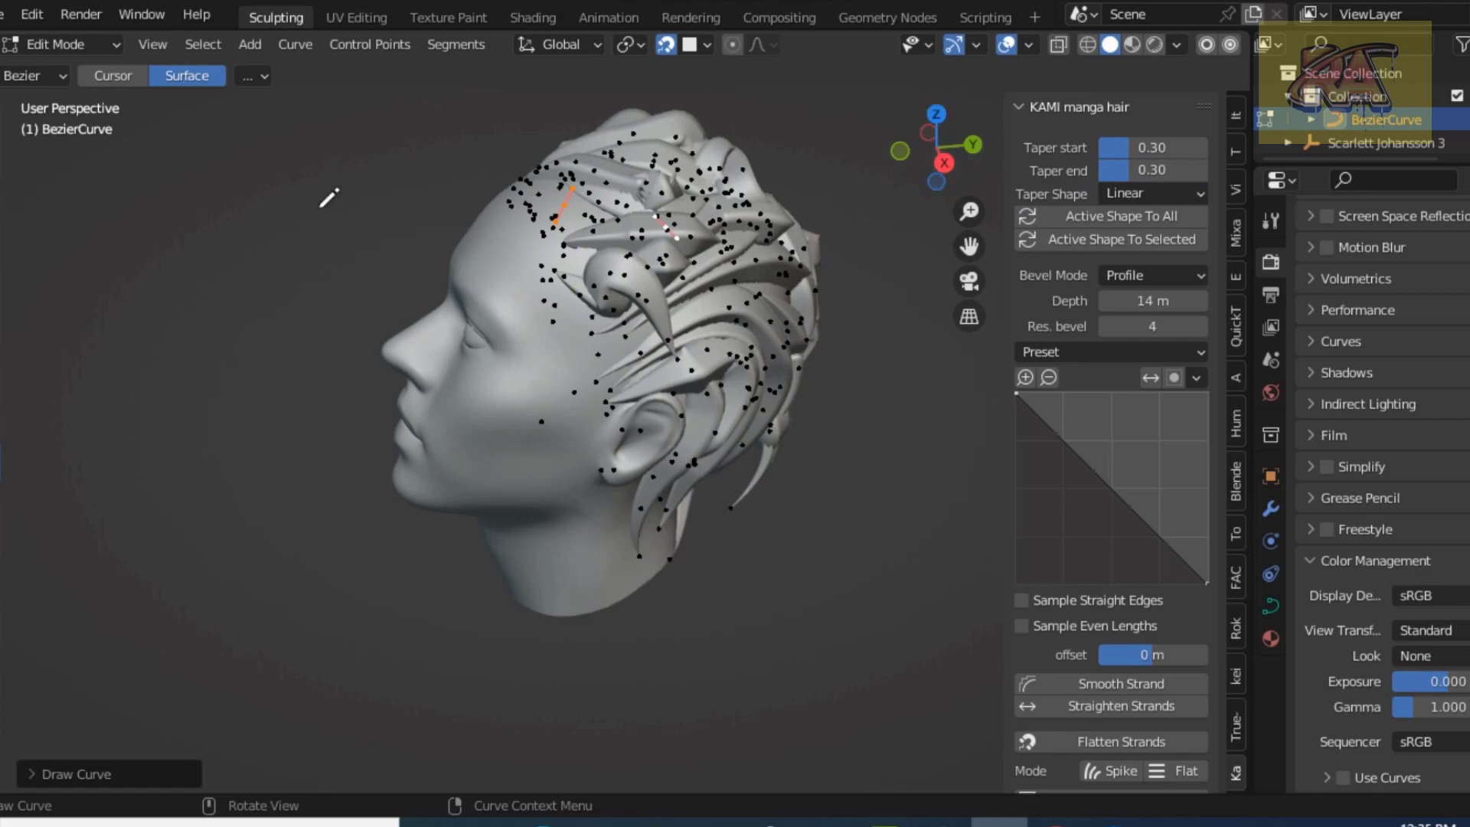
Step: Deselect the hair curves and orbit to a near-front view of the head
key("w")
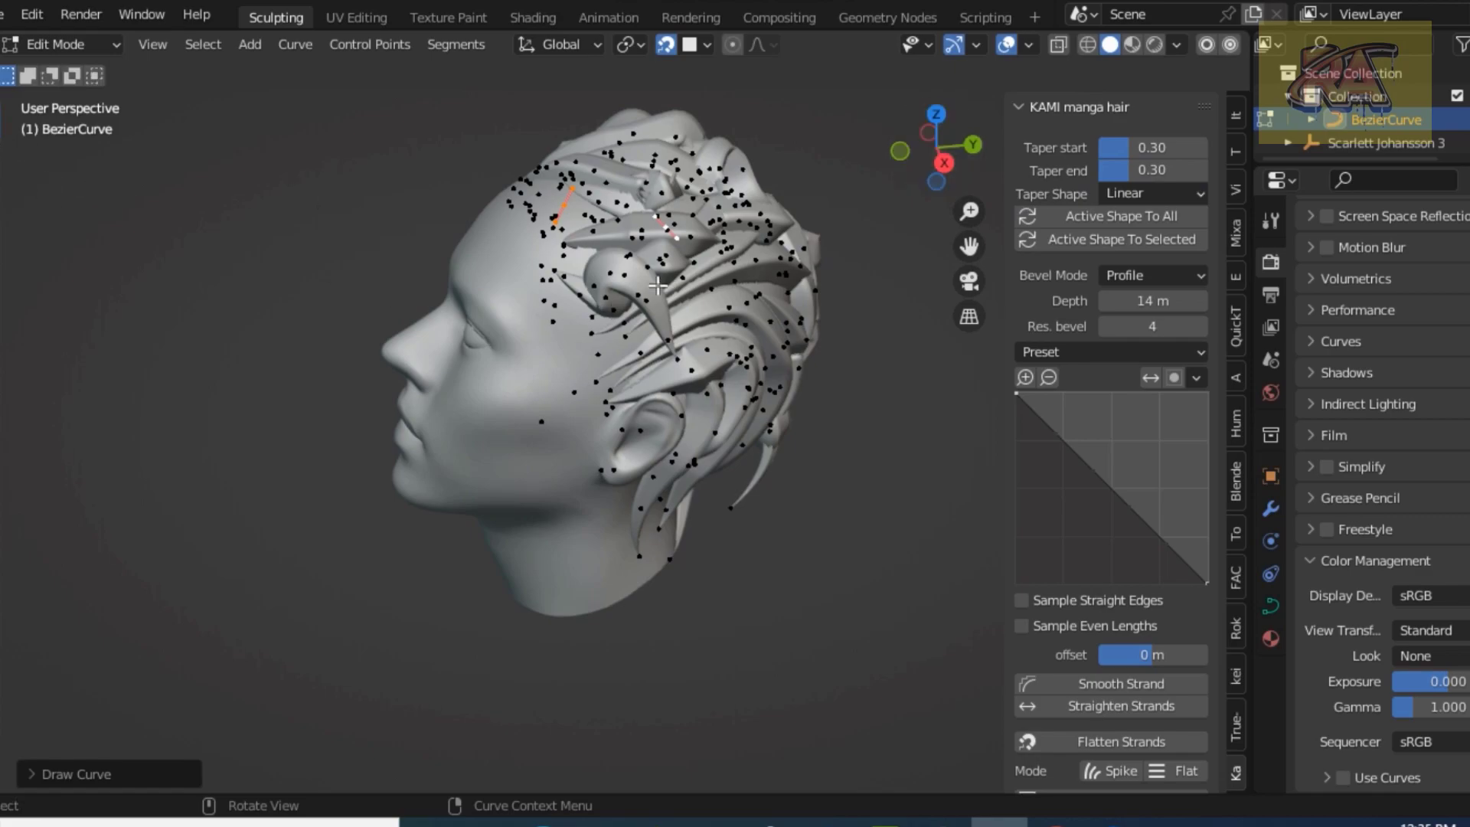
left_click(652, 284)
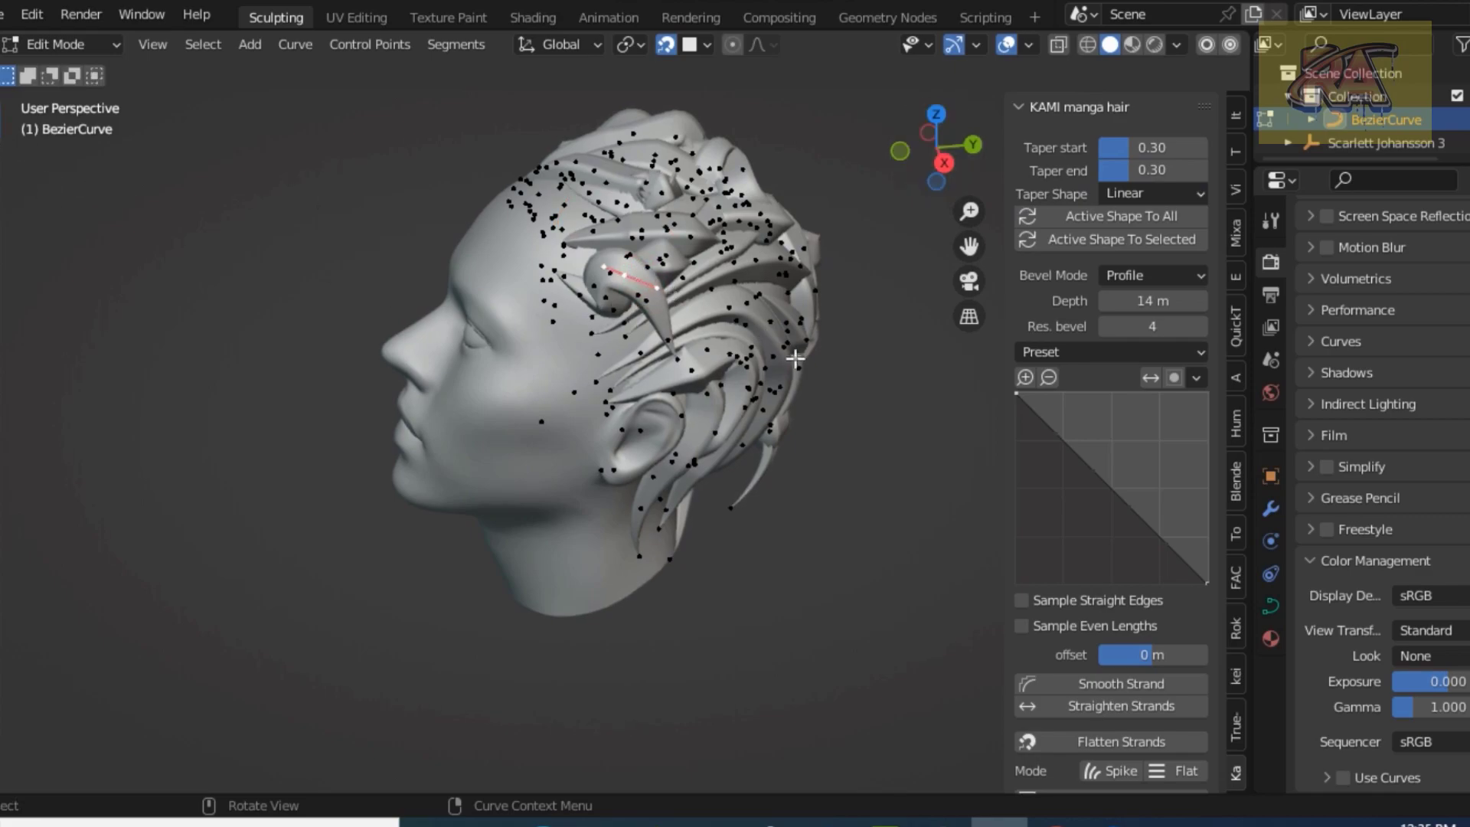
mouse_move(942, 154)
left_mouse_down()
mouse_move(903, 157)
mouse_move(940, 148)
left_mouse_up()
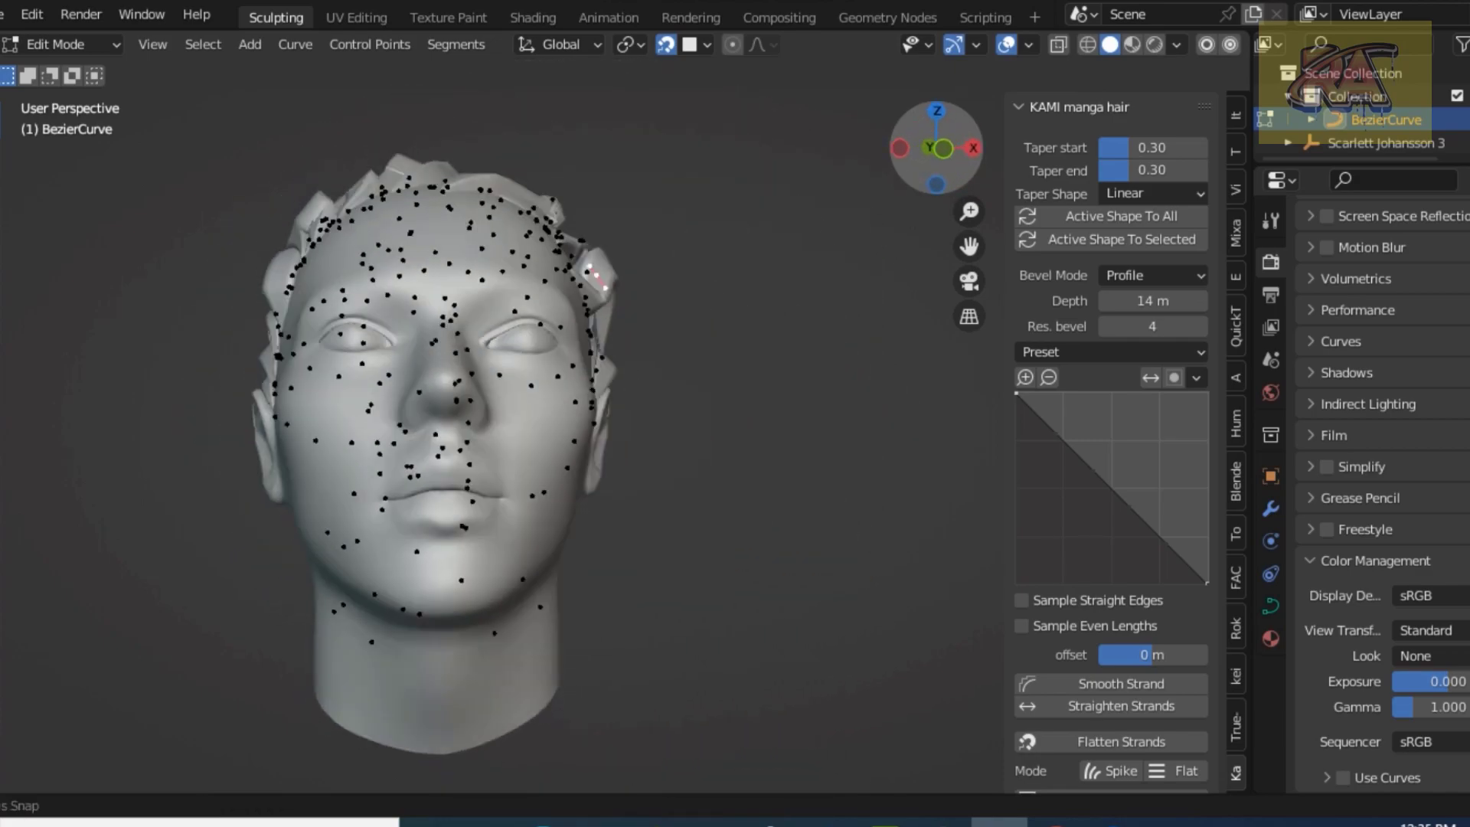
left_click_drag(937, 149, 941, 154)
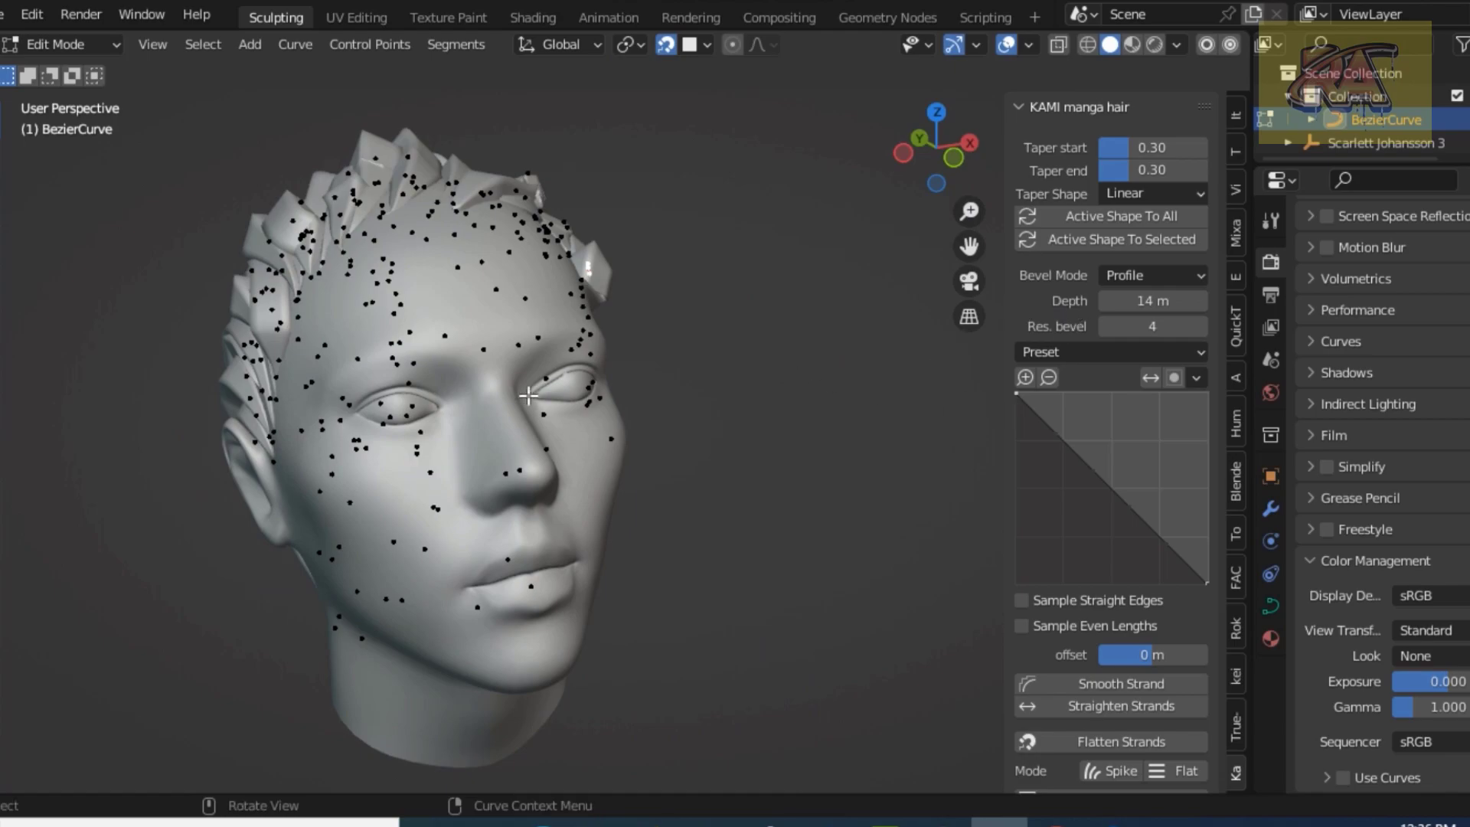
left_click_drag(938, 157, 767, 512)
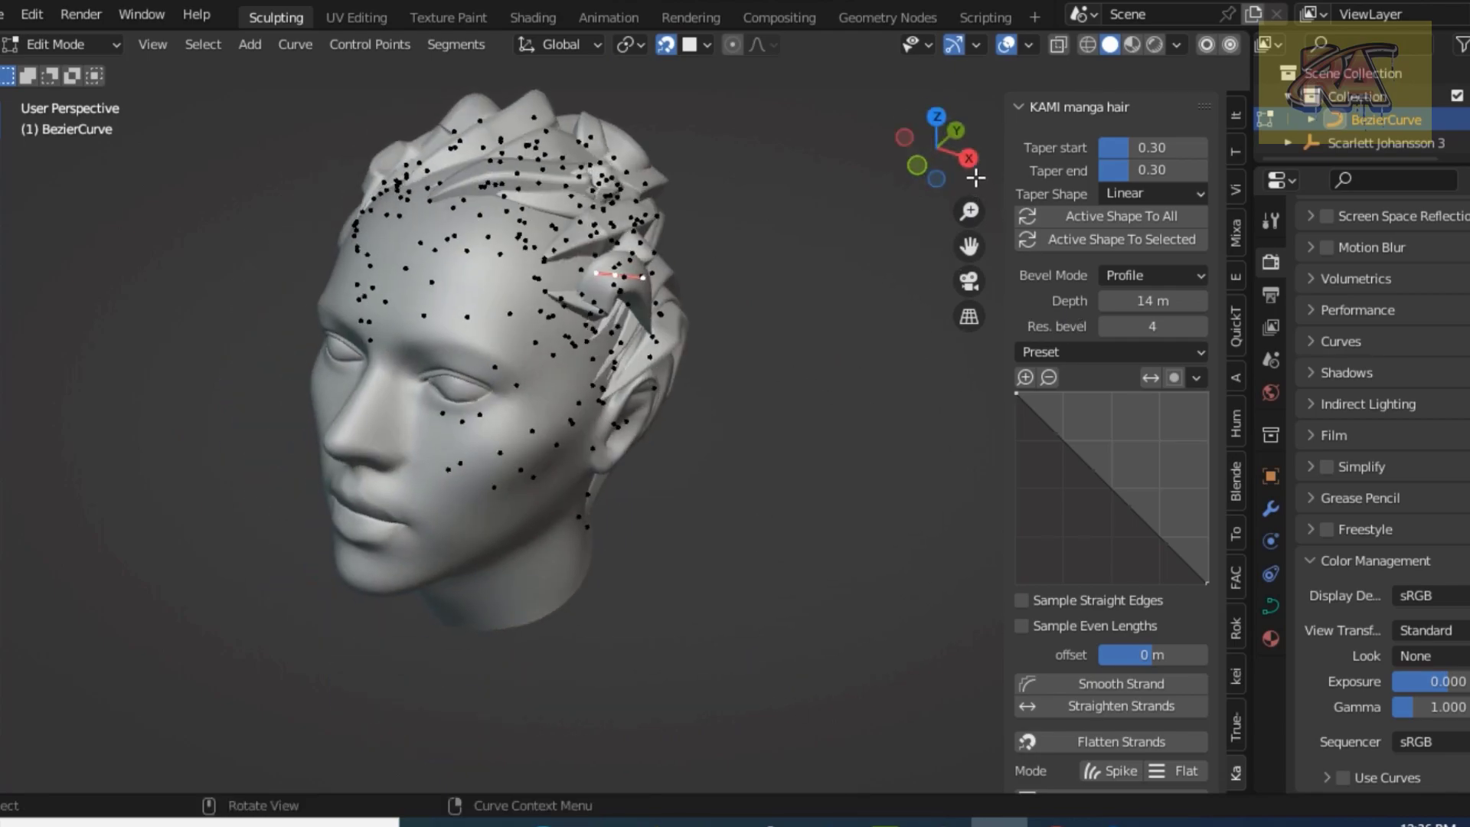
left_click_drag(975, 177, 1018, 199)
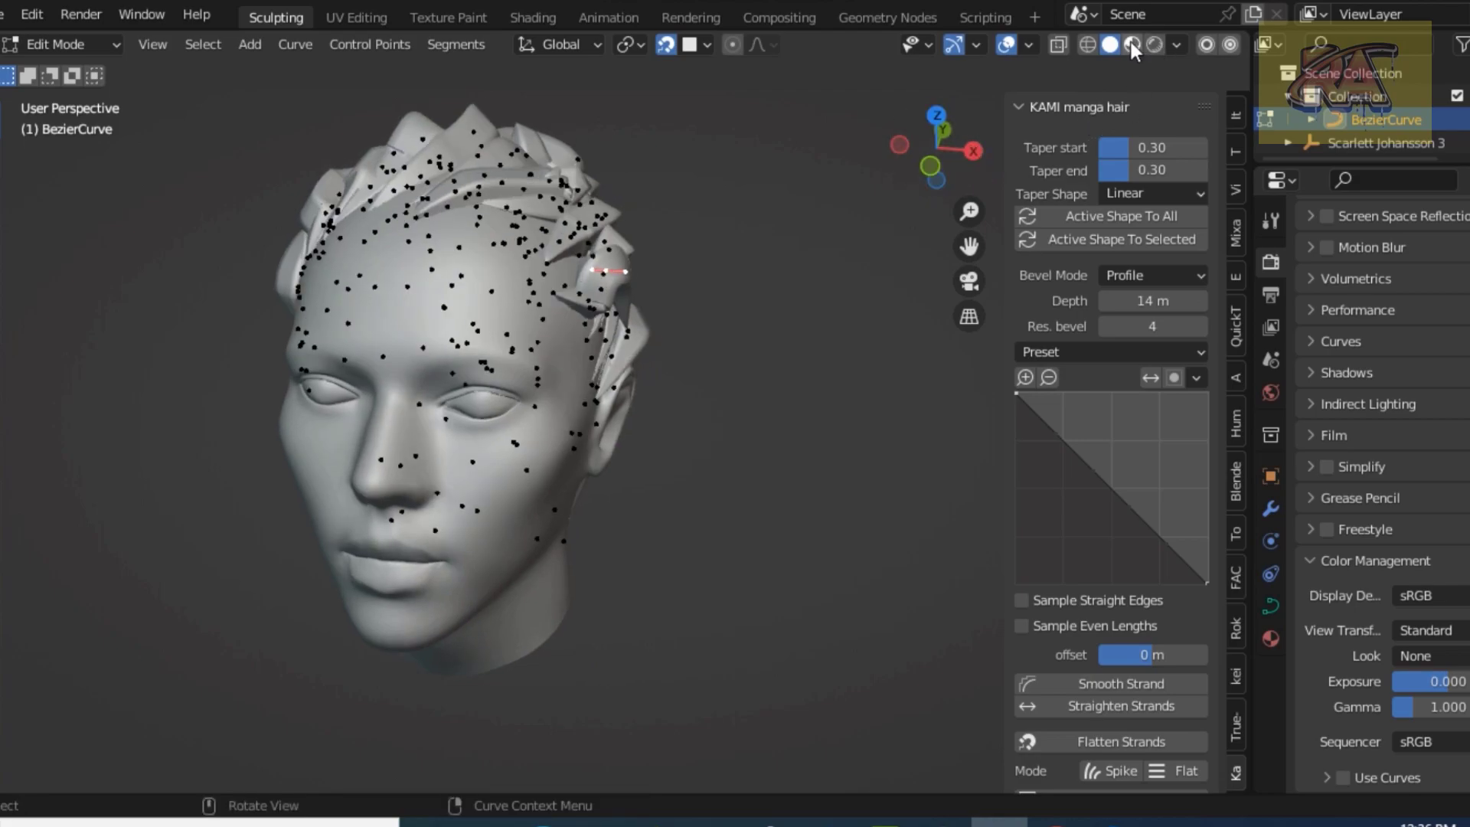
Step: Switch to Material Preview shading to show the skin texture, then view the hair from behind
left_click(1131, 44)
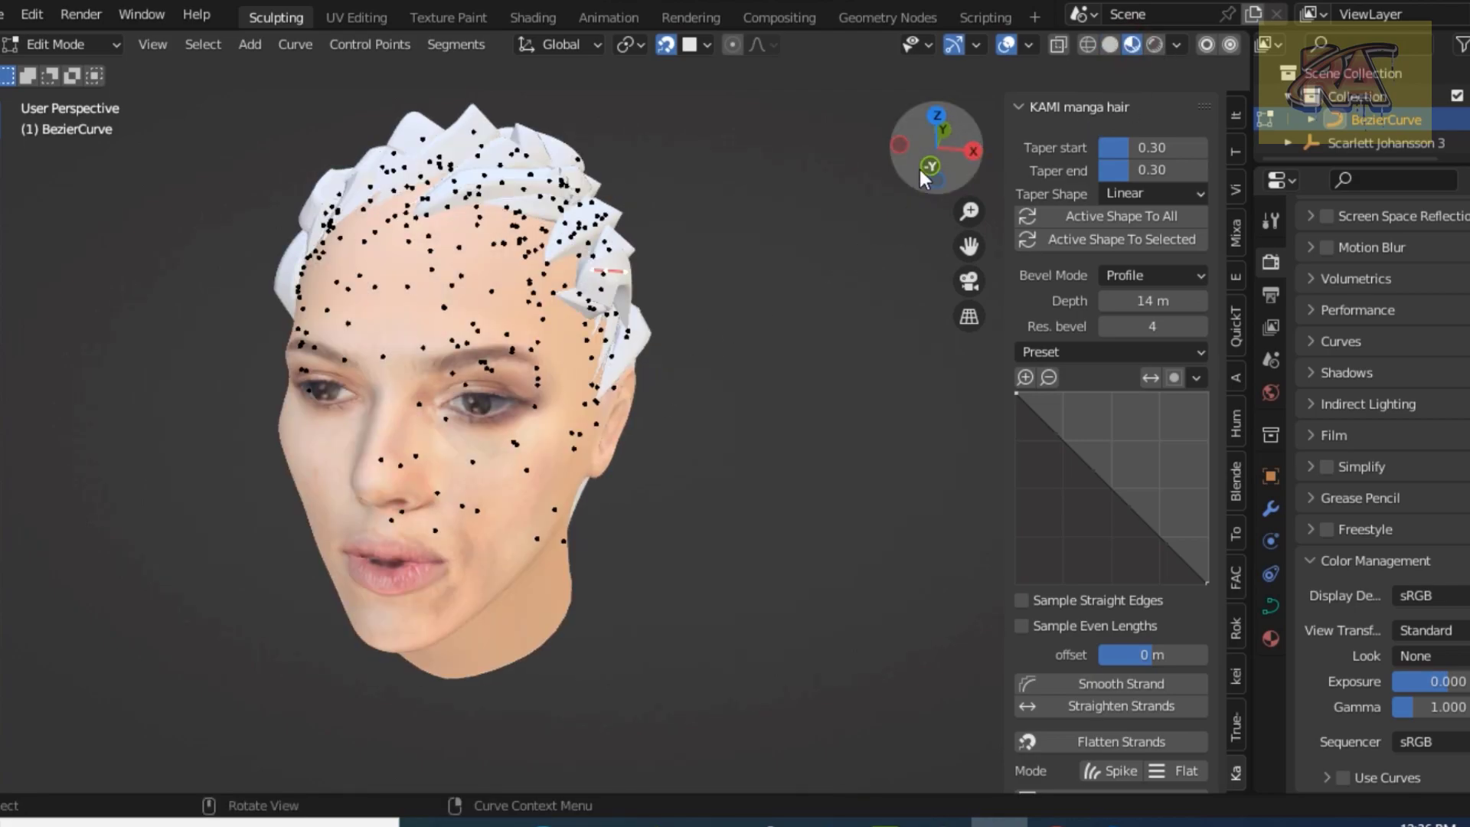
mouse_move(935, 157)
left_mouse_down()
mouse_move(911, 164)
mouse_move(988, 164)
left_mouse_up()
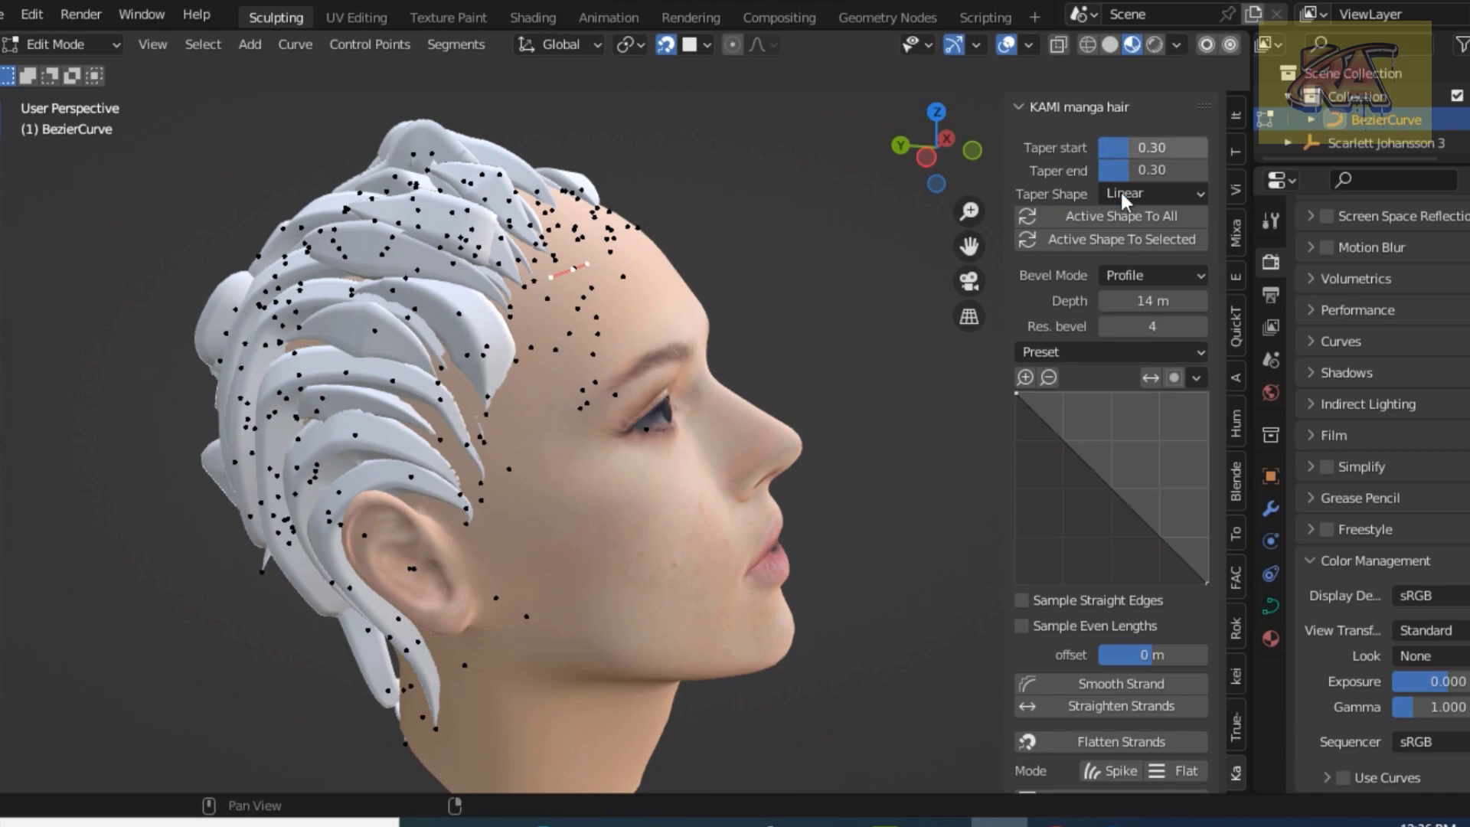
scroll(1115, 689, "down", 2)
scroll(1110, 750, "down", 1)
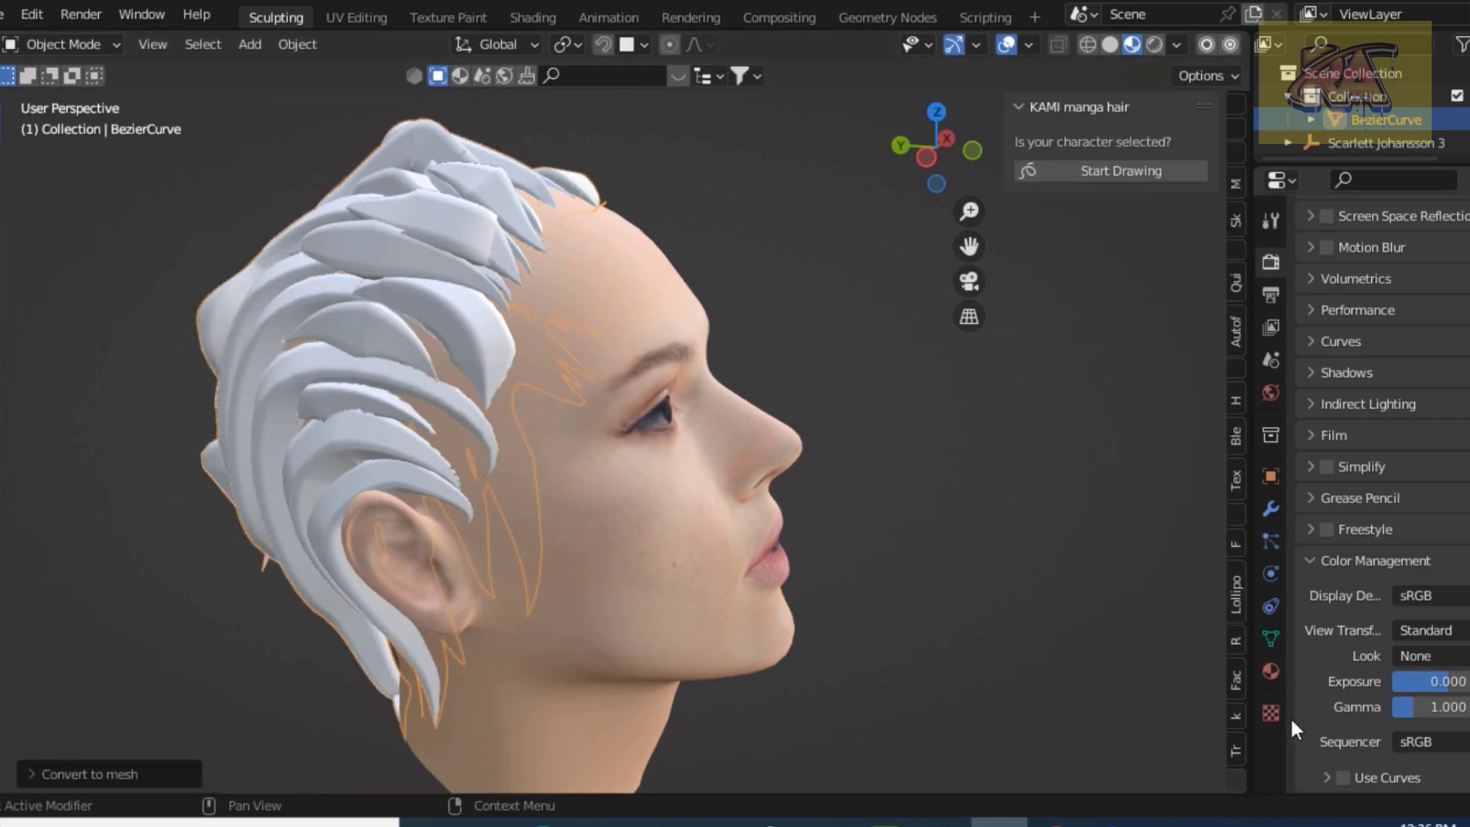
Step: Add a new material to the hair and set its base colour to near-black (V 0.042)
left_click(1270, 670)
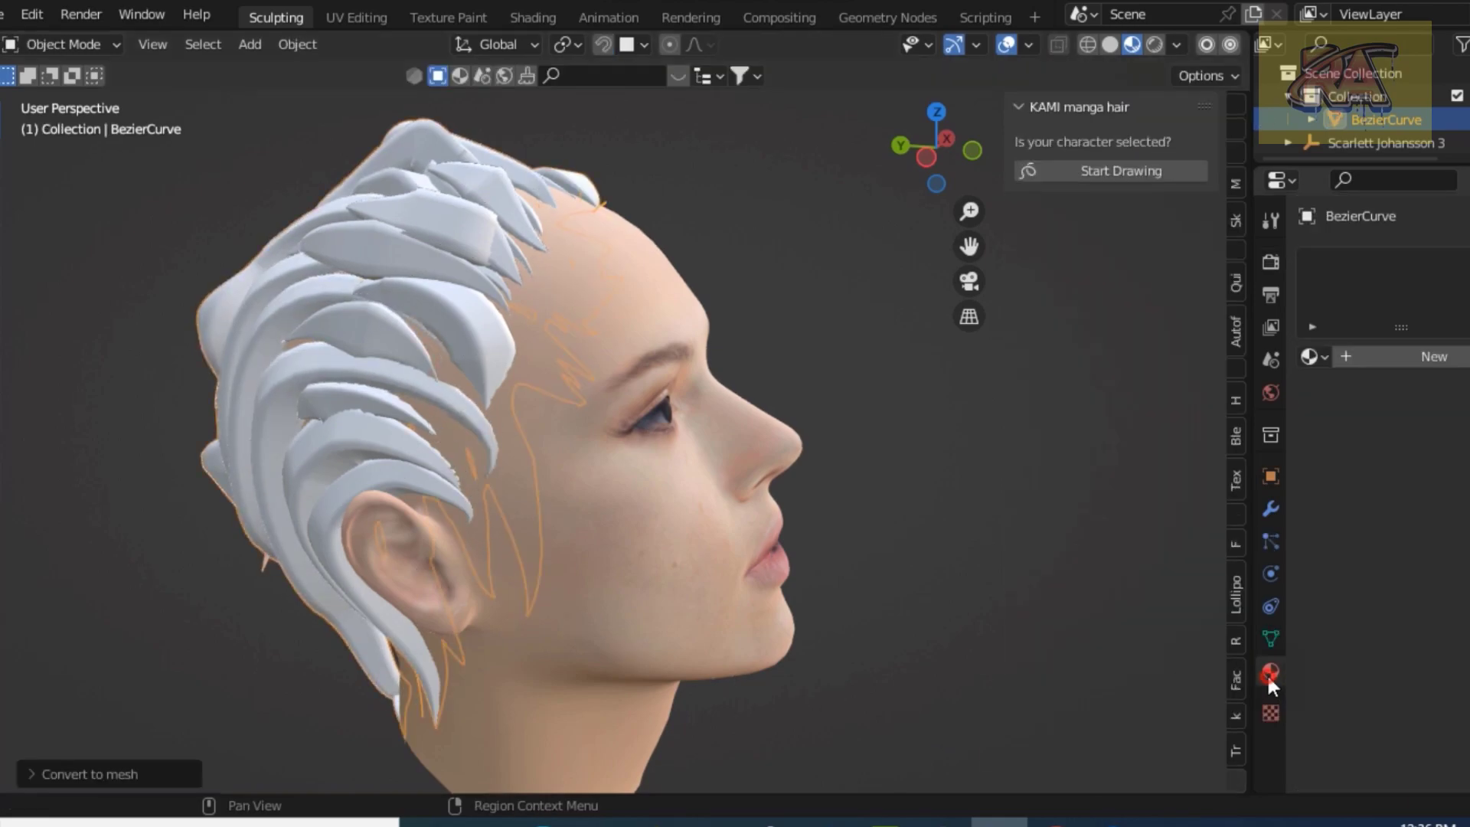
left_click(1398, 352)
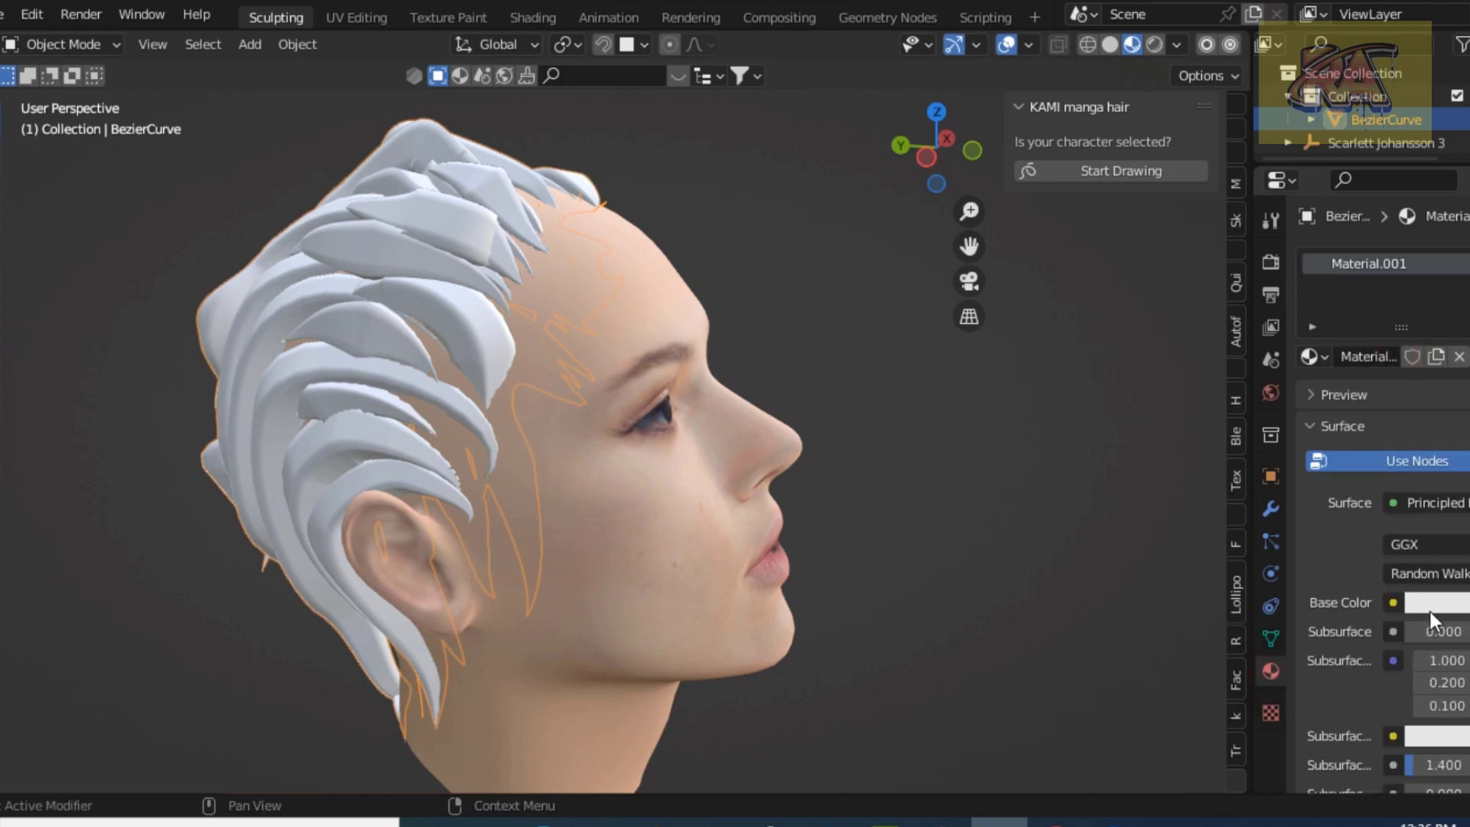
left_click(1427, 602)
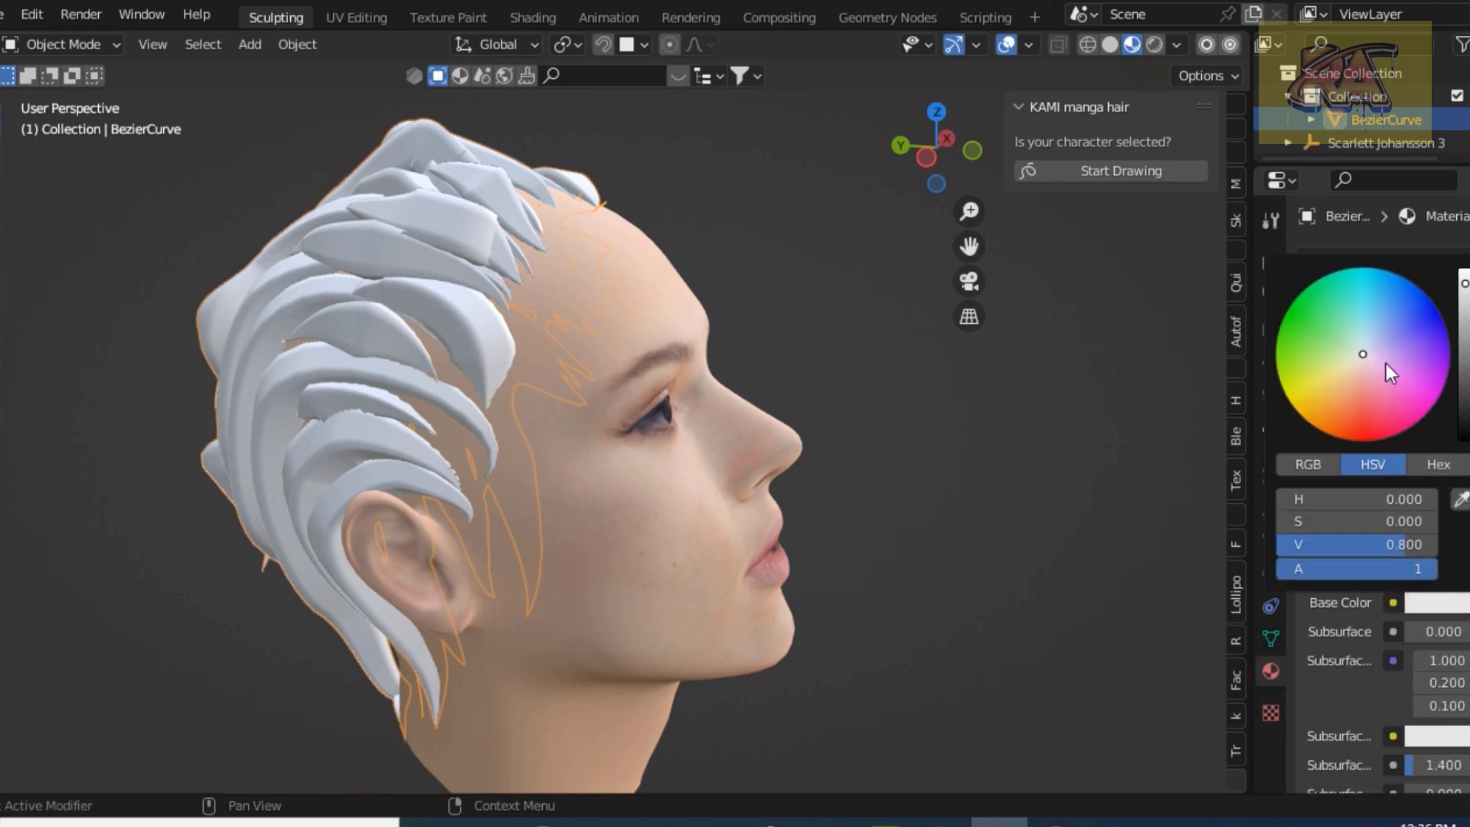
left_click_drag(1464, 280, 1464, 438)
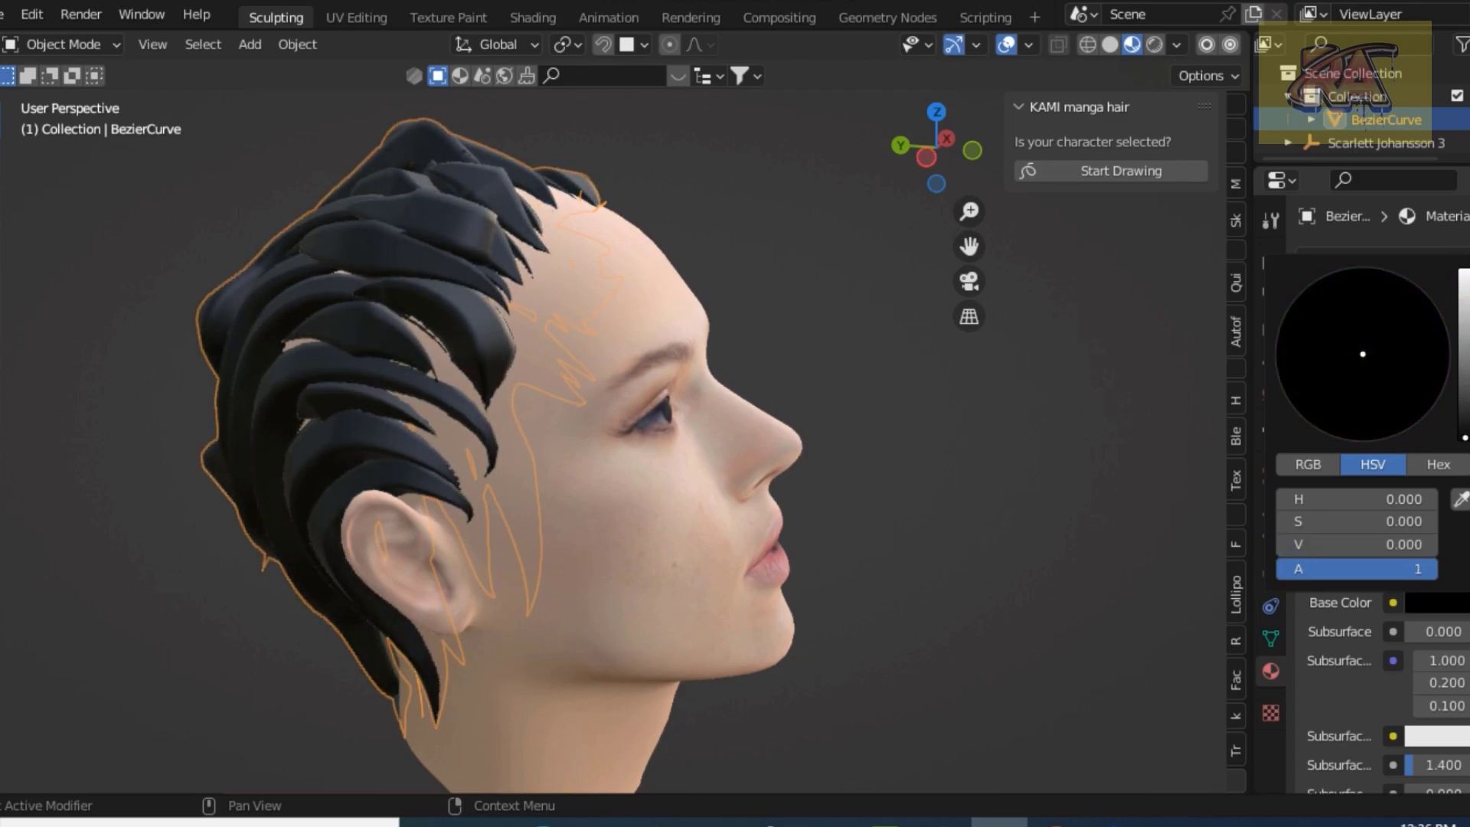
mouse_move(1464, 438)
left_mouse_down()
mouse_move(1464, 401)
mouse_move(1464, 429)
left_mouse_up()
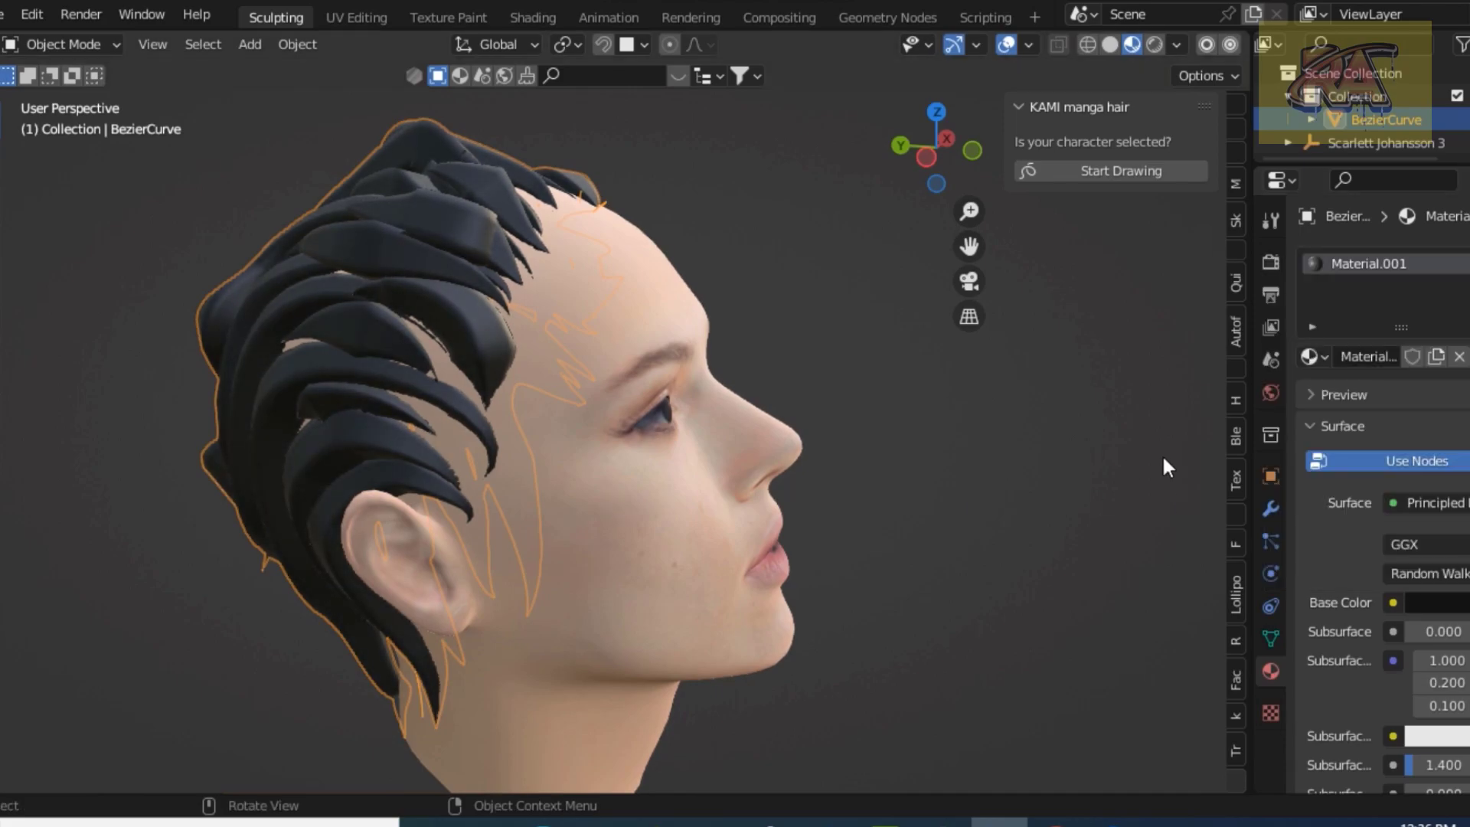
Step: Set the hair material's Roughness to 0.428
scroll(1441, 731, "down", 5)
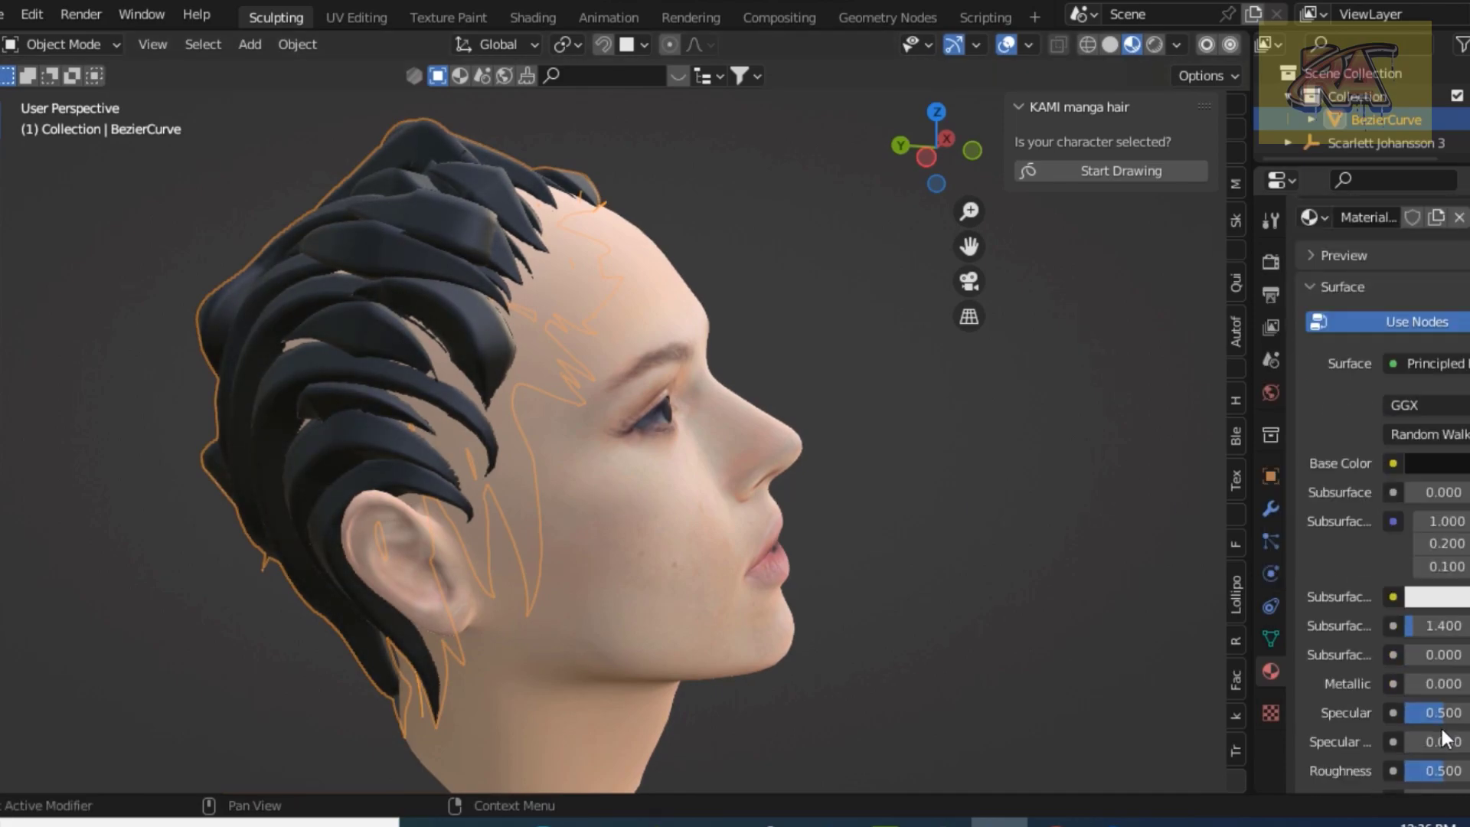
scroll(1441, 733, "down", 3)
scroll(1395, 704, "down", 3)
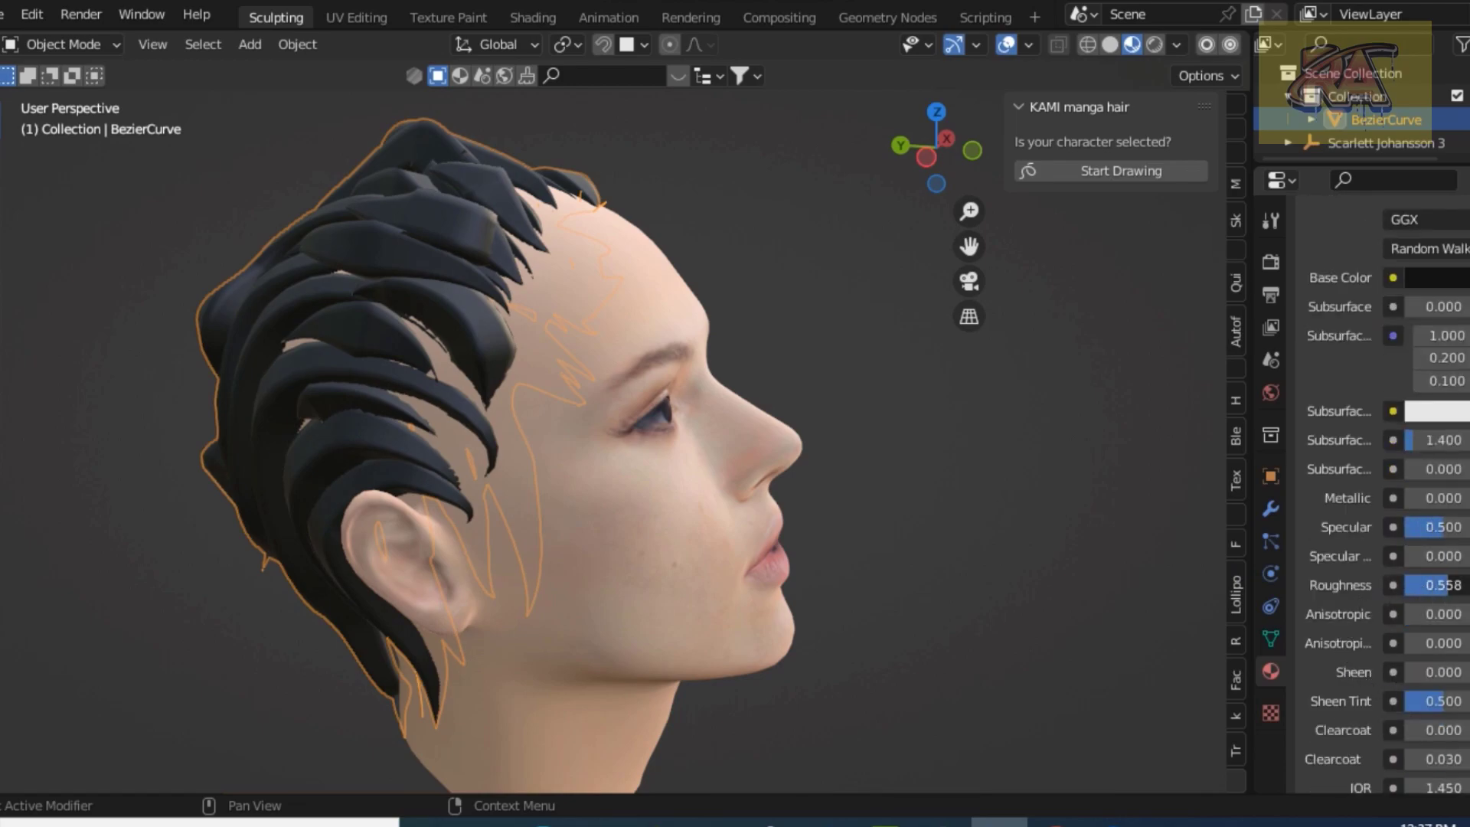
mouse_move(1443, 585)
left_mouse_down()
mouse_move(1466, 585)
mouse_move(1416, 585)
mouse_move(1432, 585)
left_mouse_up()
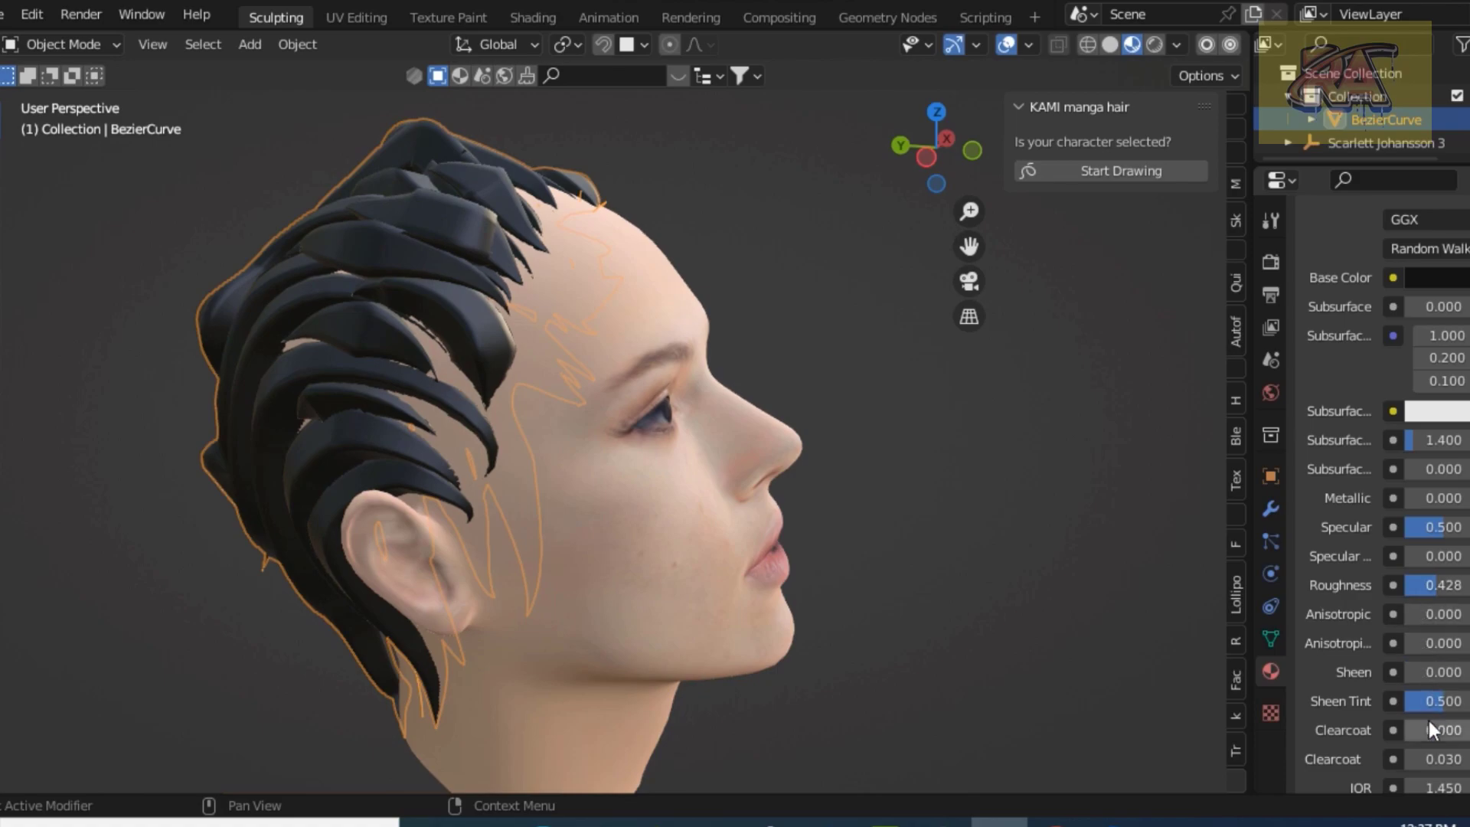
scroll(1429, 720, "up", 1)
scroll(1428, 720, "down", 3)
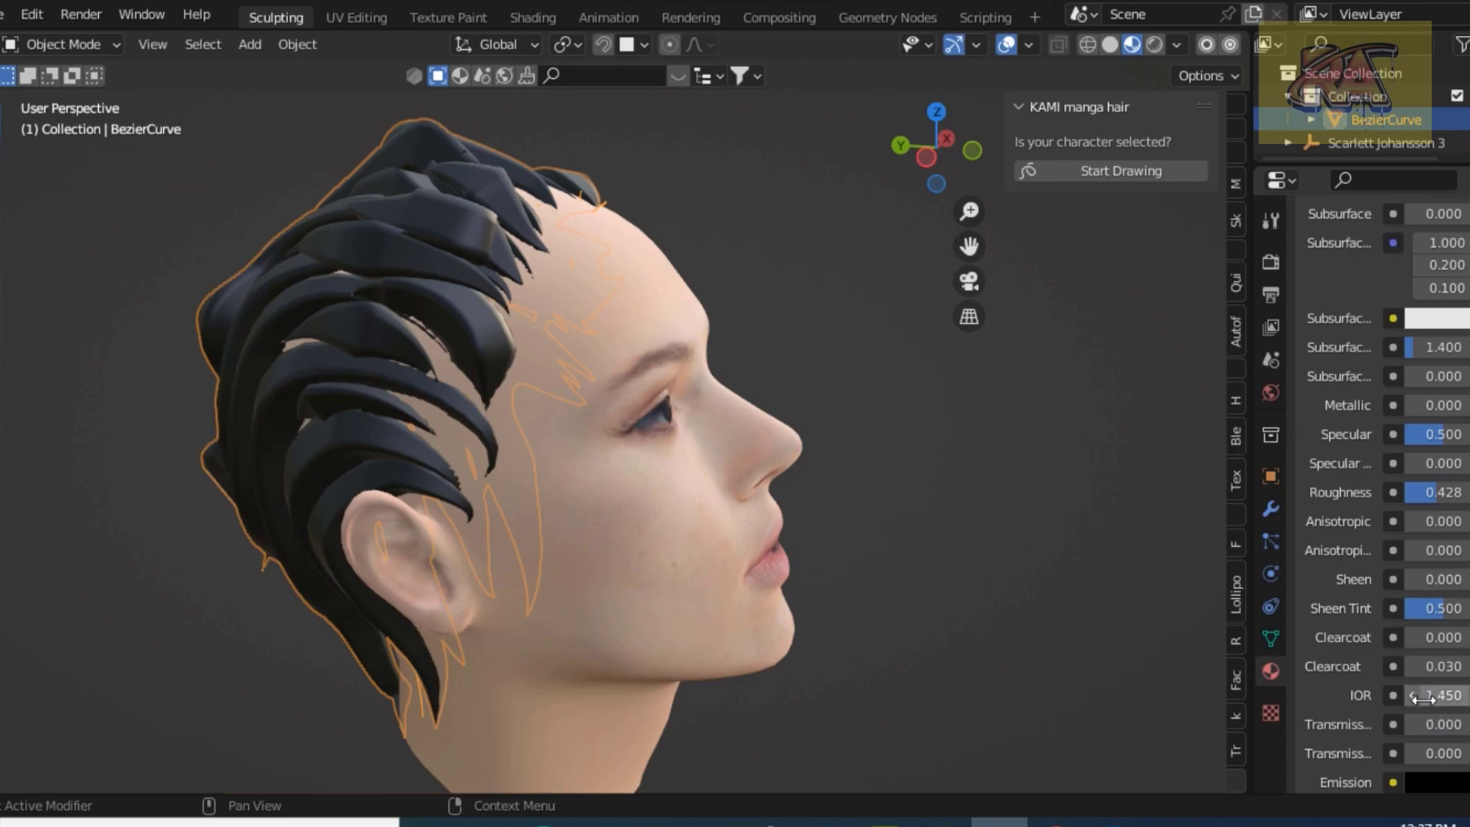
Step: Set the hair material's IOR to 5.550
left_click(1422, 698)
type("5.550")
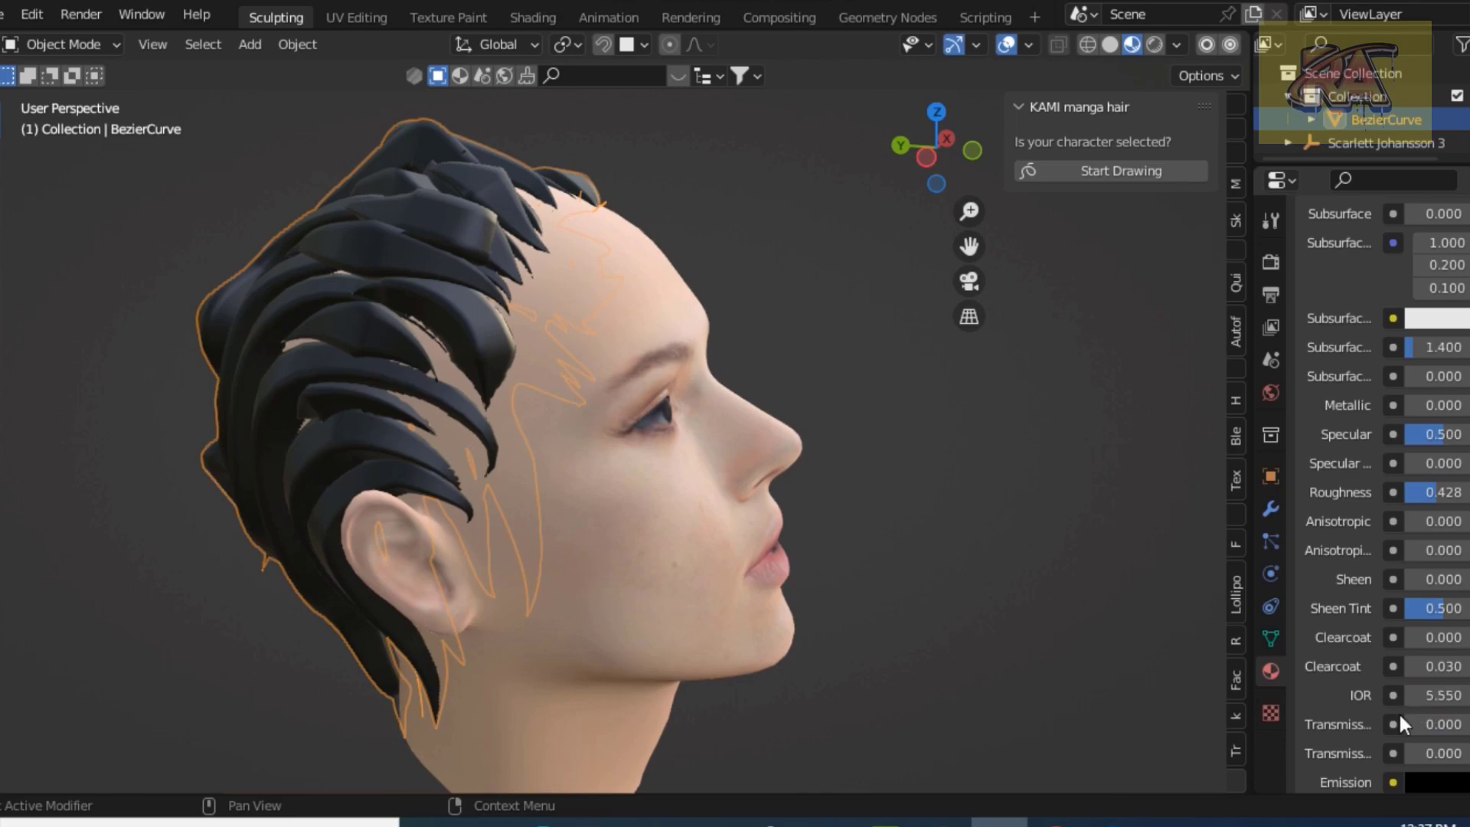
scroll(1398, 711, "down", 2)
scroll(1429, 703, "down", 3)
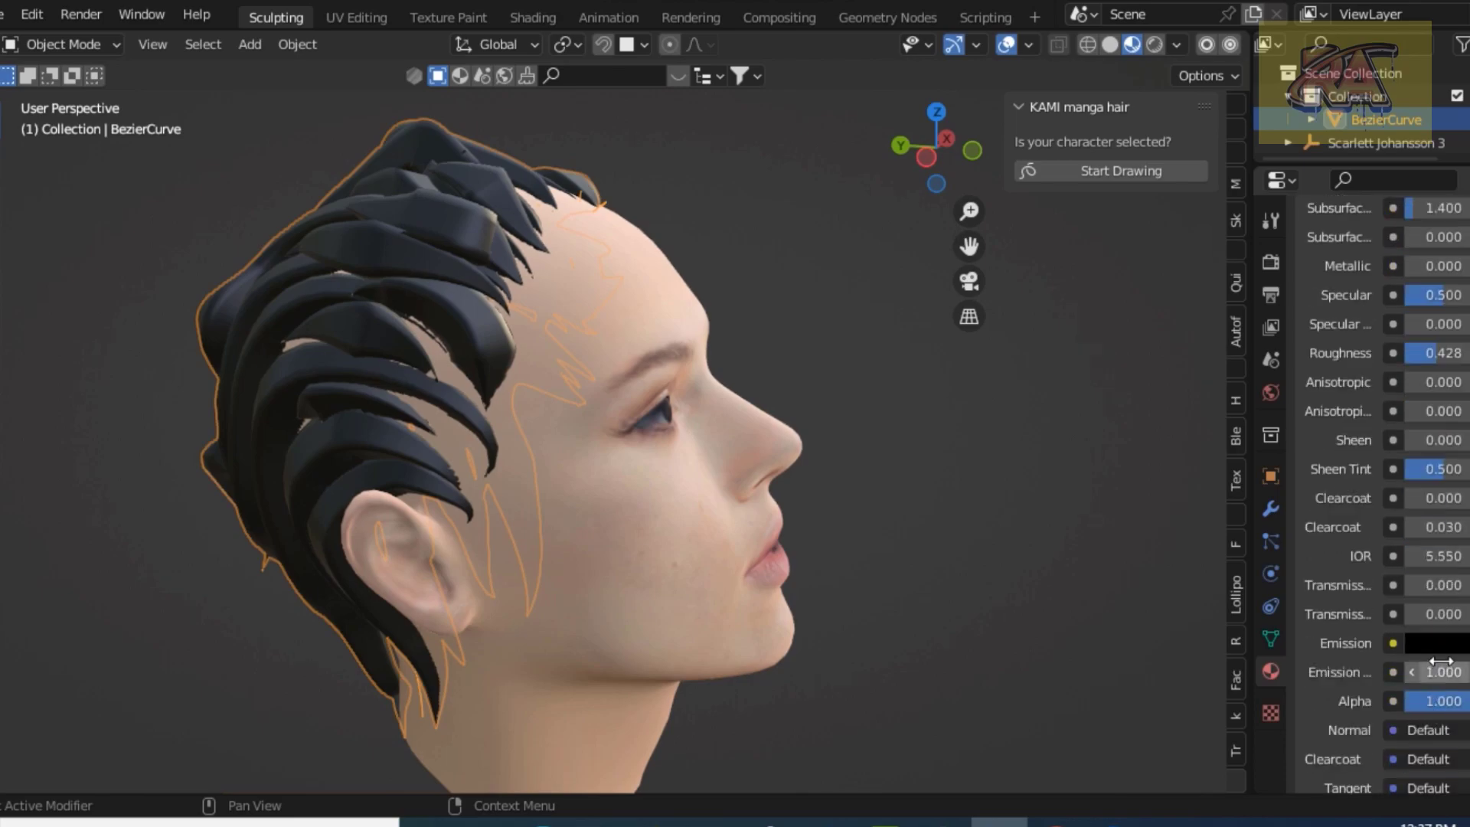
scroll(1443, 716, "down", 4)
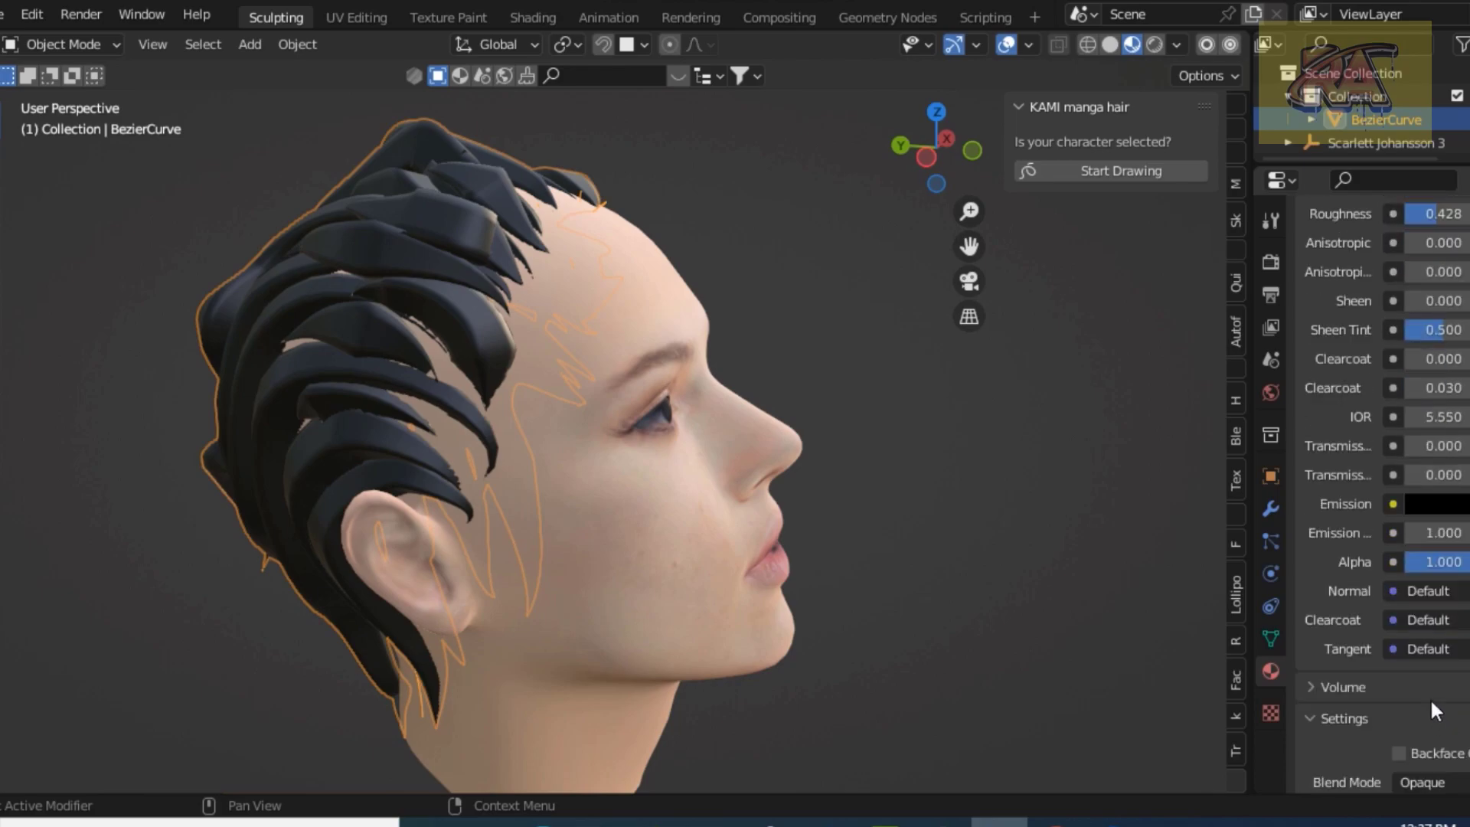
scroll(1427, 650, "up", 2)
scroll(1417, 635, "up", 6)
scroll(1403, 602, "up", 5)
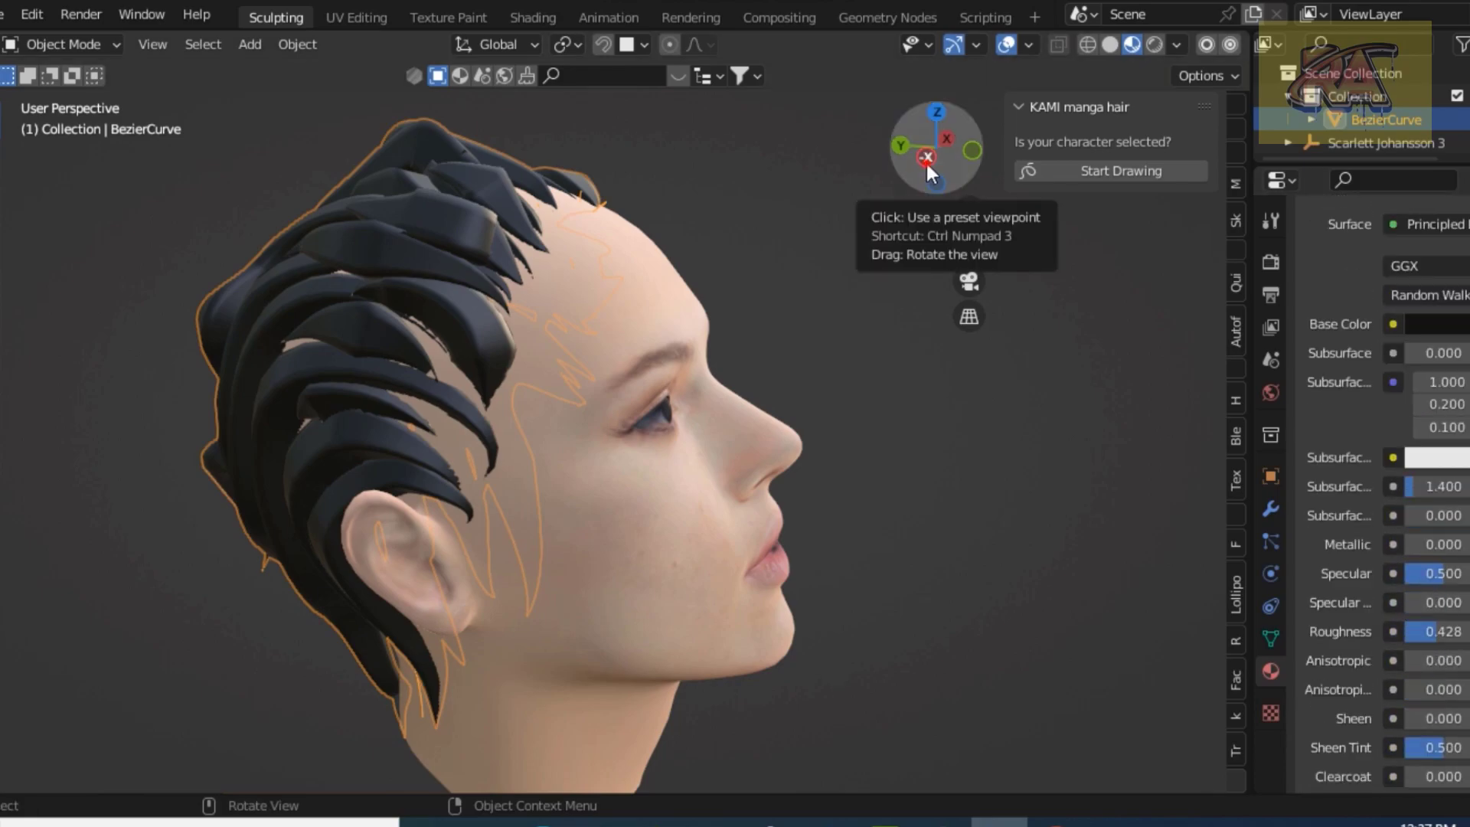
Step: Deselect the hair and inspect the black strands from the front, side, back and below
left_click_drag(926, 159, 816, 320)
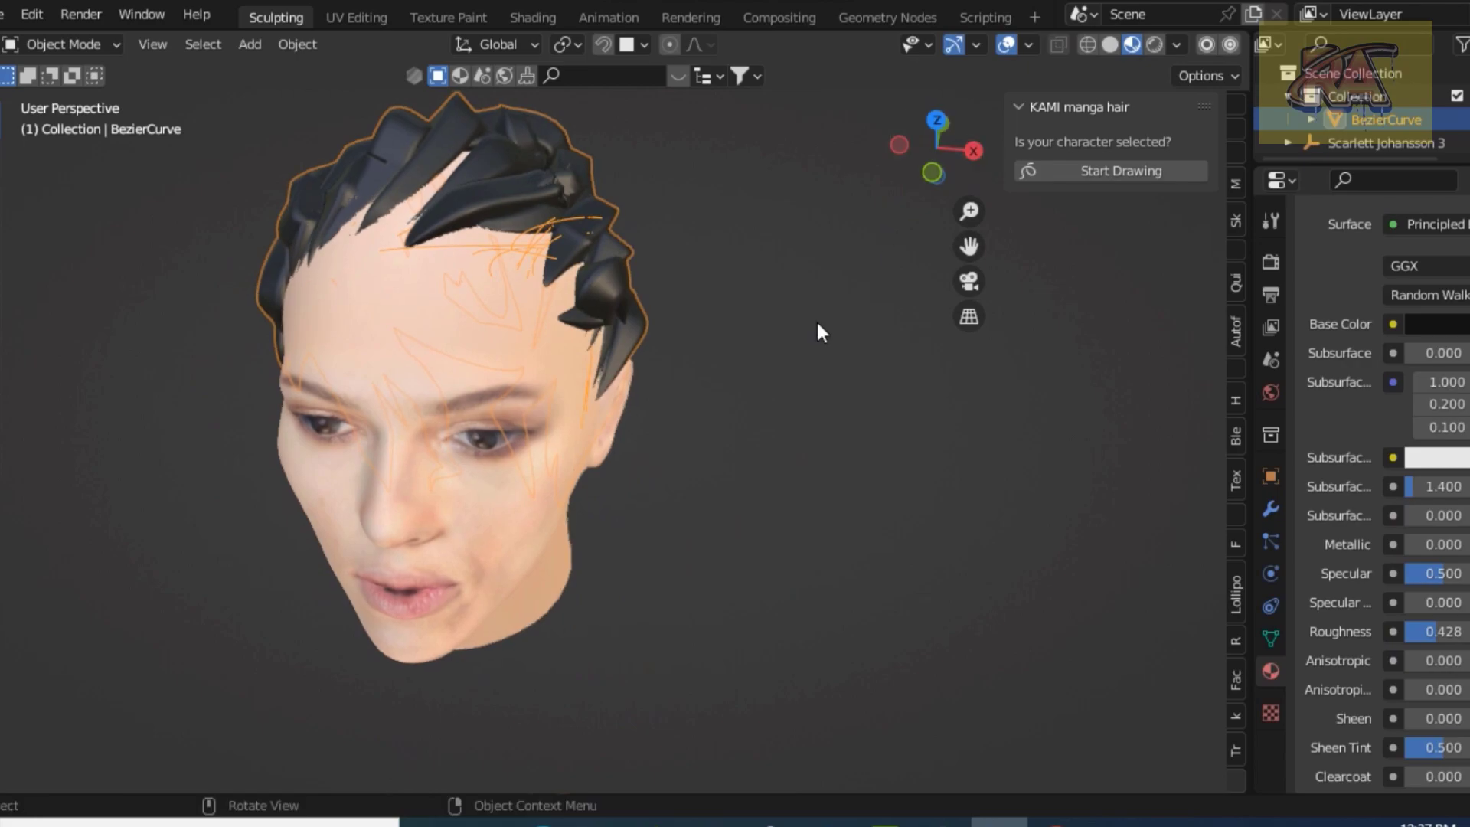
left_click(819, 326)
mouse_move(928, 174)
left_mouse_down()
mouse_move(880, 184)
mouse_move(995, 147)
mouse_move(904, 149)
left_mouse_up()
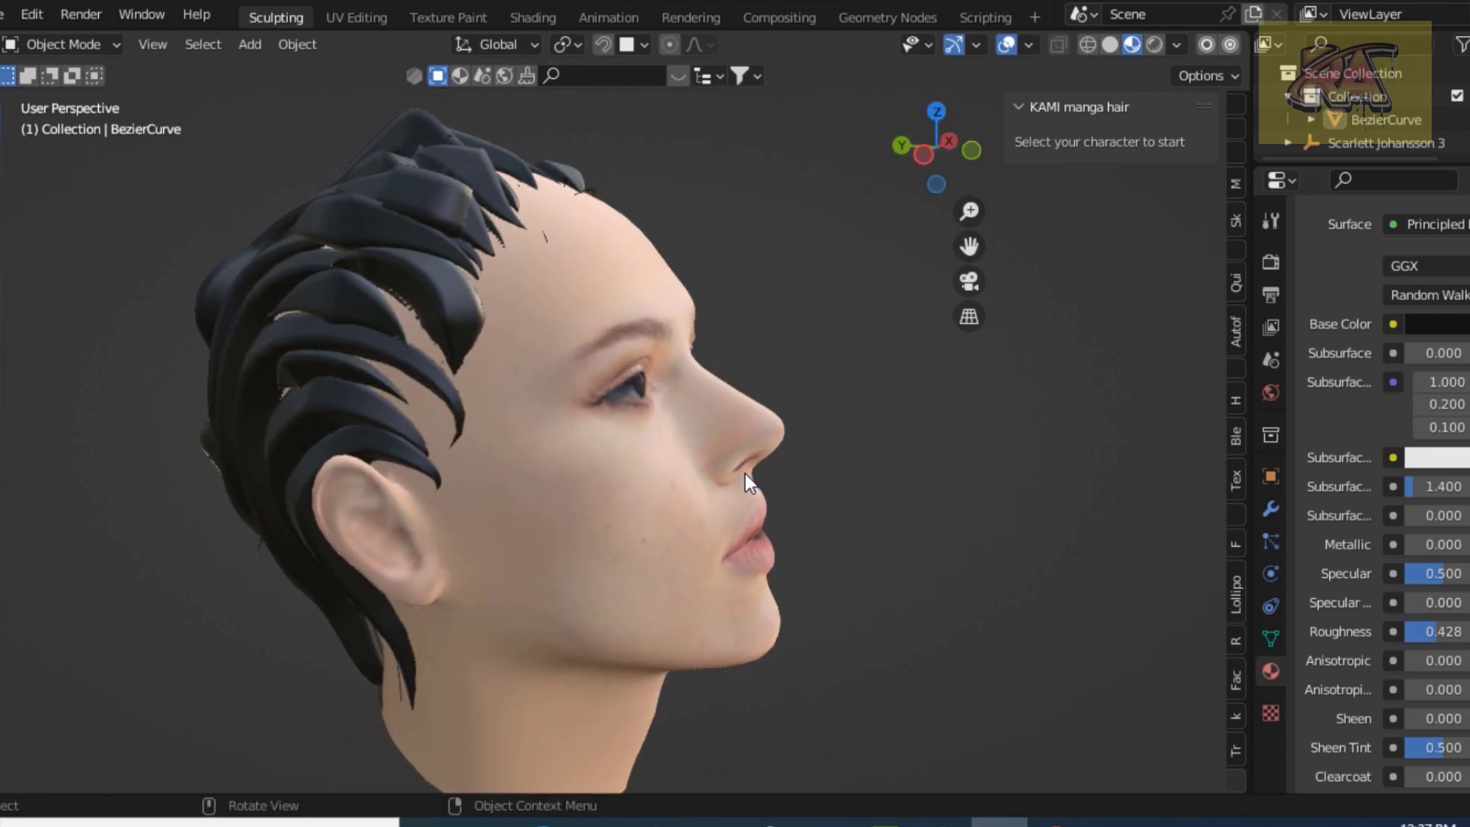
scroll(715, 471, "down", 2)
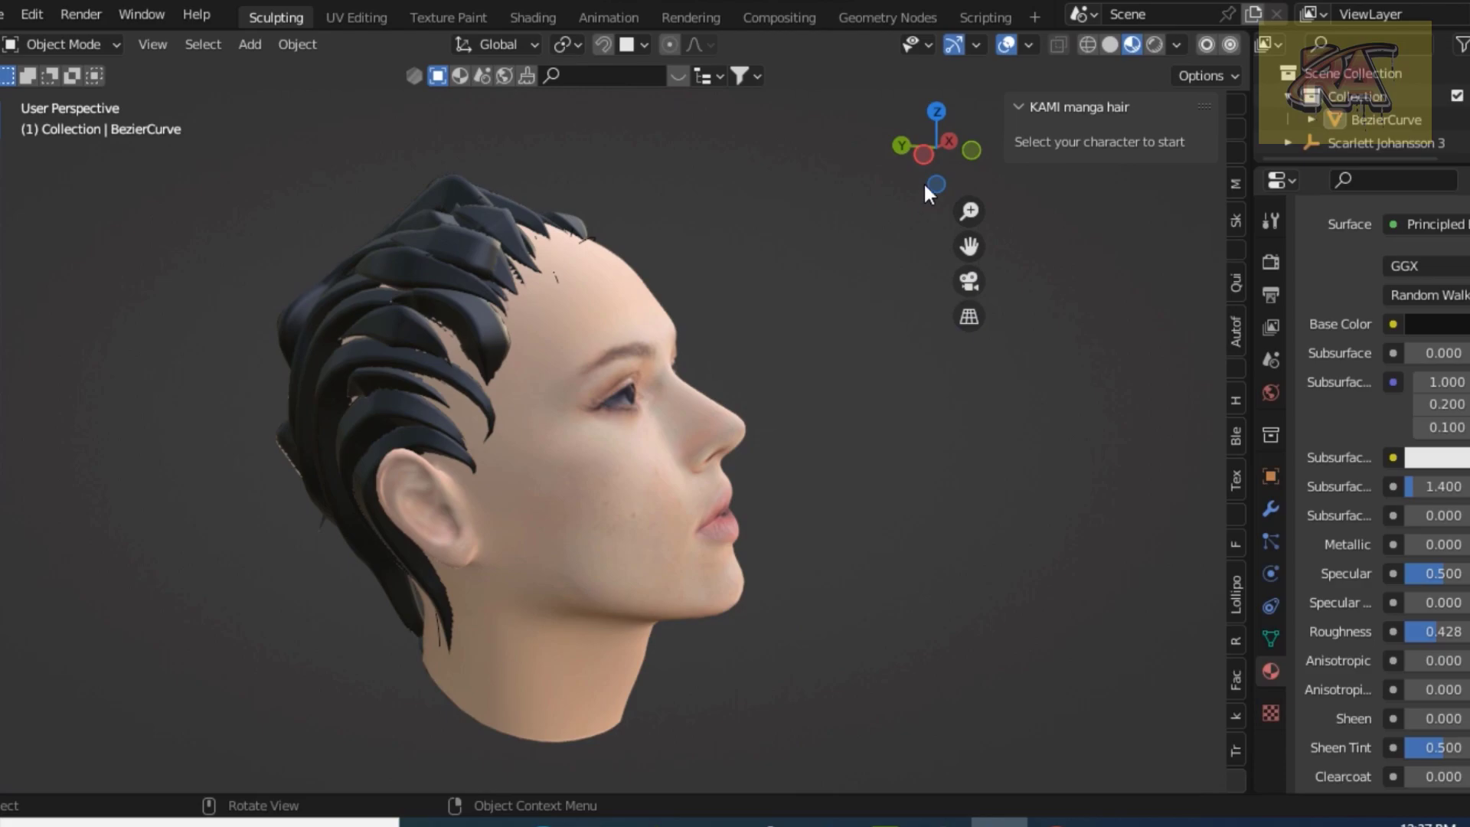
left_click_drag(966, 247, 942, 306)
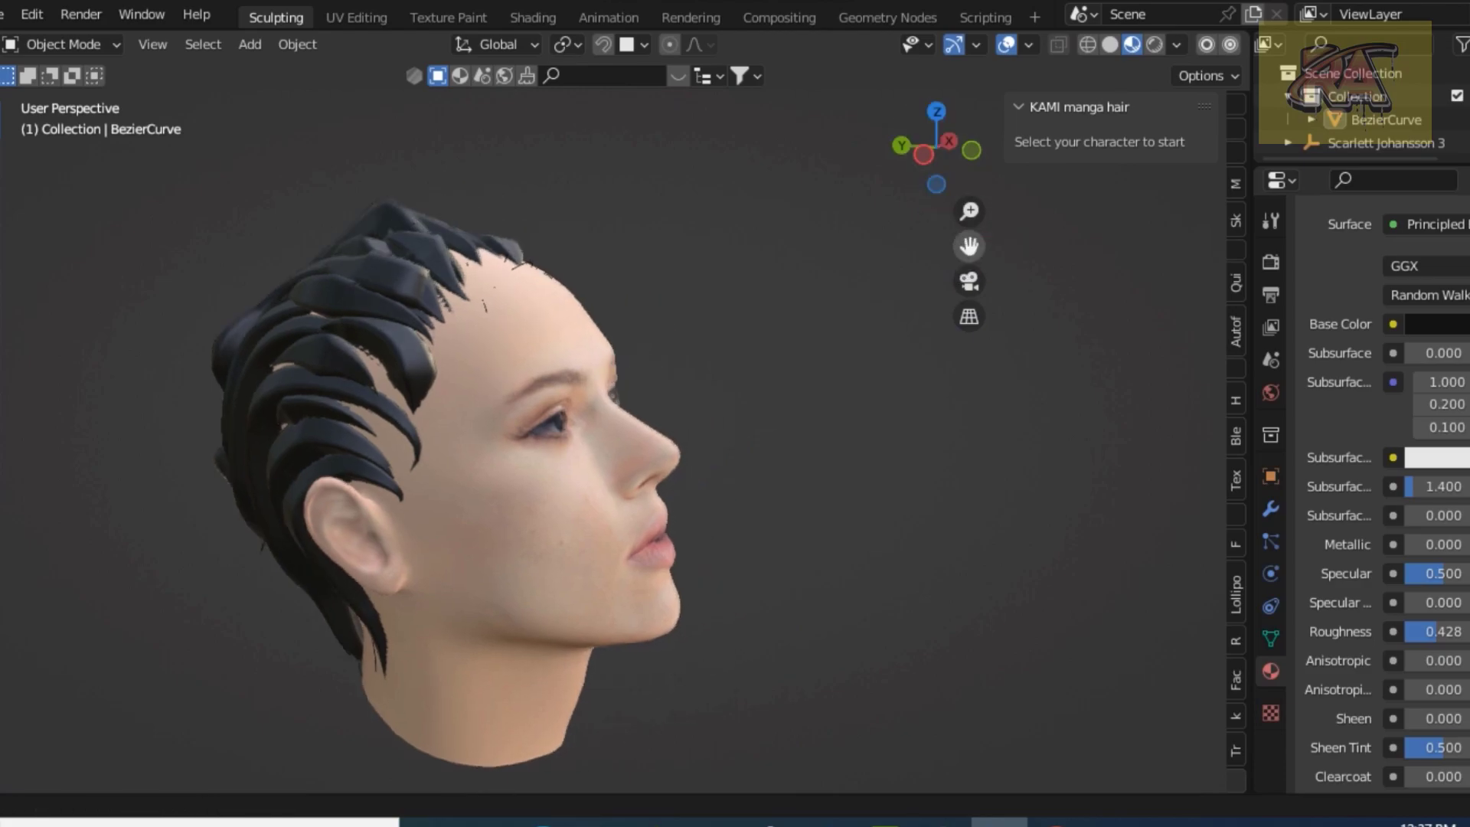
left_click_drag(971, 149, 765, 153)
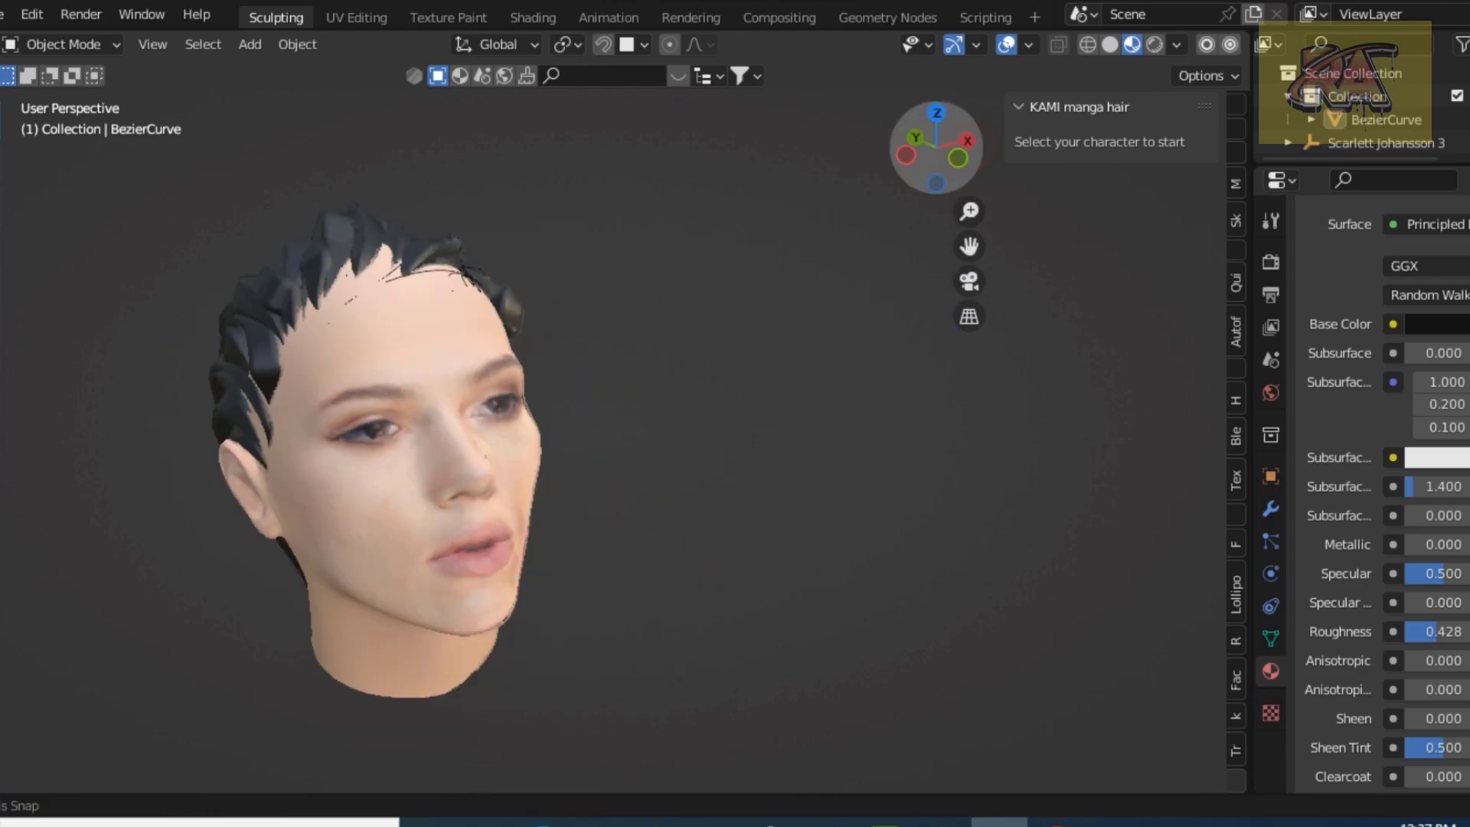
left_click_drag(935, 148, 842, 150)
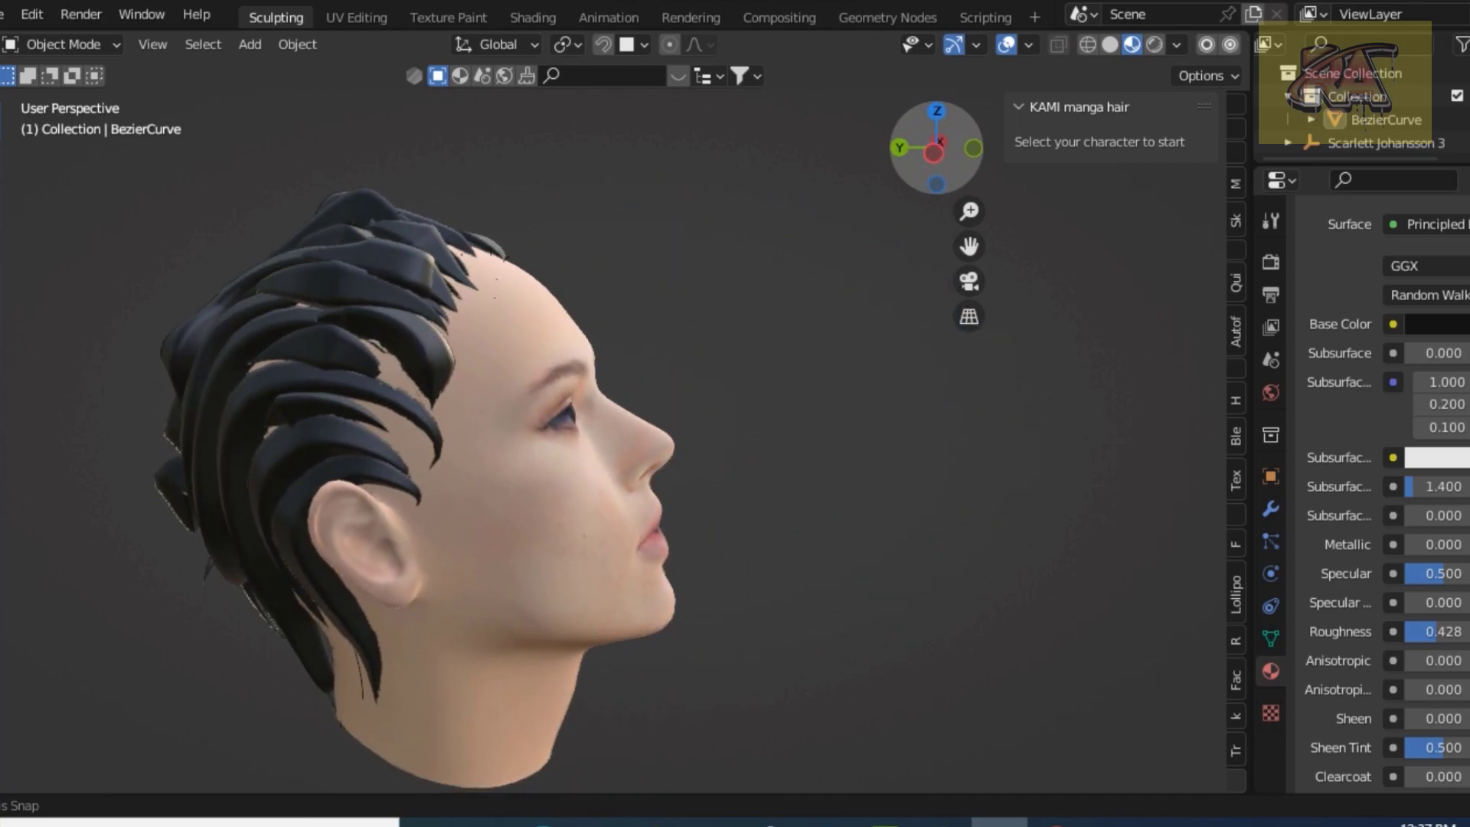
left_click_drag(935, 148, 599, 324)
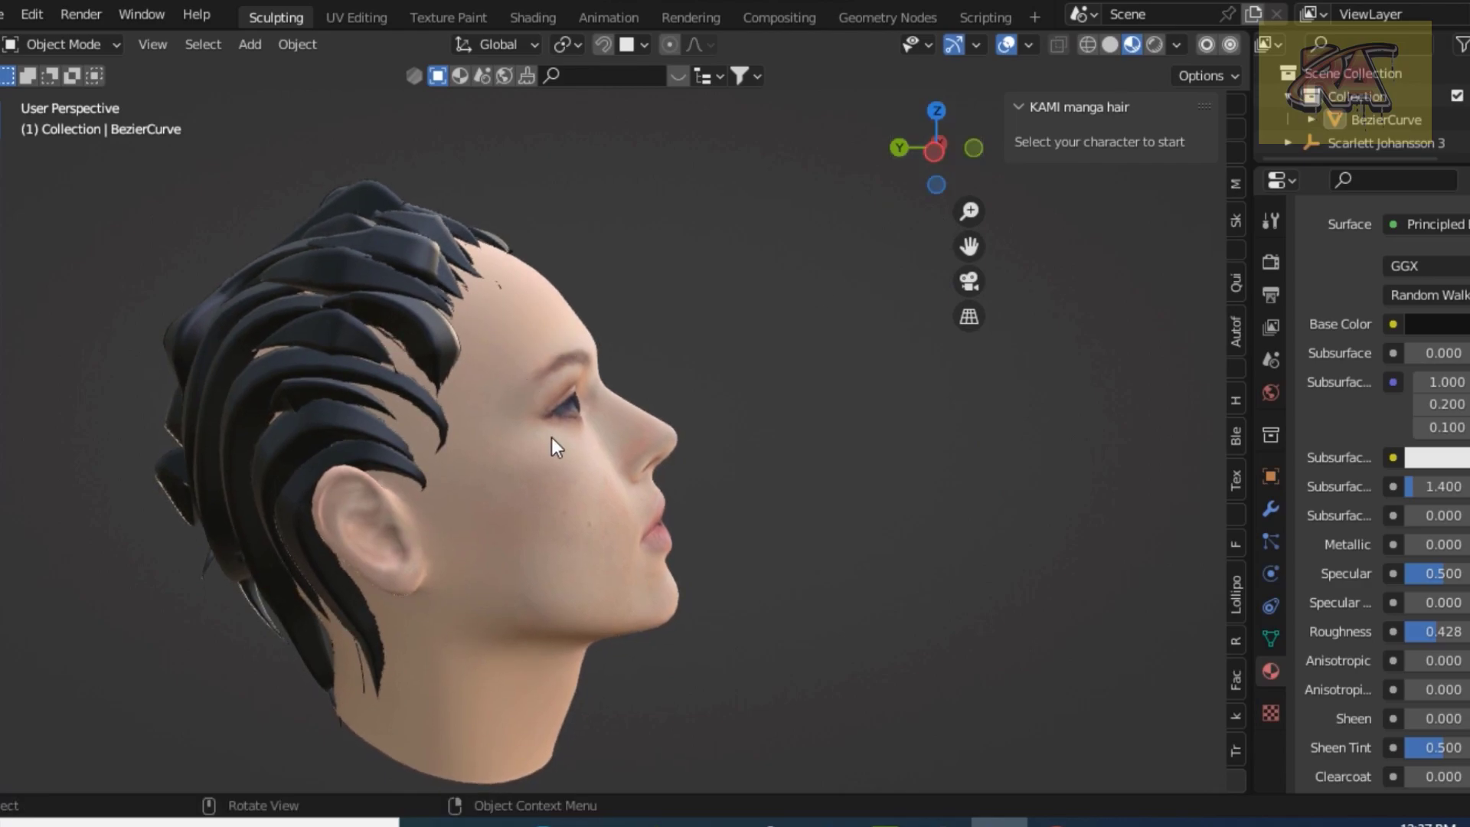
left_click_drag(968, 247, 1022, 183)
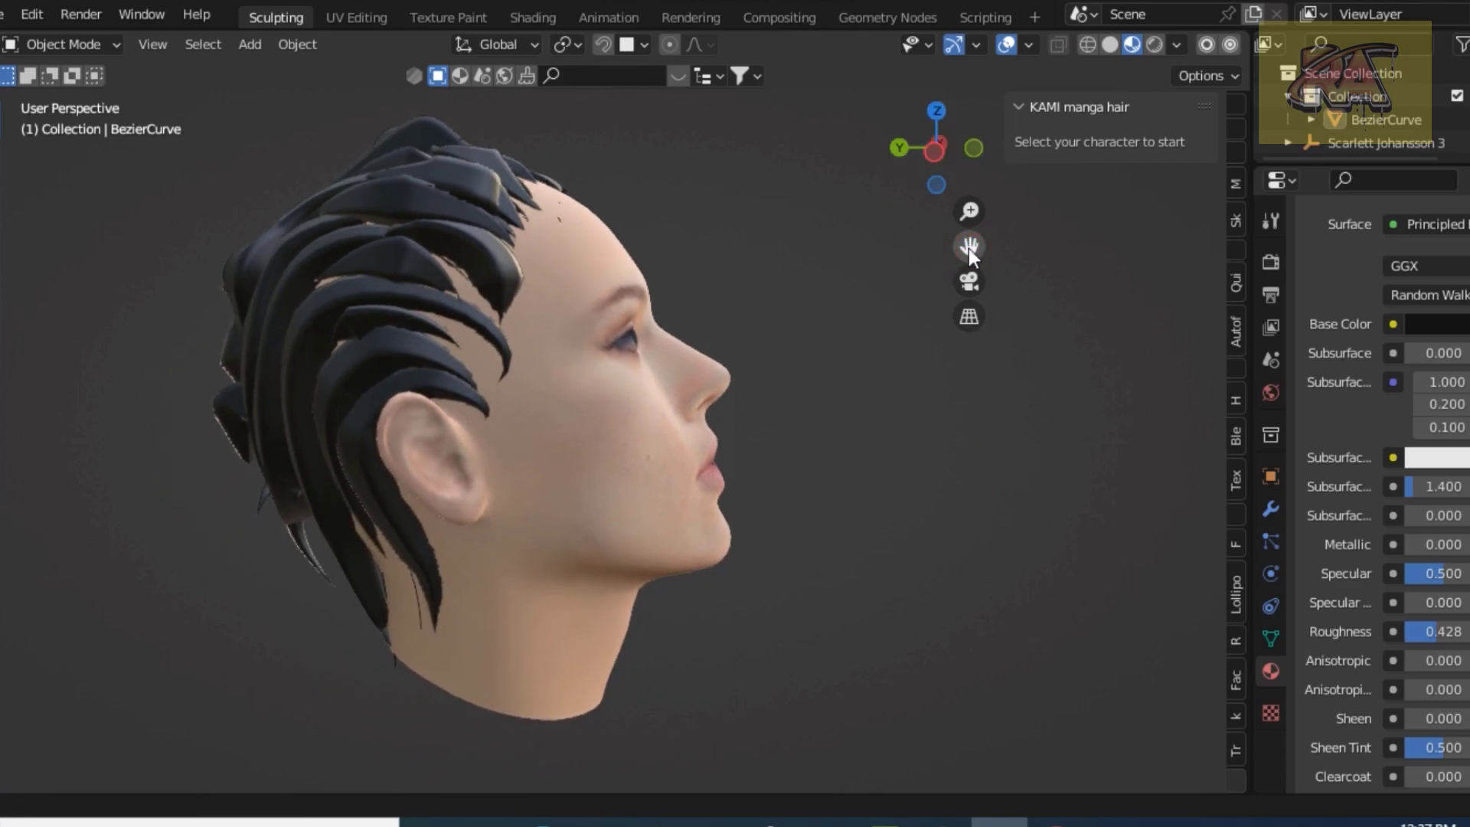
Step: Light the Material Preview with the warm second HDRI and rotate it
left_click(1175, 44)
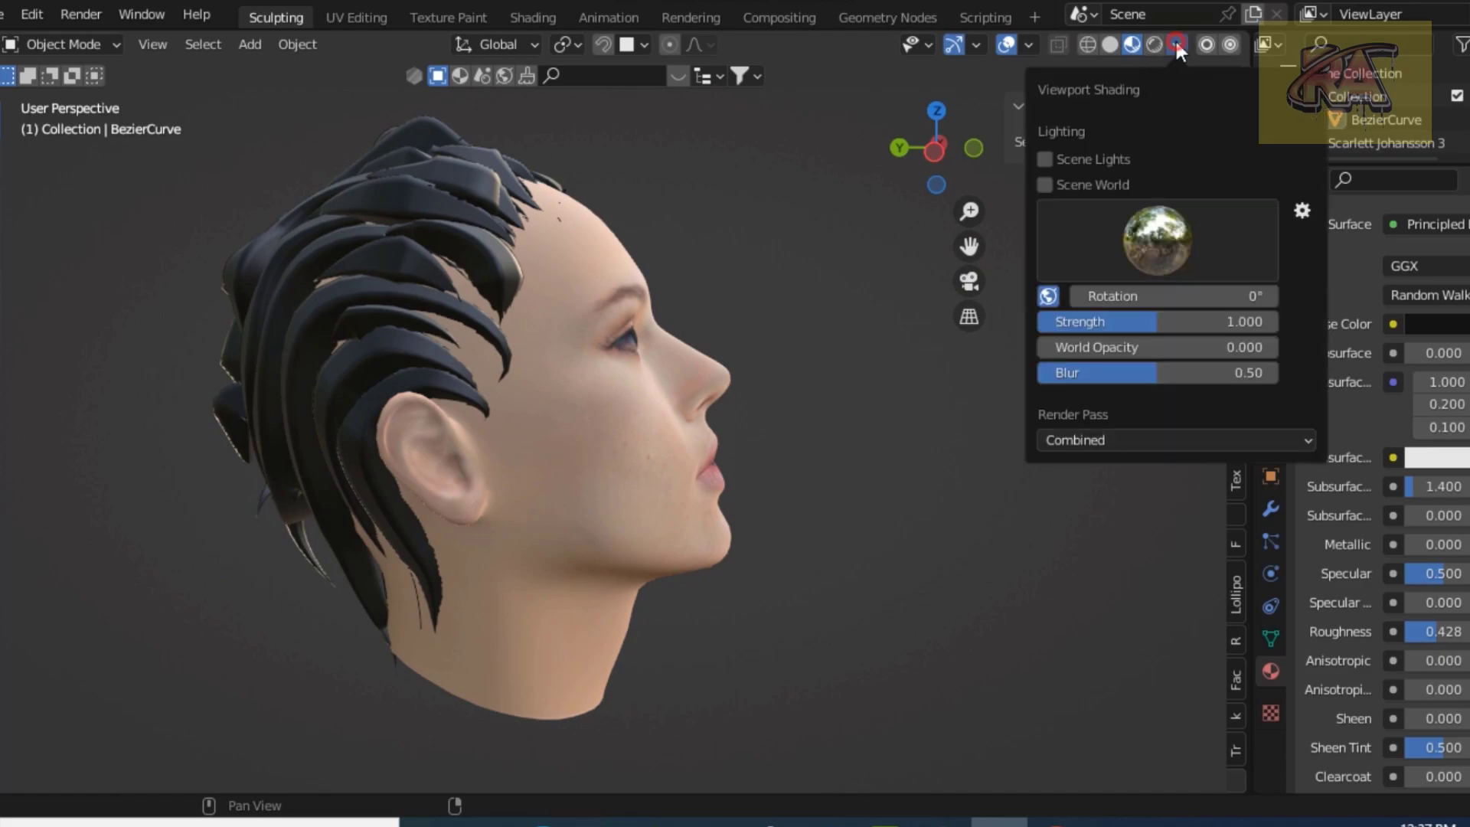
left_click(1161, 238)
left_click(812, 383)
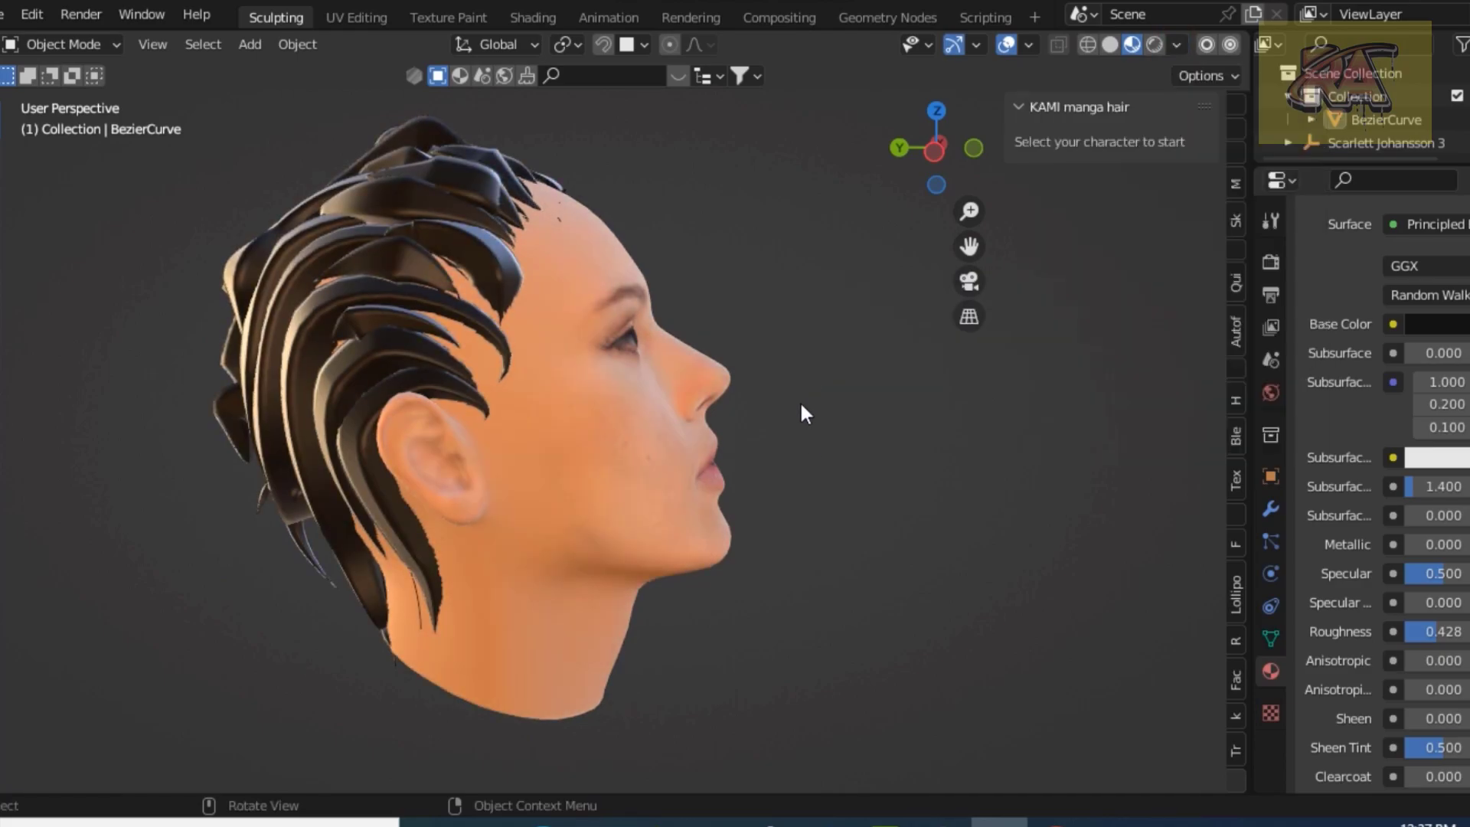
left_click(1176, 46)
mouse_move(1148, 295)
left_mouse_down()
mouse_move(1172, 295)
mouse_move(1133, 296)
left_mouse_up()
Step: Switch to the outdoor HDRI rotated to about -20° to brighten the face
left_click(1185, 237)
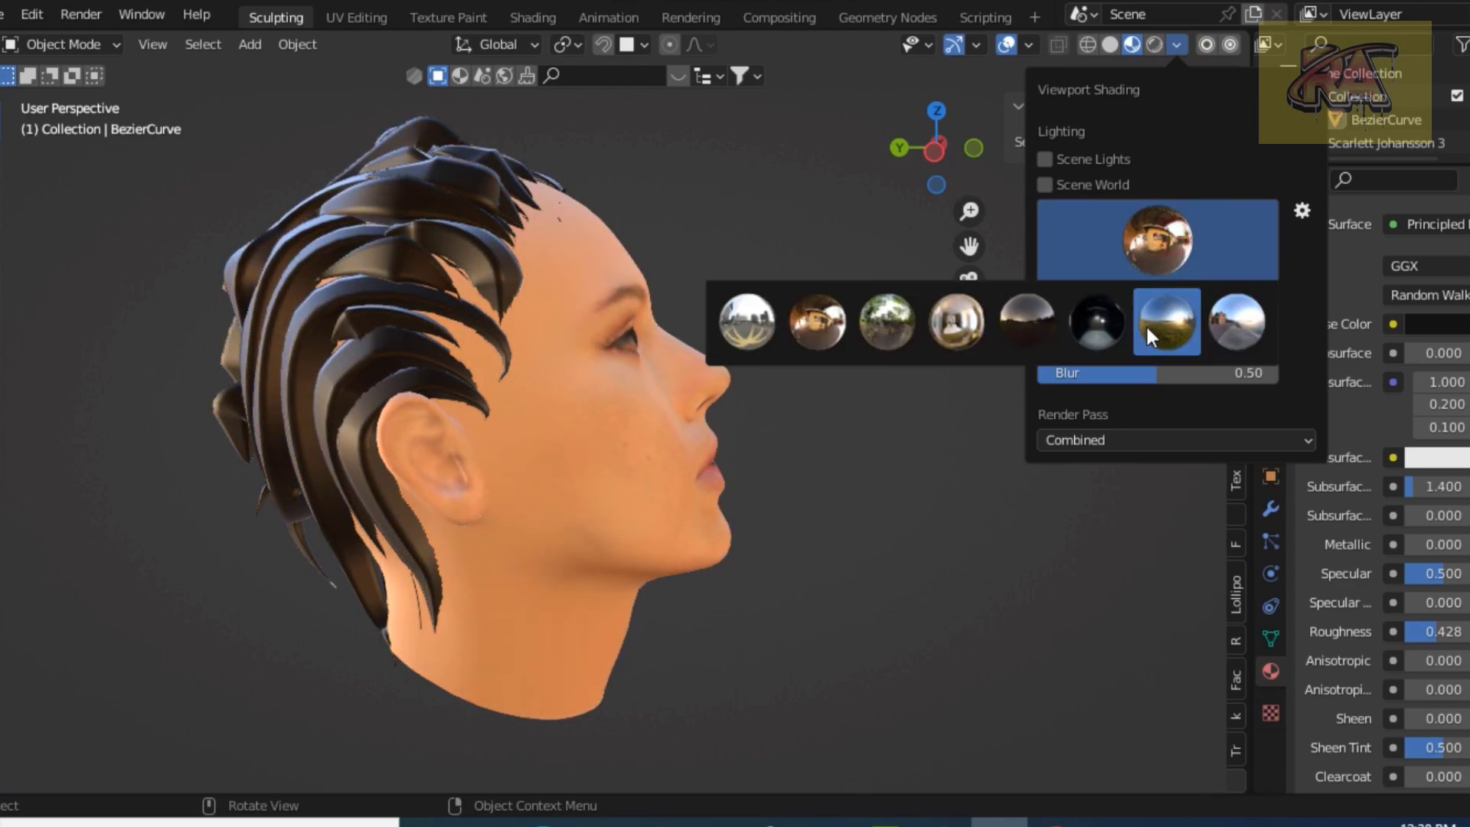
left_click(1178, 323)
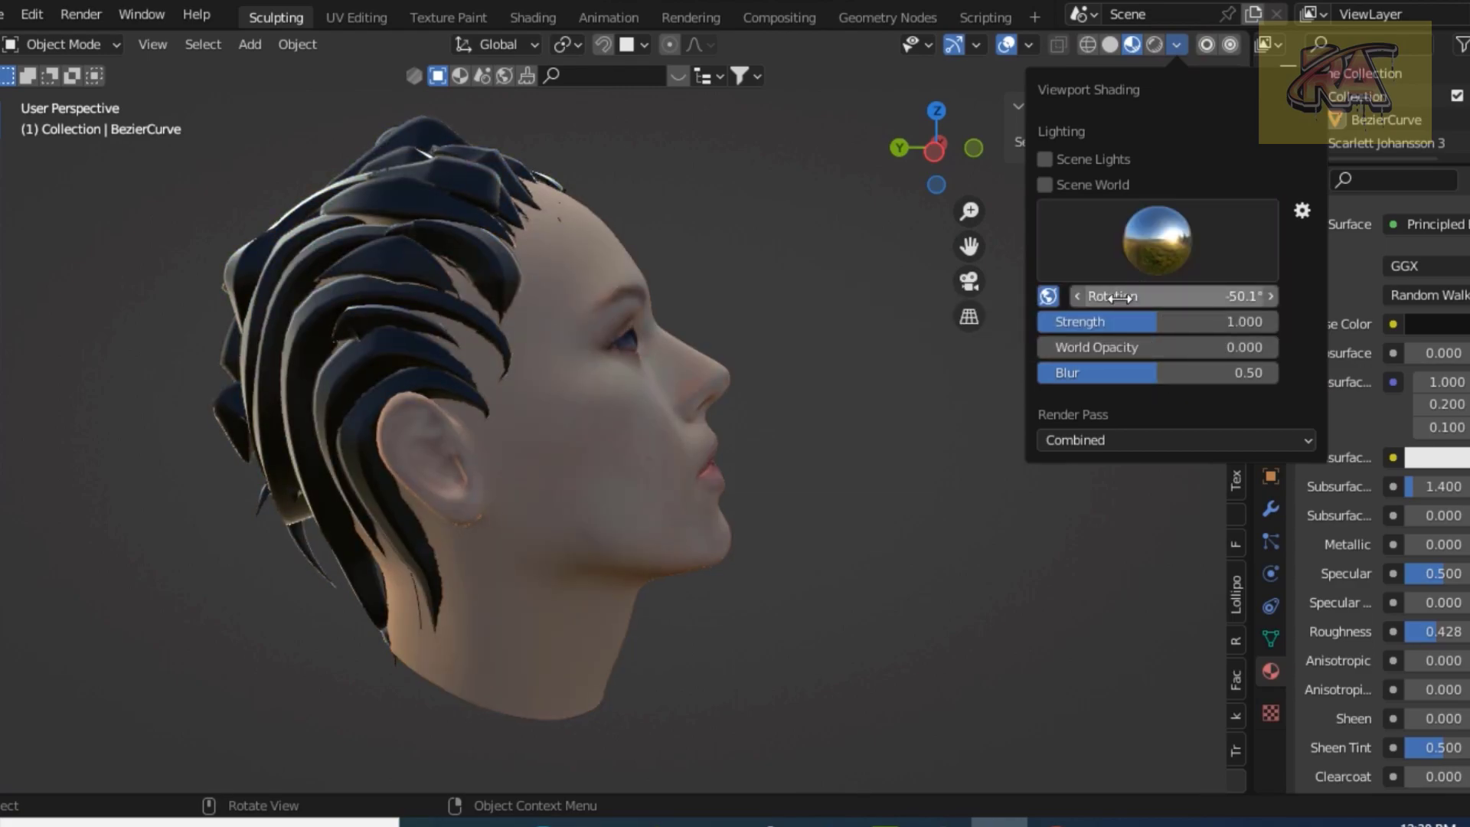
left_click_drag(1172, 295, 1183, 295)
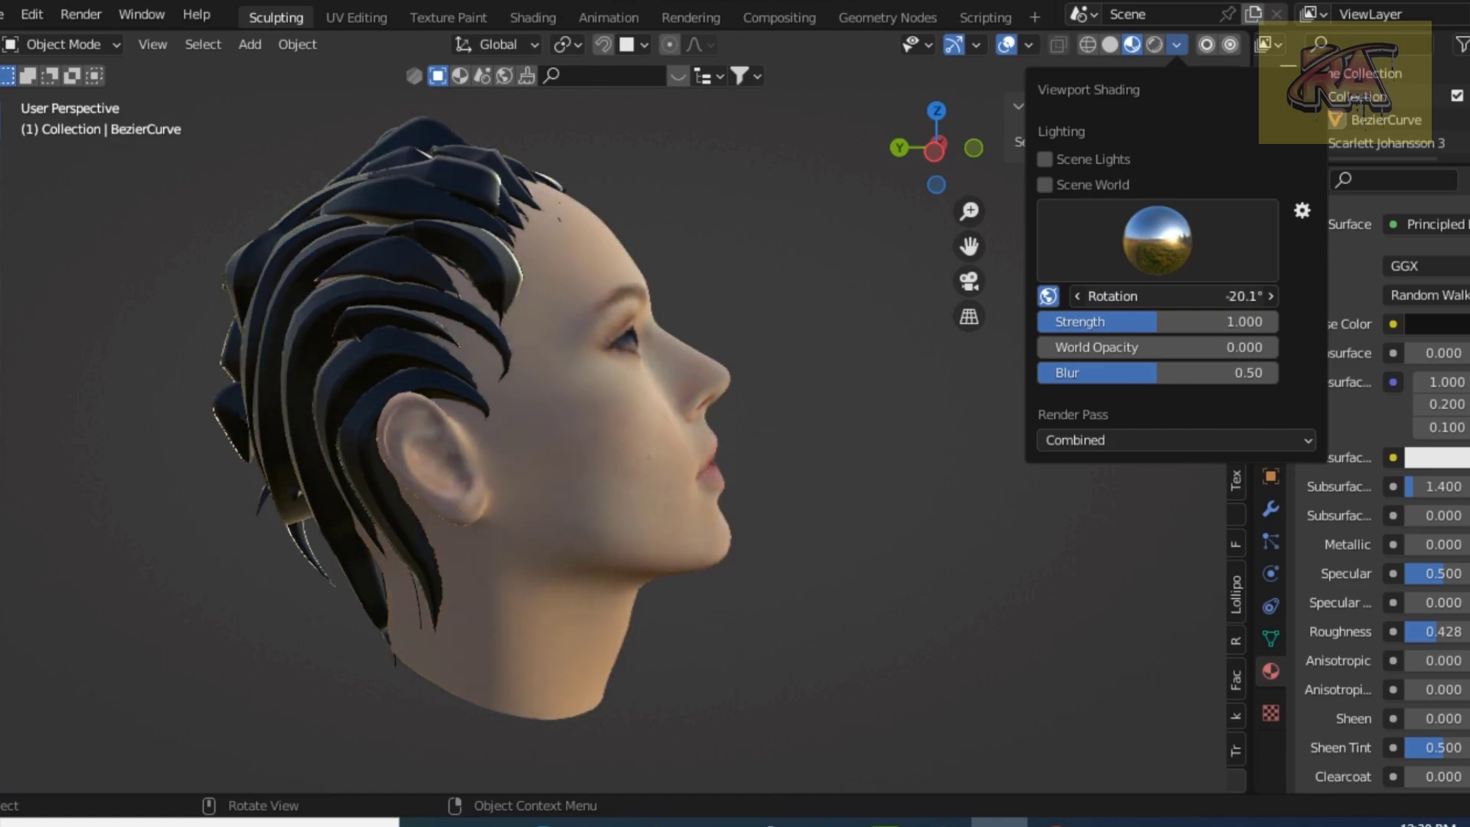
middle_click_drag(949, 322, 940, 264)
mouse_move(946, 151)
left_mouse_down()
mouse_move(953, 232)
mouse_move(988, 262)
left_mouse_up()
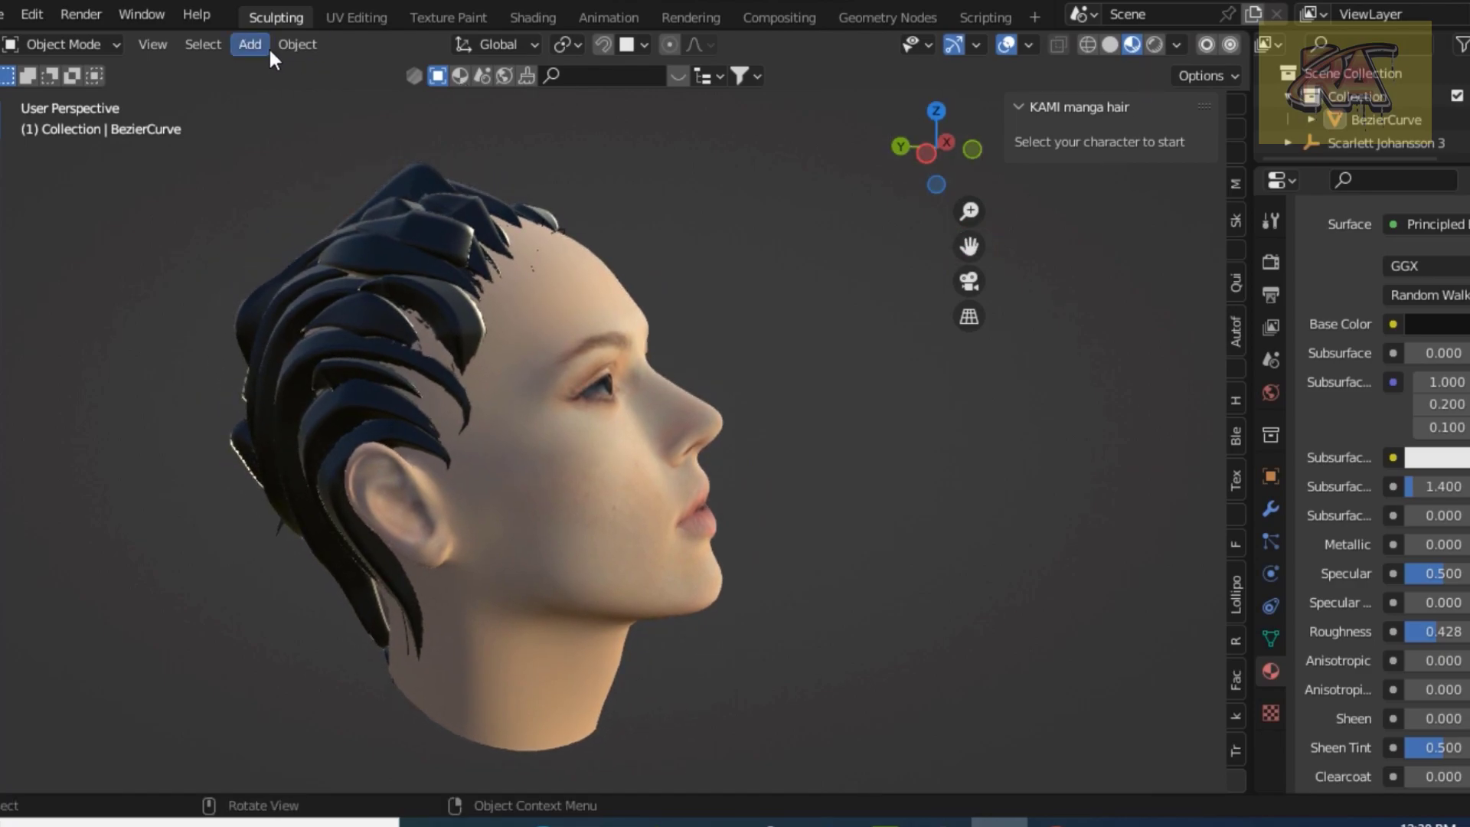